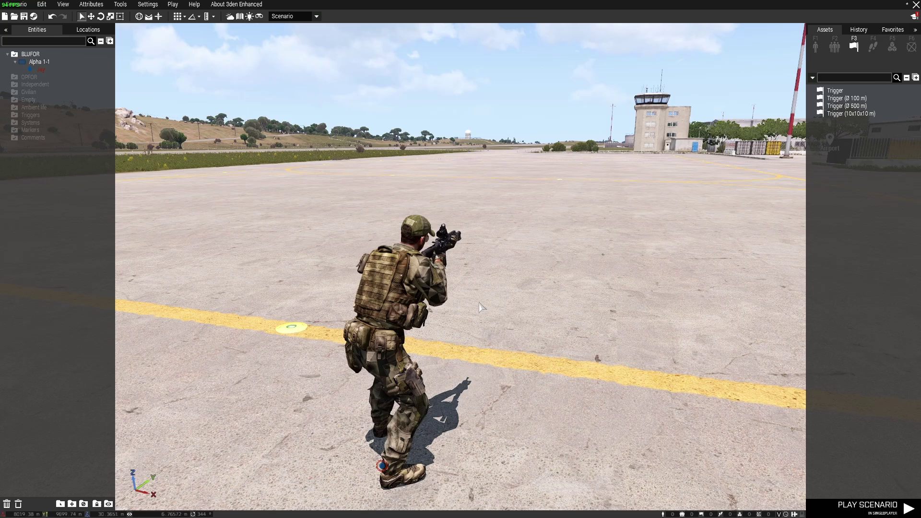
mouse_move(479, 303)
right_mouse_down()
mouse_move(454, 301)
mouse_move(515, 306)
mouse_move(460, 309)
mouse_move(480, 307)
right_mouse_up()
key("q")
key("s")
key("z")
key("q")
key("w")
key("q")
key("w")
key("z")
key("s")
key("q")
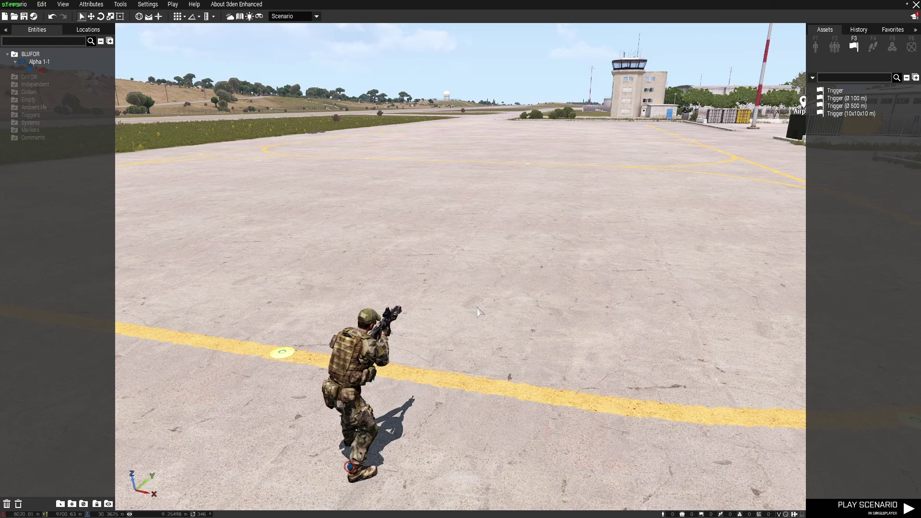
key("s")
- Place a Create Task module and a Set Task State module on the tarmac ahead of the soldier
left_click(890, 48)
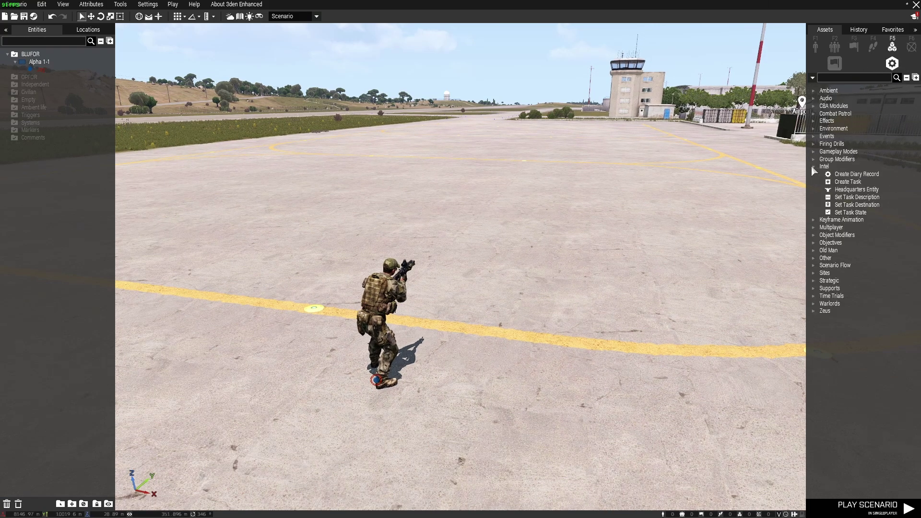
left_click(848, 181)
left_click(415, 205)
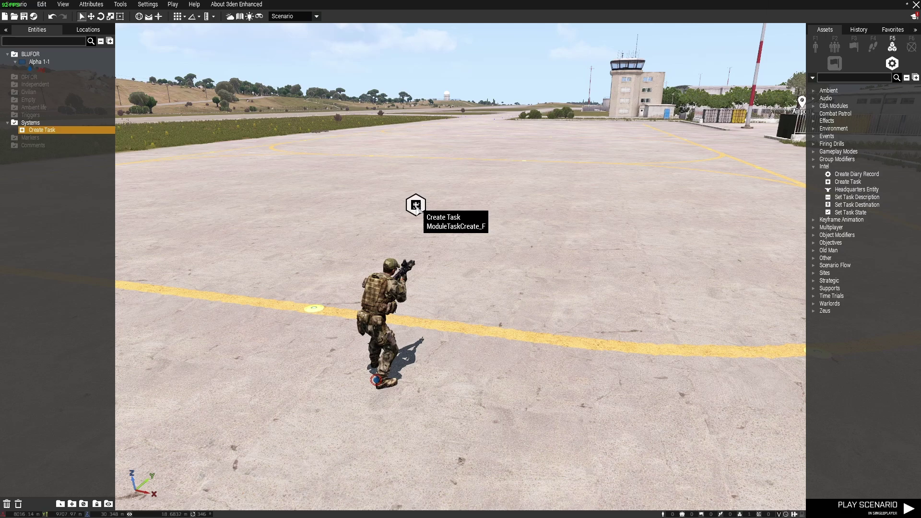
left_click(862, 213)
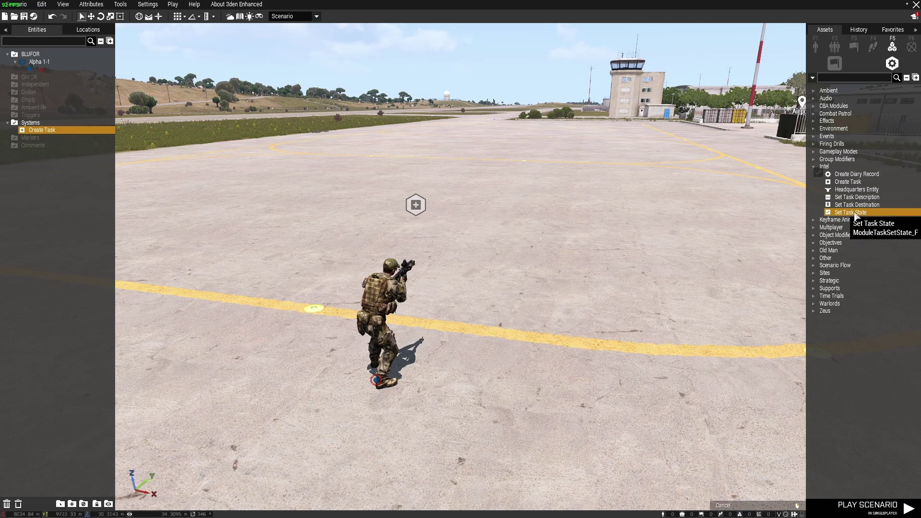
left_click(595, 206)
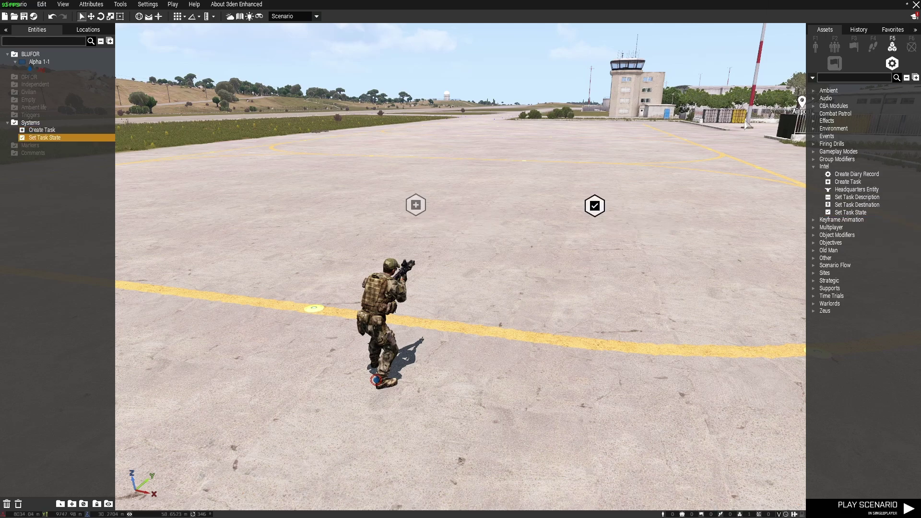
- Place a 10x10x10 m trigger on the tarmac just beyond and between the two task modules
left_click(854, 47)
left_click(849, 114)
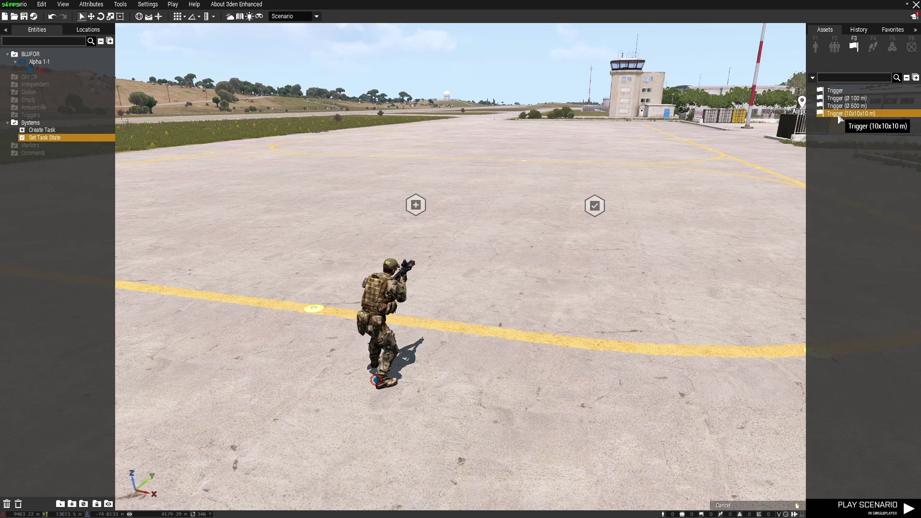
left_click(510, 183)
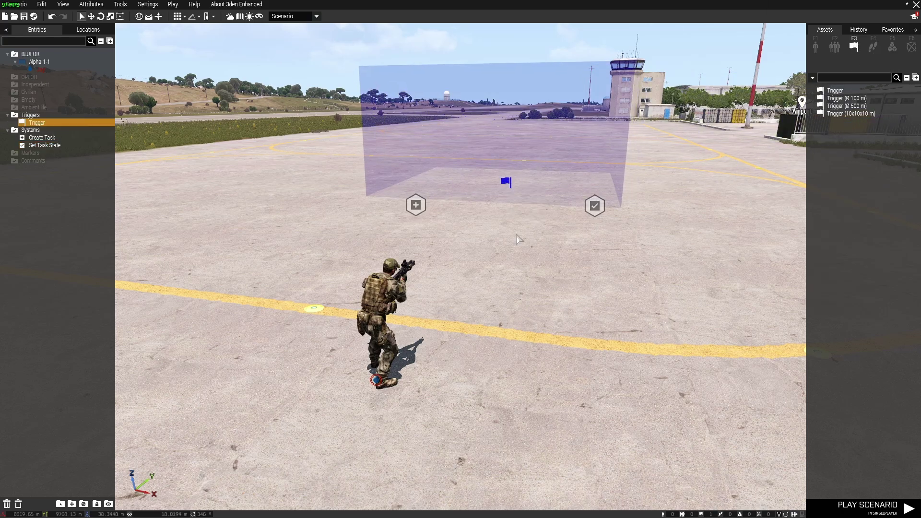
- Set the Create Task module's owner to All playable units
key("w")
right_click_drag(521, 268, 533, 272)
key("a")
key("s")
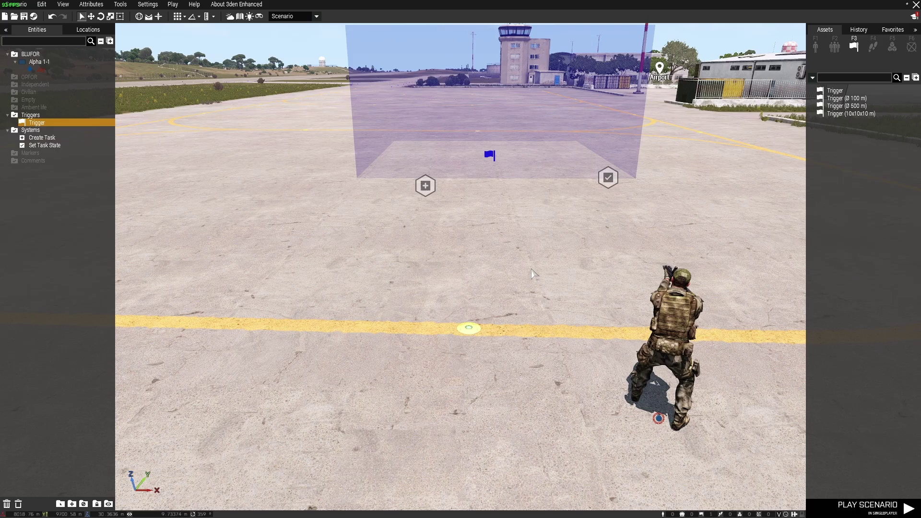
key("d")
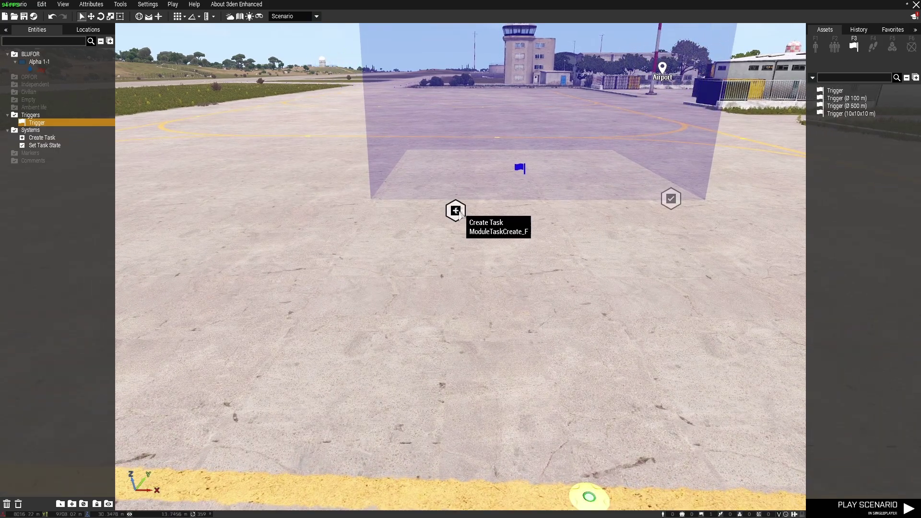
double_click(454, 210)
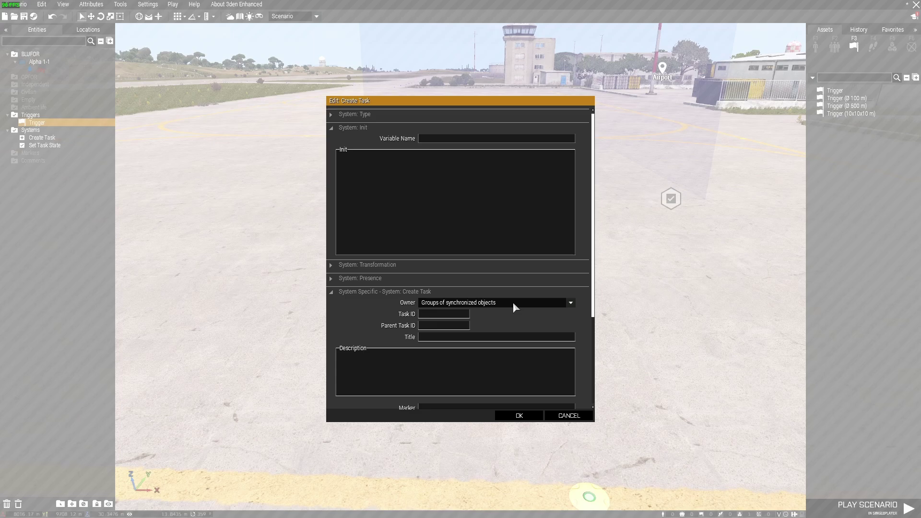
left_click(565, 415)
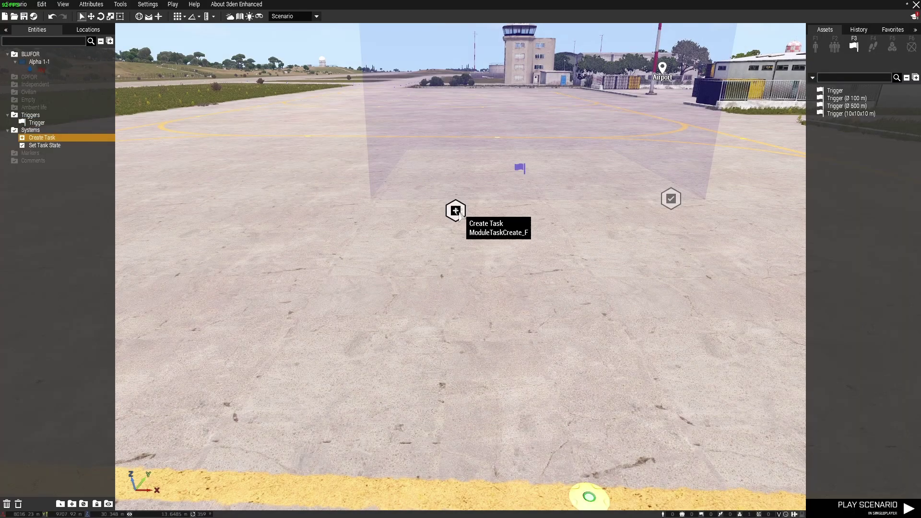
double_click(456, 211)
left_click(456, 302)
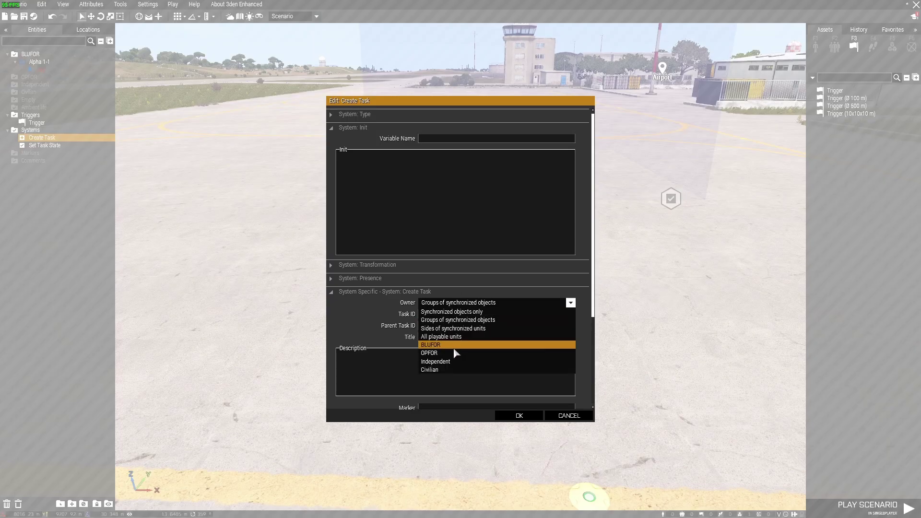
left_click(456, 337)
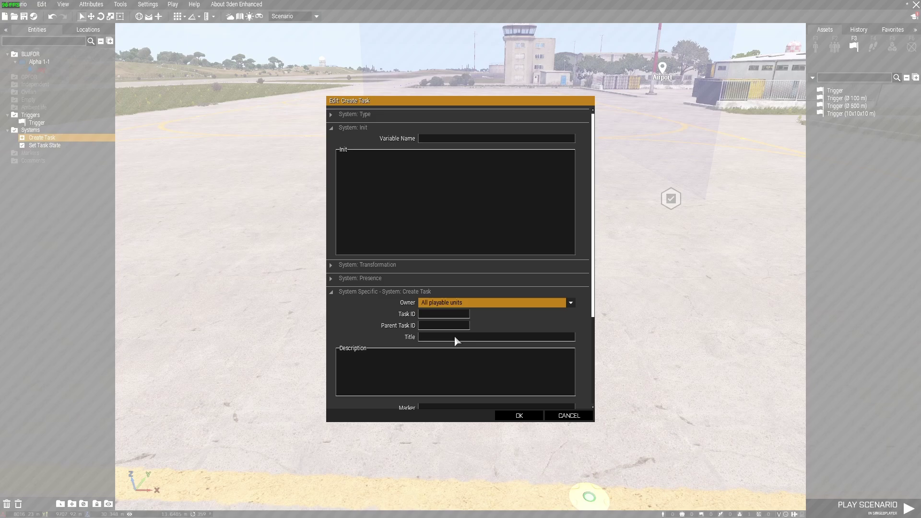
- Give the Create Task module the task ID t1 and use Move as both title and description, then apply the attributes
left_click(434, 316)
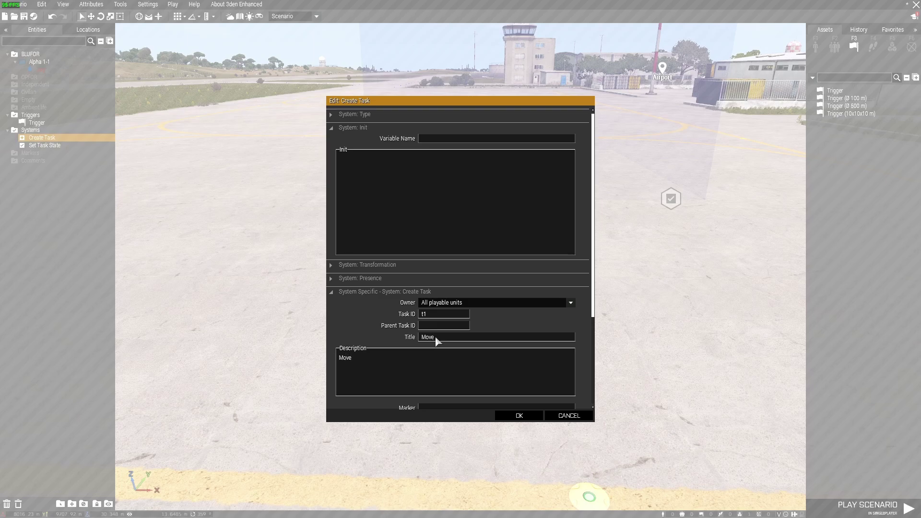
scroll(545, 338, "down", 3)
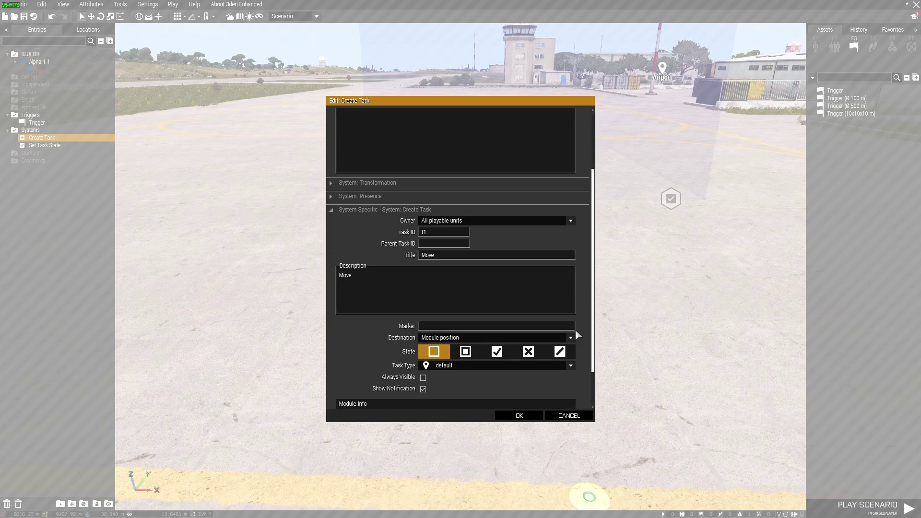
left_click(509, 416)
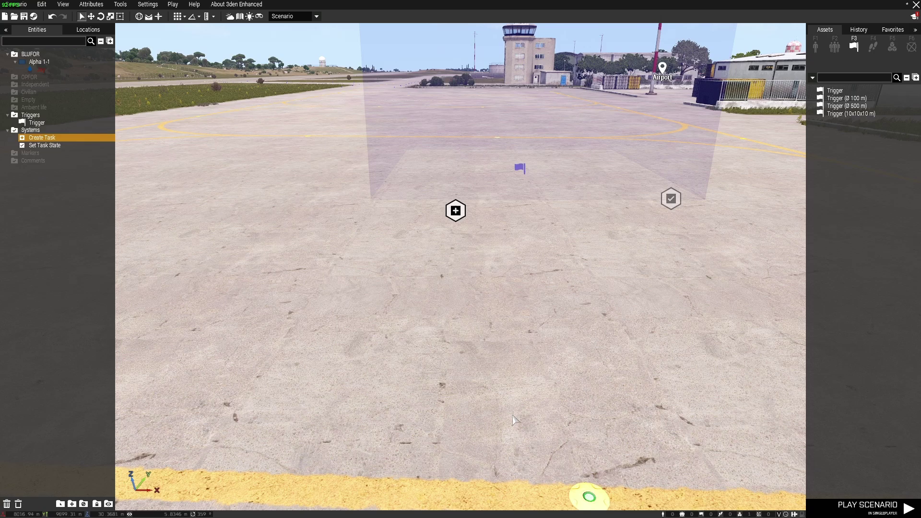
- Move the Set Task State module slightly closer to the camera, clear of the trigger area
key("d")
right_click(511, 413)
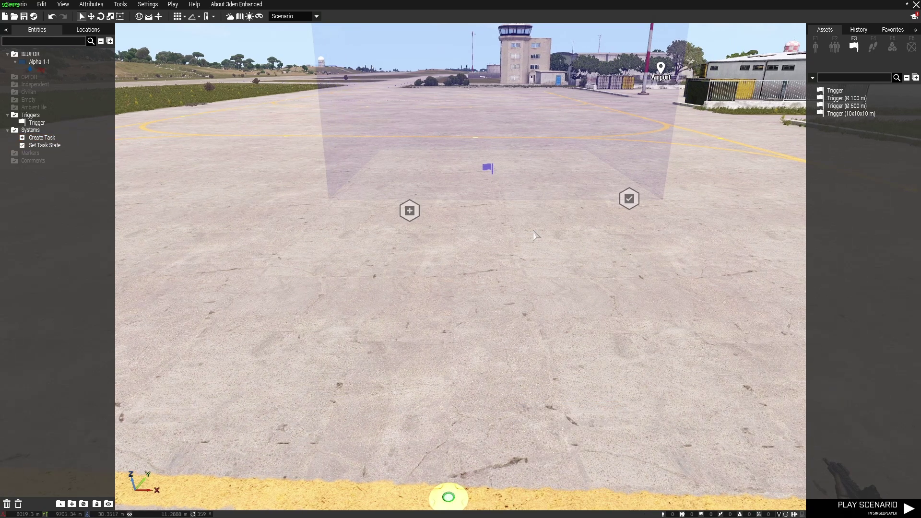
left_click(488, 170)
left_click_drag(629, 198, 611, 225)
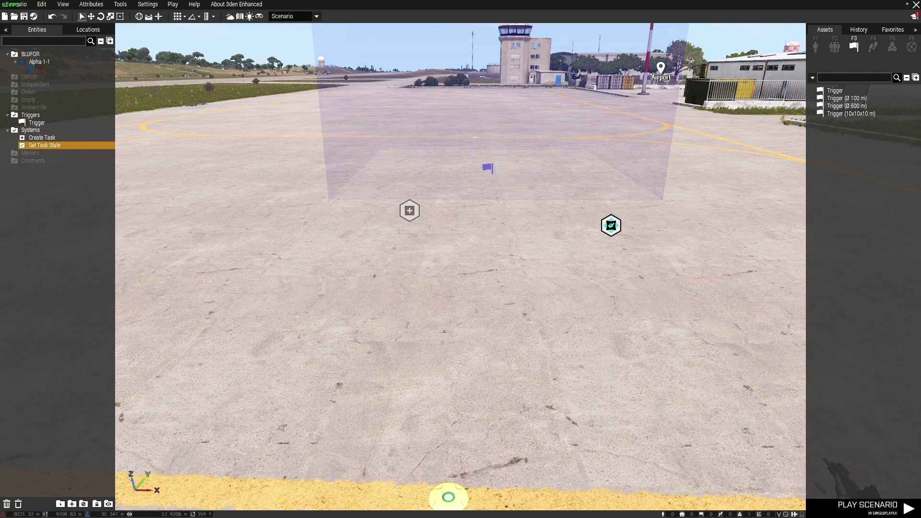
- Set the trigger's activation to Any Player and its On Activation code to endMission "END1";
right_click_drag(609, 214, 556, 278)
key("s")
key("w")
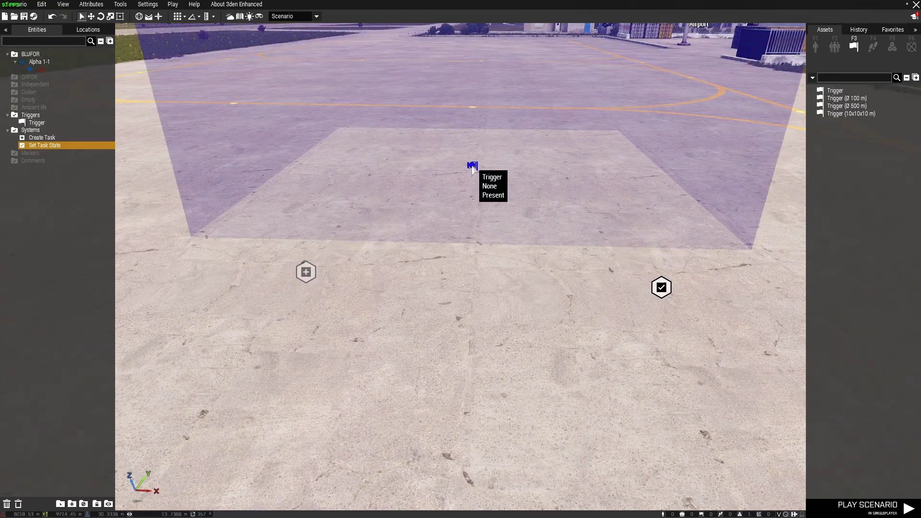
double_click(472, 166)
left_click(434, 243)
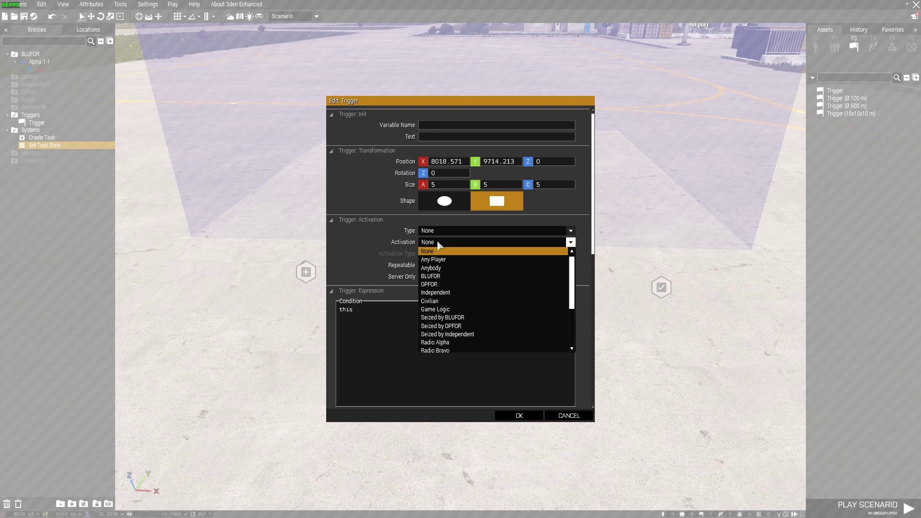
left_click(426, 255)
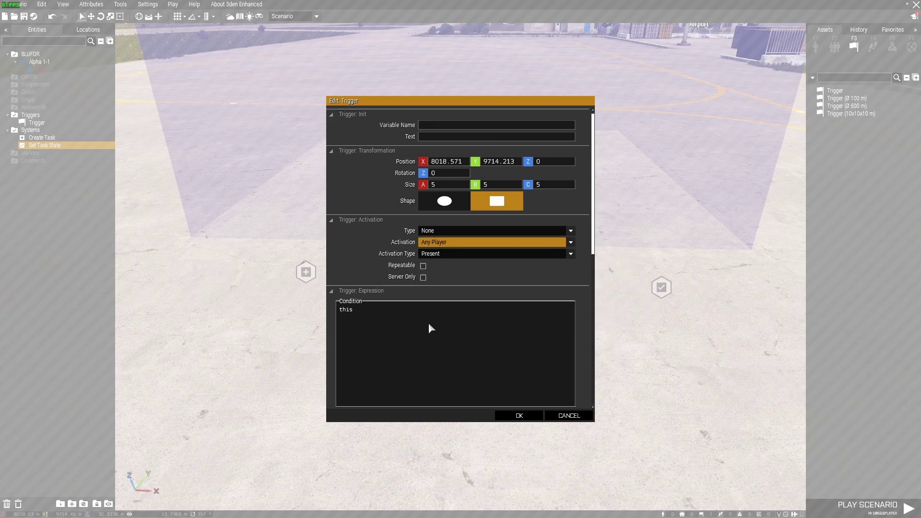
scroll(428, 323, "down", 3)
left_click(385, 338)
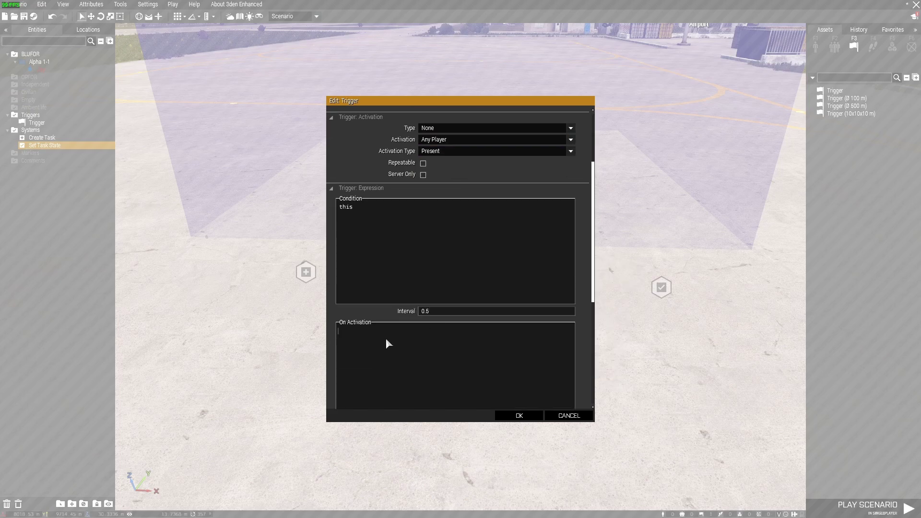
type("endMission \"END1\";")
left_click(511, 416)
- Move the soldier sideways so he lines up with the middle of the trigger area
right_click_drag(512, 416, 514, 411)
key("s")
key("q")
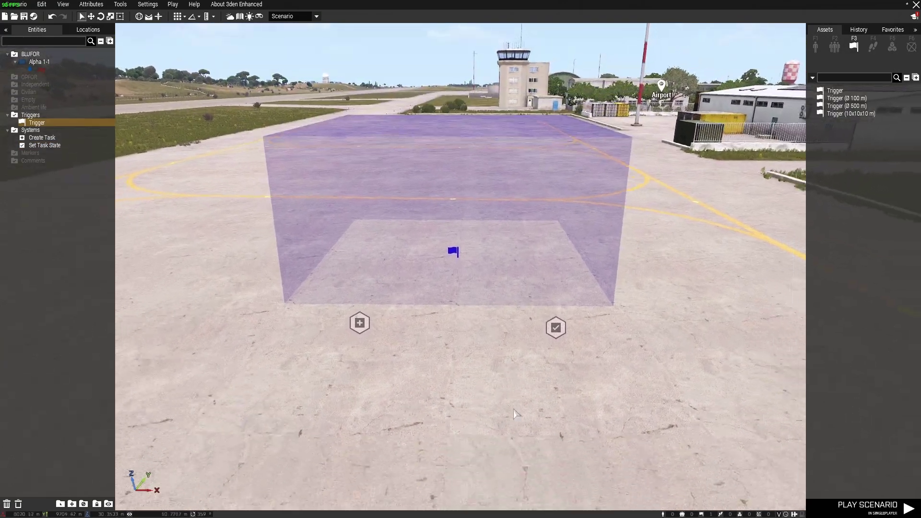
key("s")
mouse_move(479, 354)
left_mouse_down()
mouse_move(436, 362)
mouse_move(465, 345)
left_mouse_up()
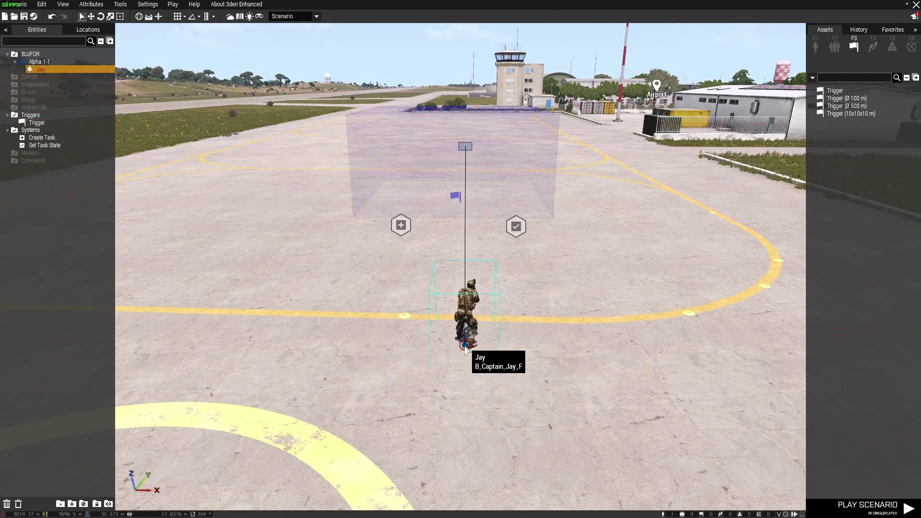
- Check the trigger's activation settings and its On Activation code
key("w")
double_click(453, 256)
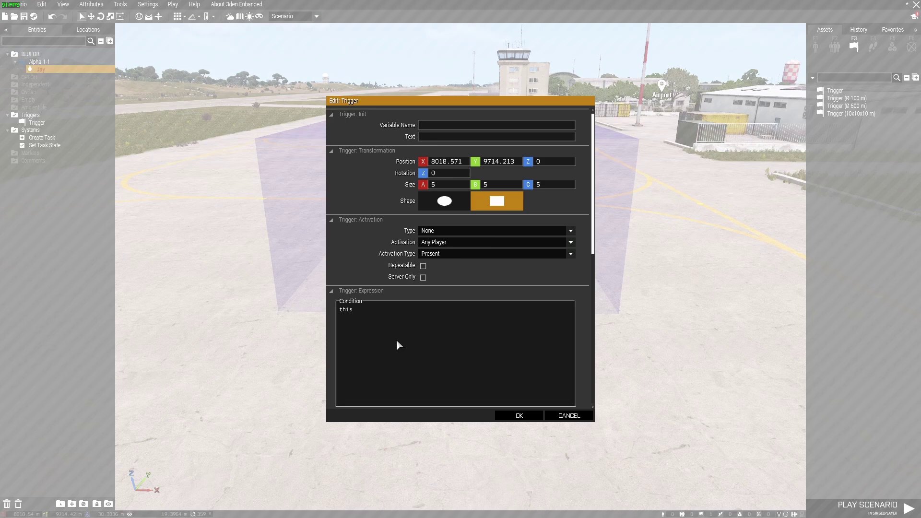
scroll(412, 346, "down", 5)
type("endMission \"END1\";")
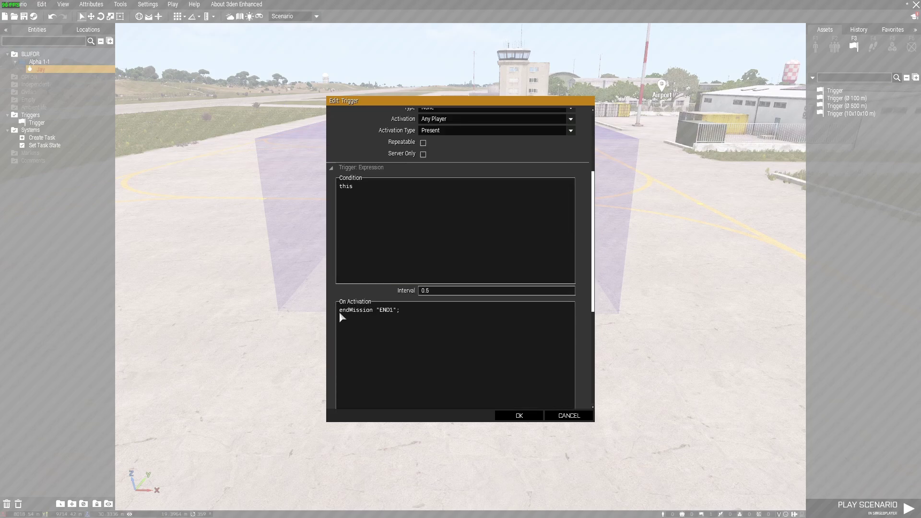
left_click(519, 416)
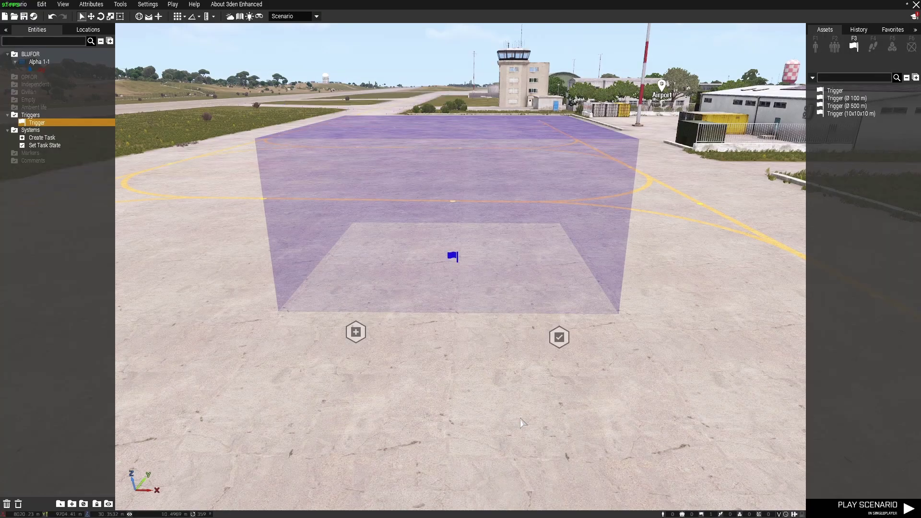
- Shift the soldier a little further along the yellow line, toward the Create Task module's side
scroll(474, 375, "down", 4)
left_click(474, 375)
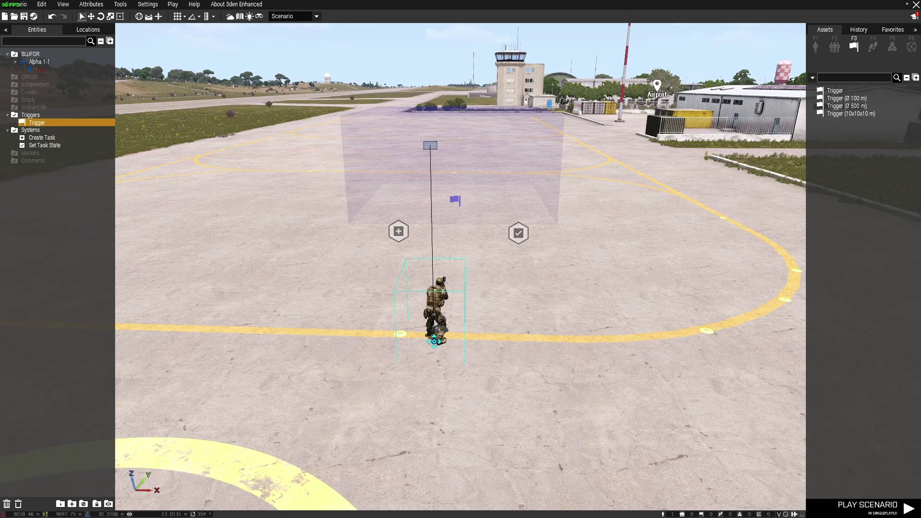
scroll(499, 286, "up", 3)
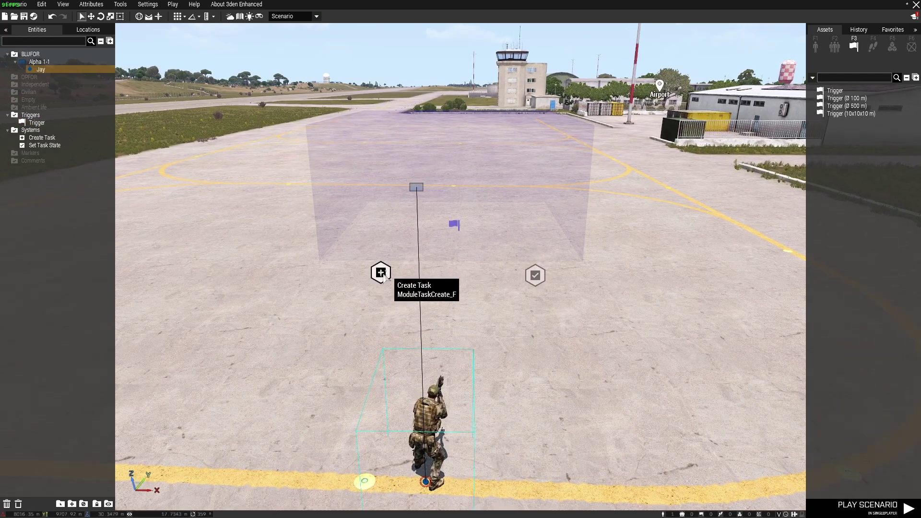
- Check the Create Task module's owner, task ID, title, destination and state settings
double_click(380, 271)
scroll(522, 347, "down", 5)
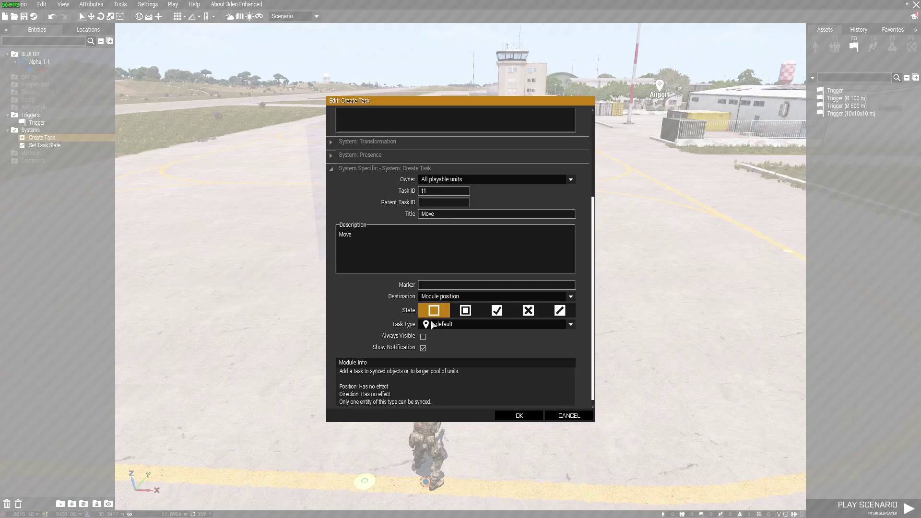
left_click(509, 416)
left_click(536, 276)
right_click(538, 278)
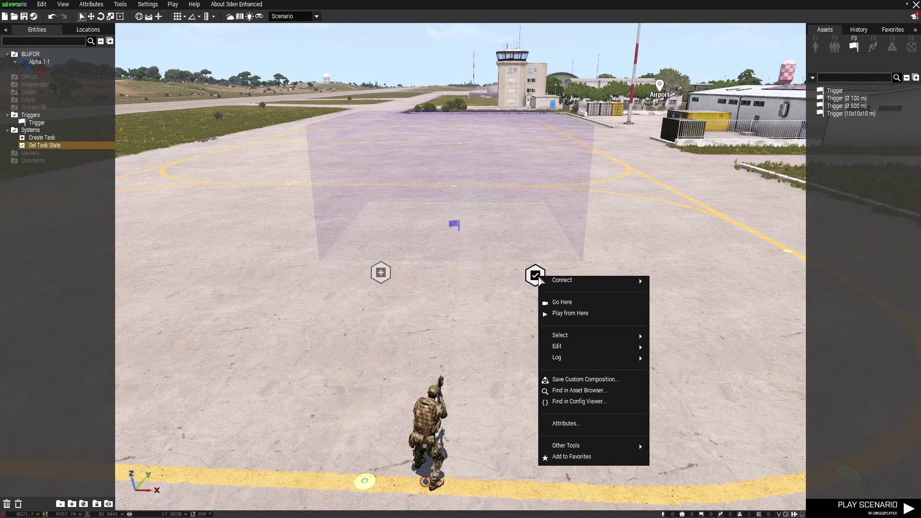
mouse_move(629, 283)
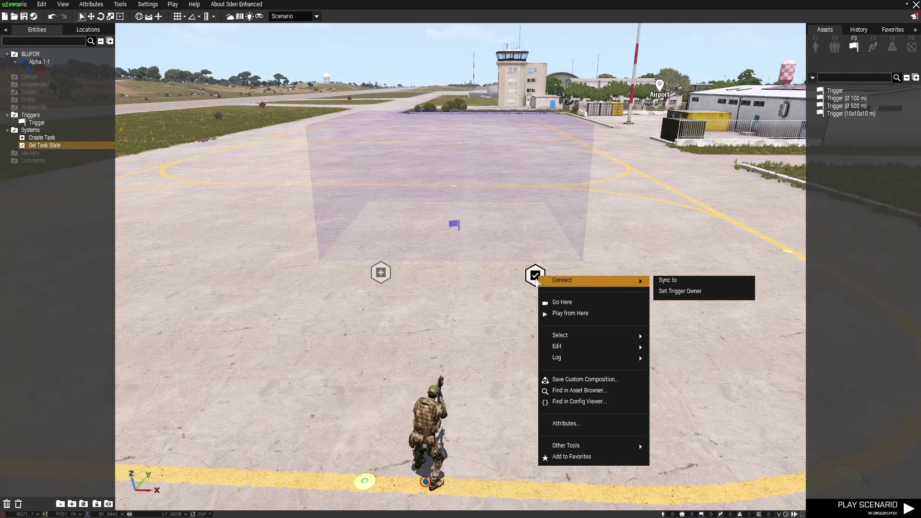
left_click(496, 284)
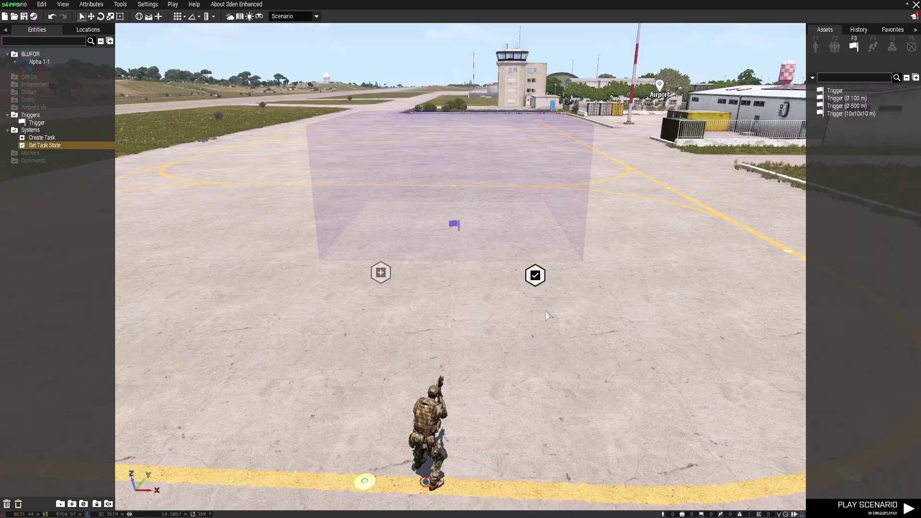
- Set the Set Task State module's state to the checkmark (succeeded) option and accept the change
double_click(536, 277)
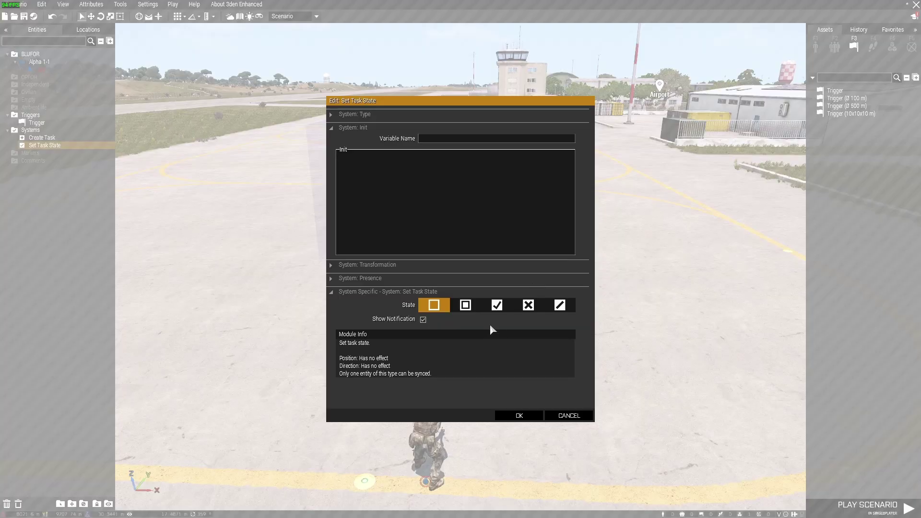
left_click(497, 305)
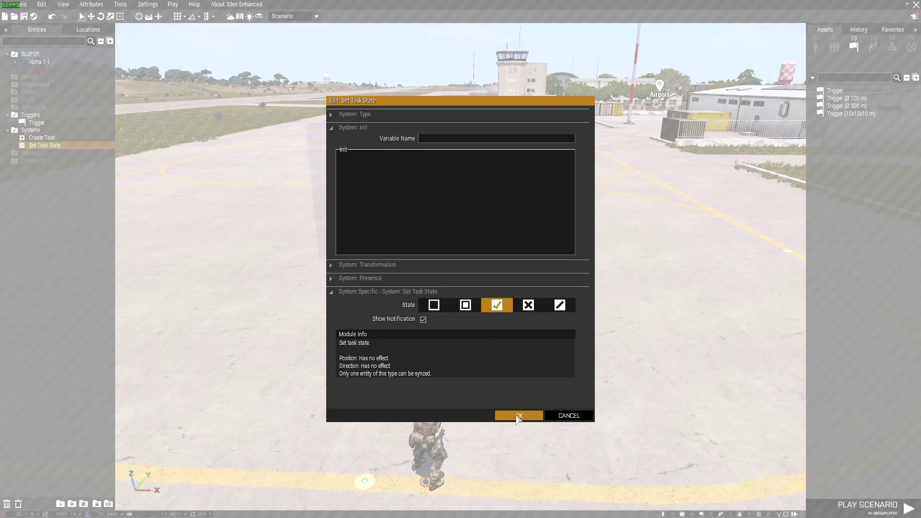
left_click(519, 415)
- Sync the Set Task State module to the Create Task module
right_click(535, 278)
mouse_move(557, 280)
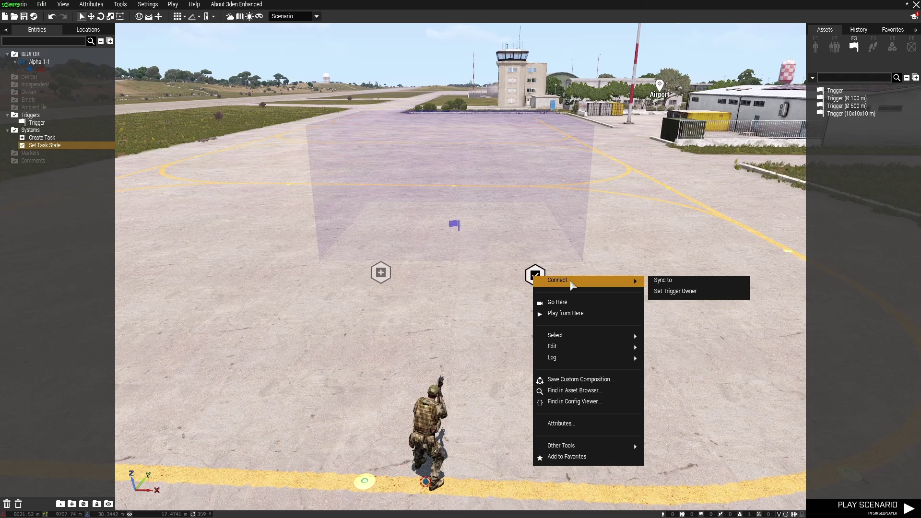
left_click(664, 282)
left_click(384, 279)
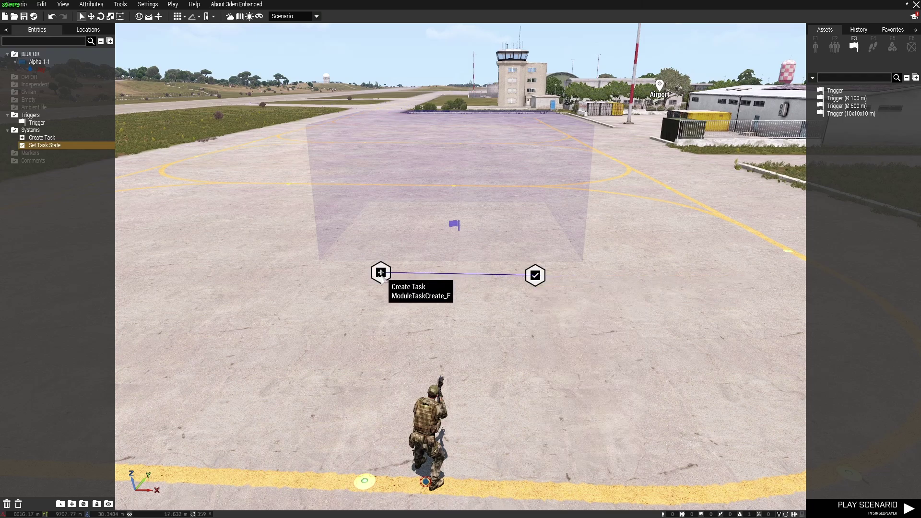
- Sync the trigger to the Set Task State module
key("a")
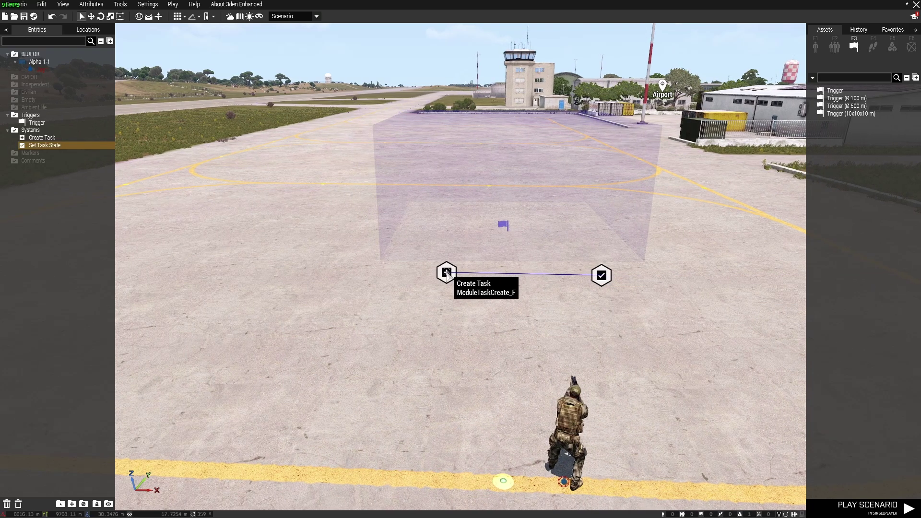
left_click(503, 225)
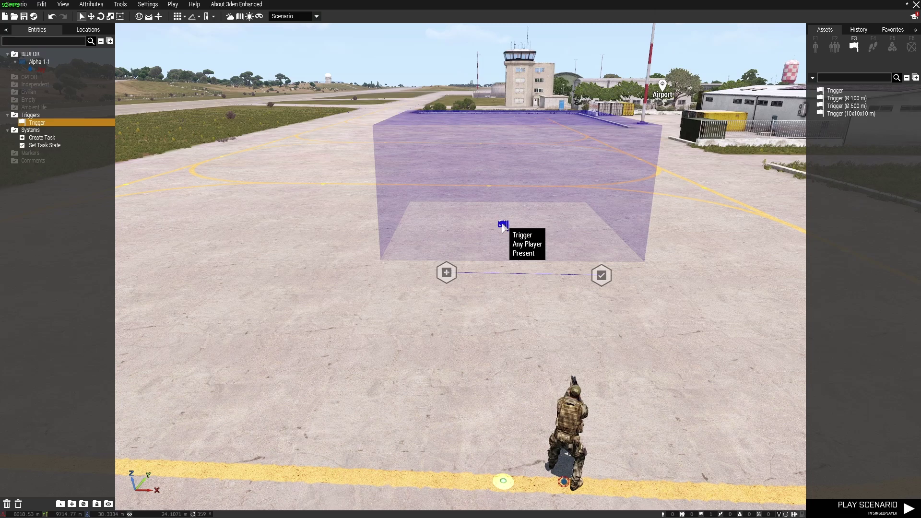
right_click(503, 225)
mouse_move(533, 230)
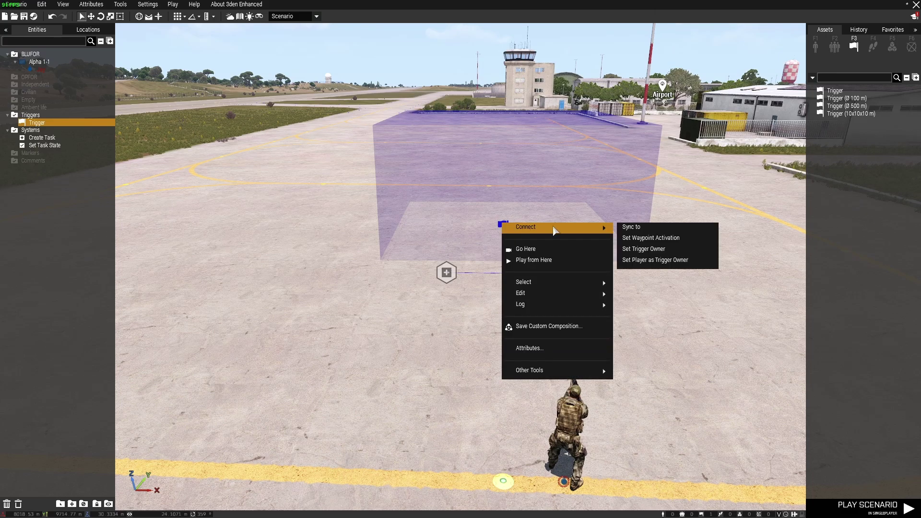
left_click(629, 227)
left_click(601, 275)
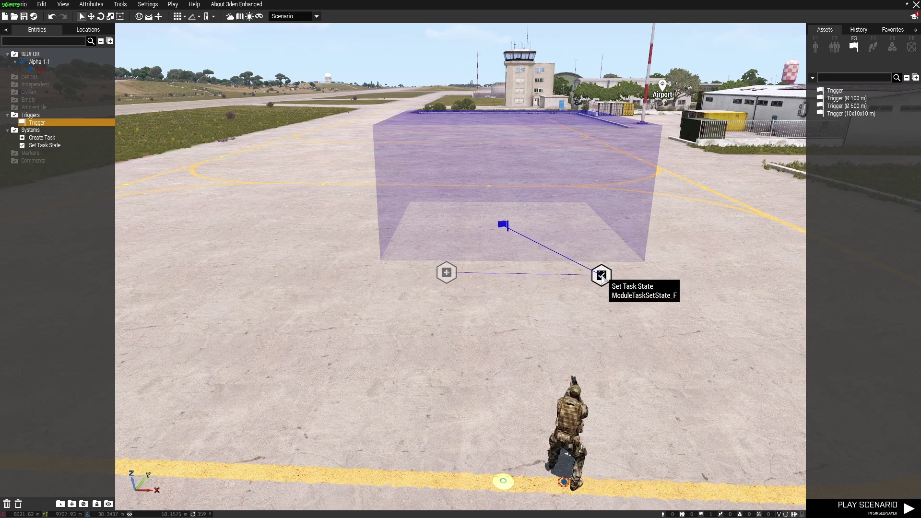
- Move the Create Task module inside the trigger area, right beside the trigger flag
key("d")
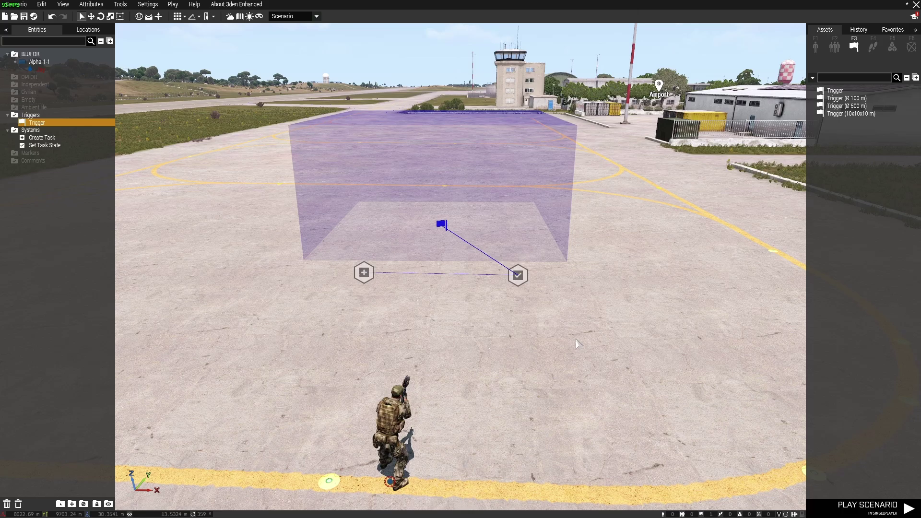
scroll(578, 344, "down", 2)
left_click_drag(374, 248, 440, 228)
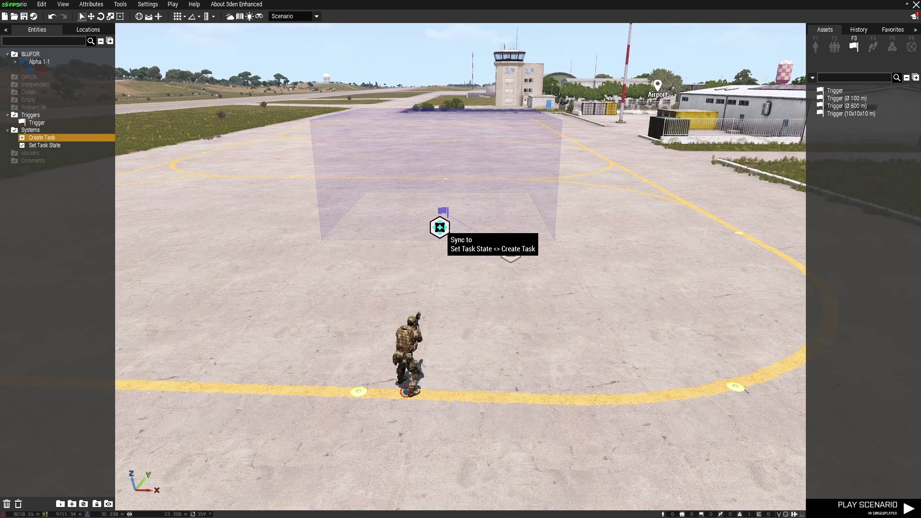
left_click(439, 228)
- Move the soldier forward off the yellow line, closer to the trigger area
scroll(440, 229, "up", 5)
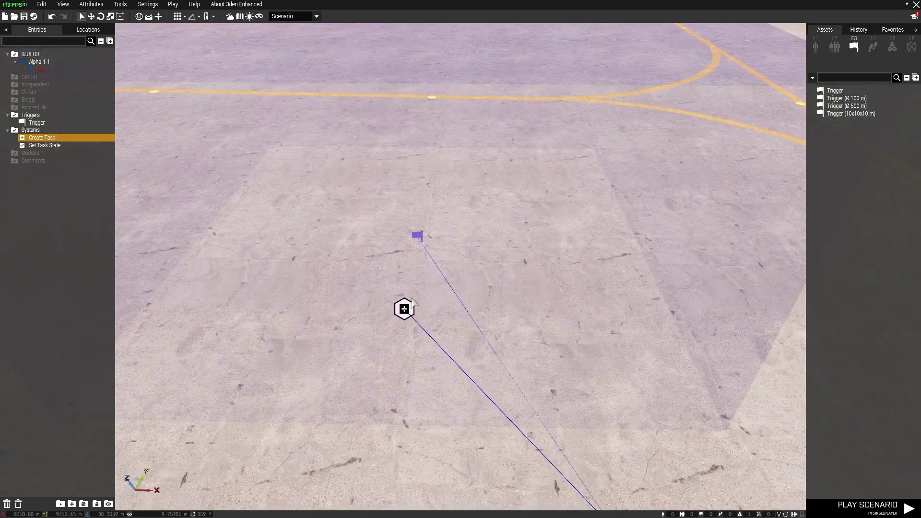
scroll(411, 322, "down", 3)
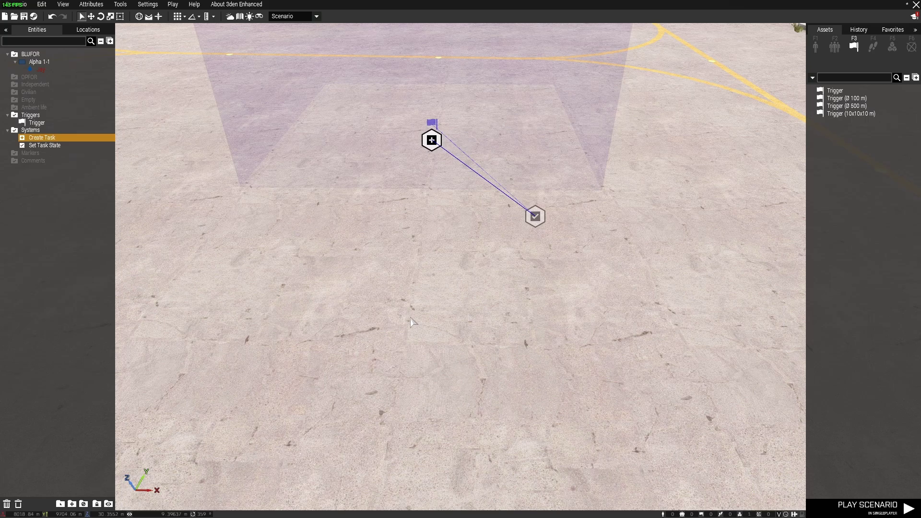
scroll(410, 317, "down", 3)
right_click_drag(410, 317, 417, 301)
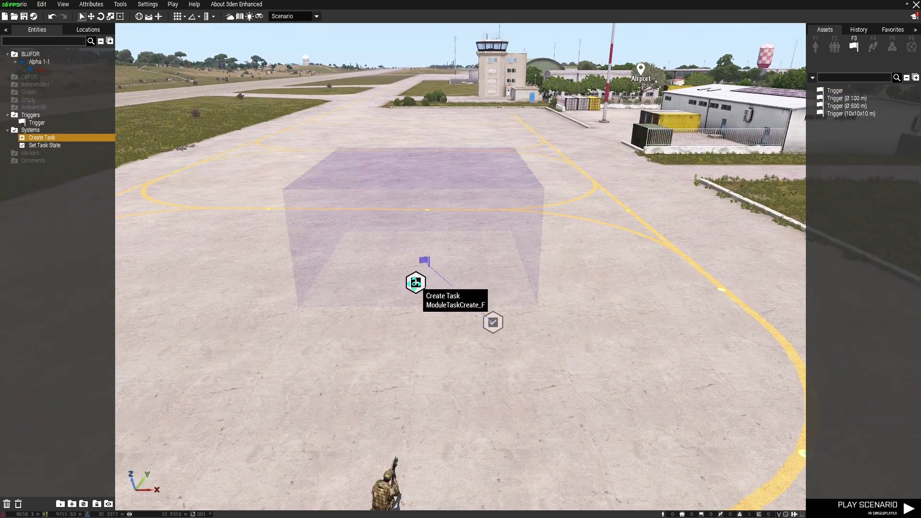
scroll(406, 407, "down", 2)
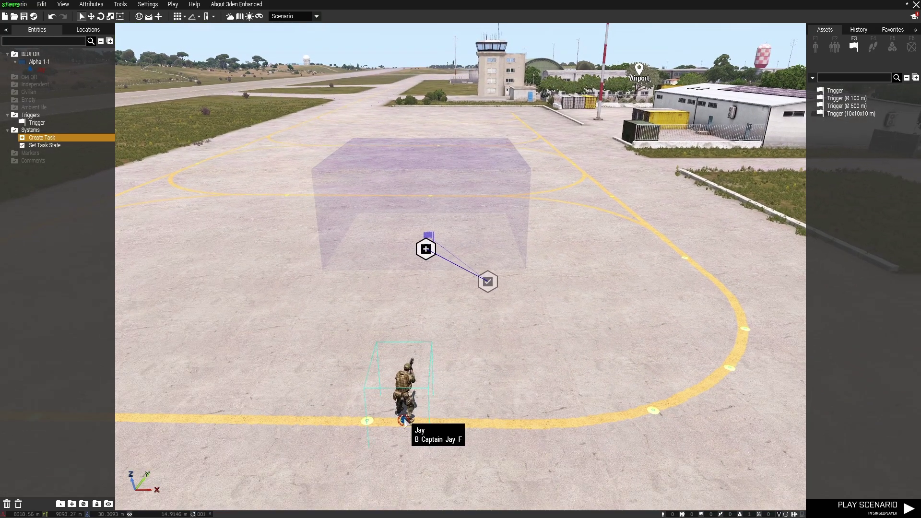
left_click_drag(404, 420, 413, 355)
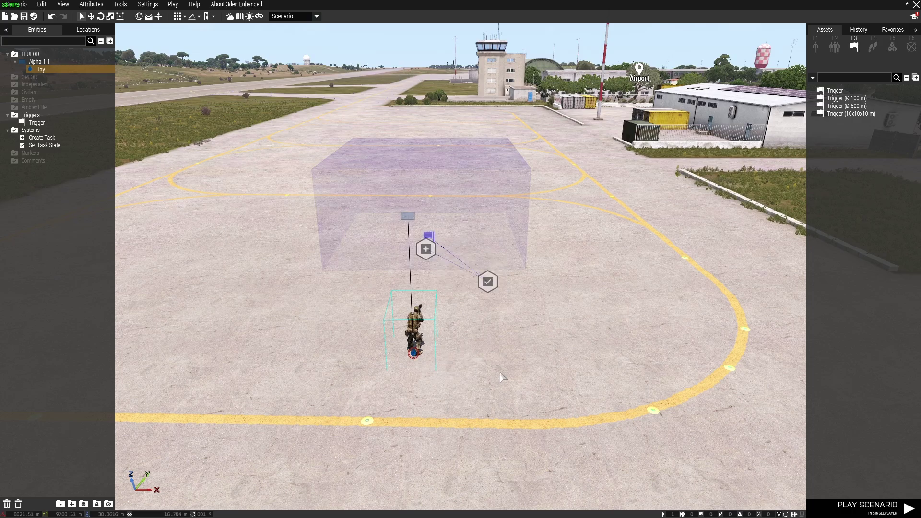
- Play the scenario in singleplayer and check the Move task in the in-game task list
key("ctrl+p")
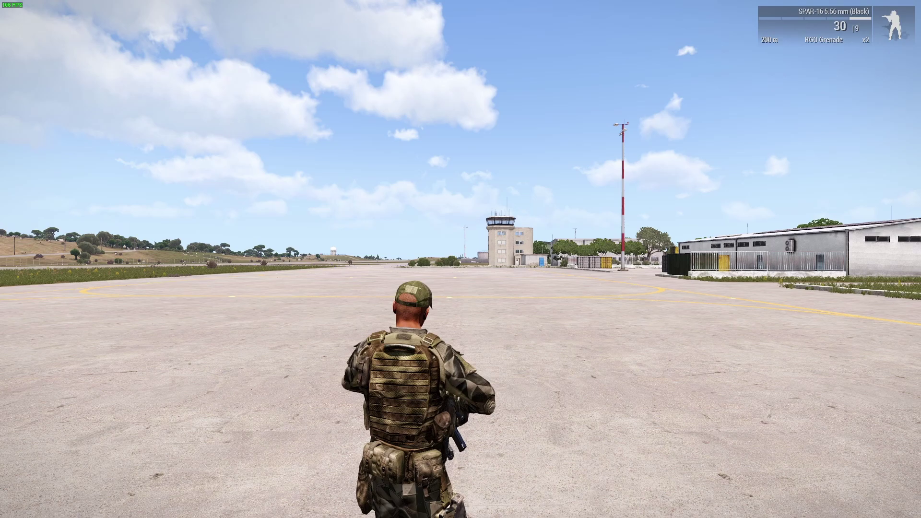
key("j")
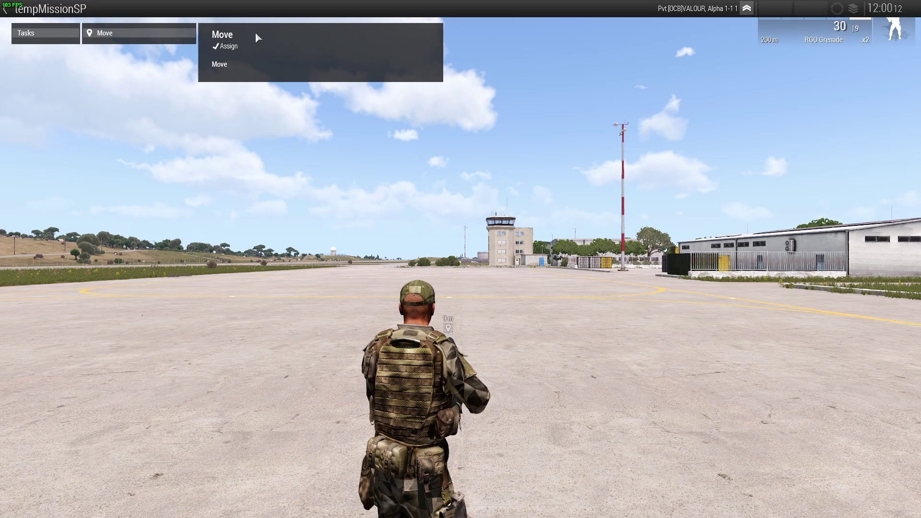
key("j")
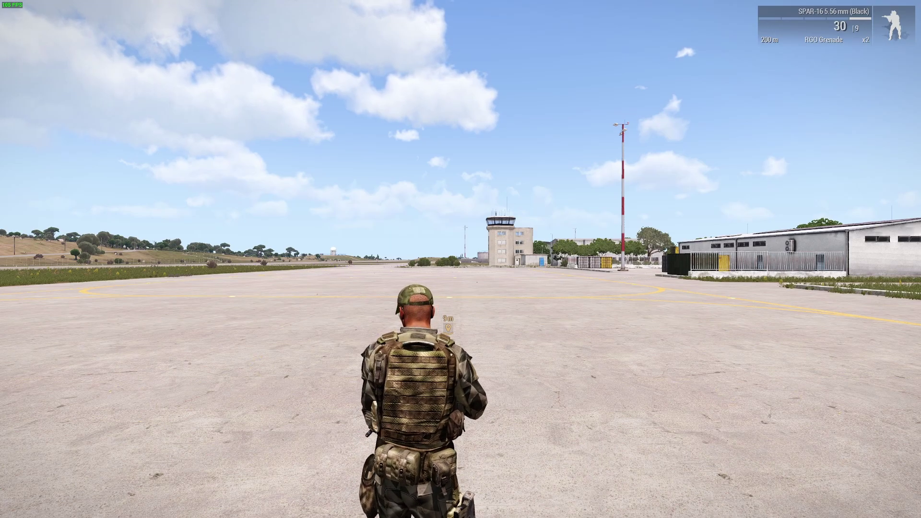
- Walk the soldier forward to the task marker in the trigger area and continue past the mission debriefing
key("ctrl")
key("ctrl")
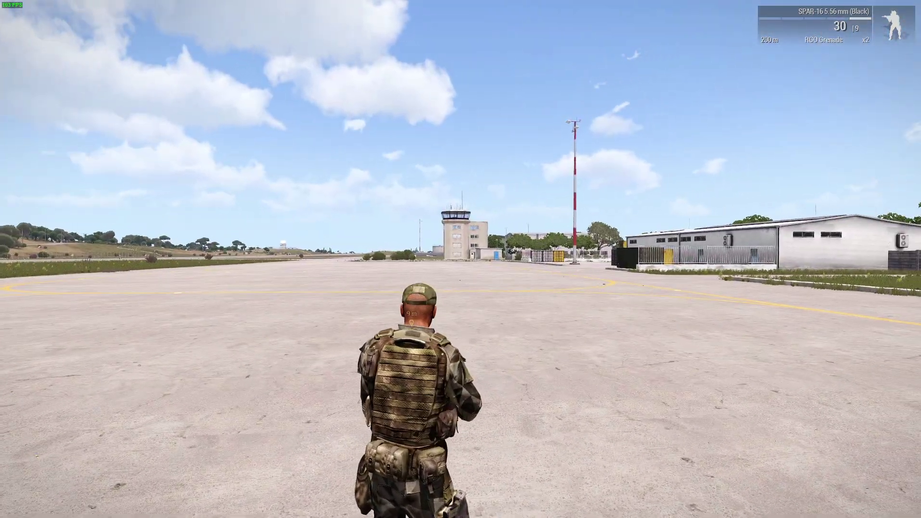
key("w")
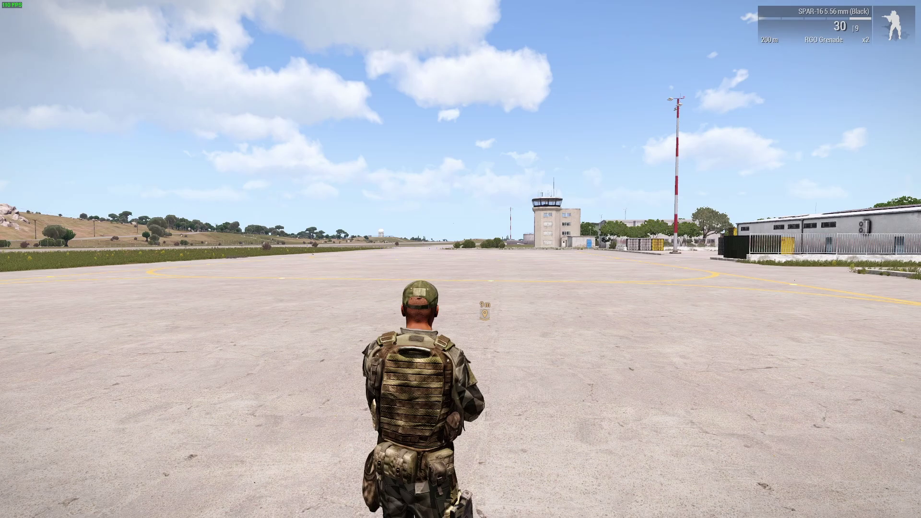
key("w")
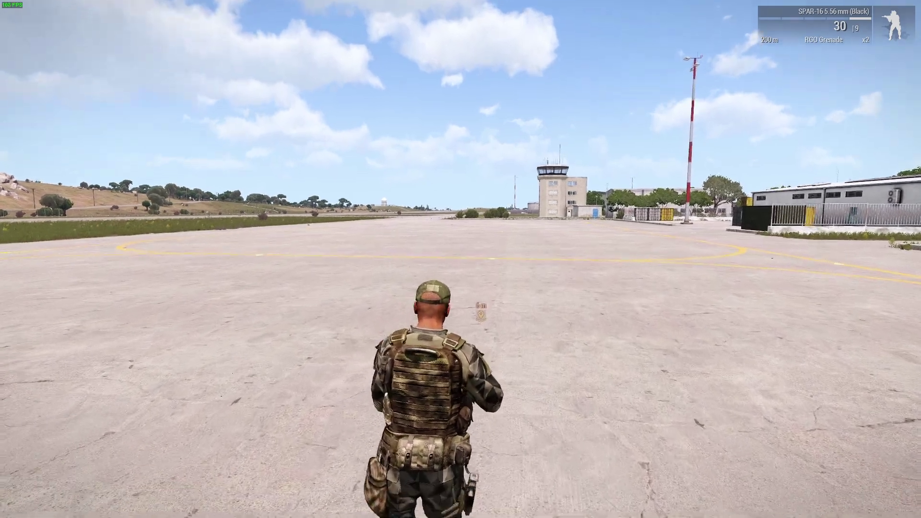
key("w")
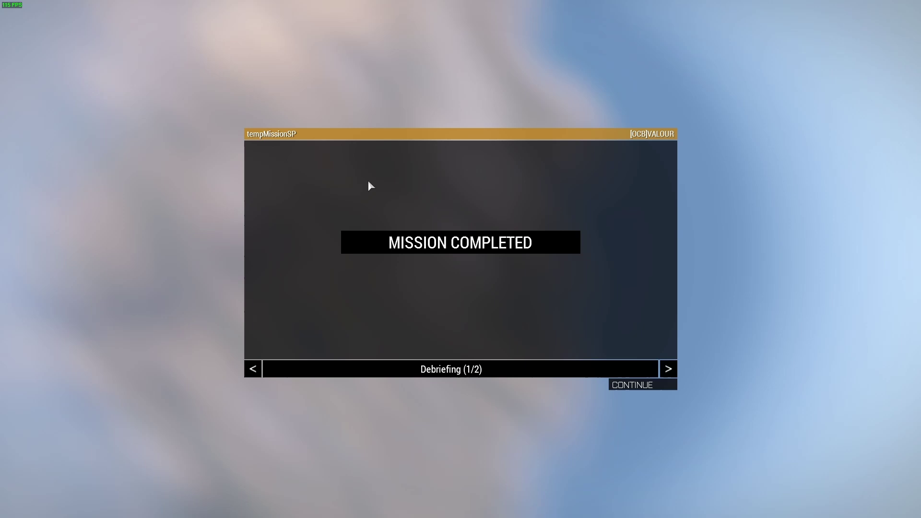
left_click(633, 385)
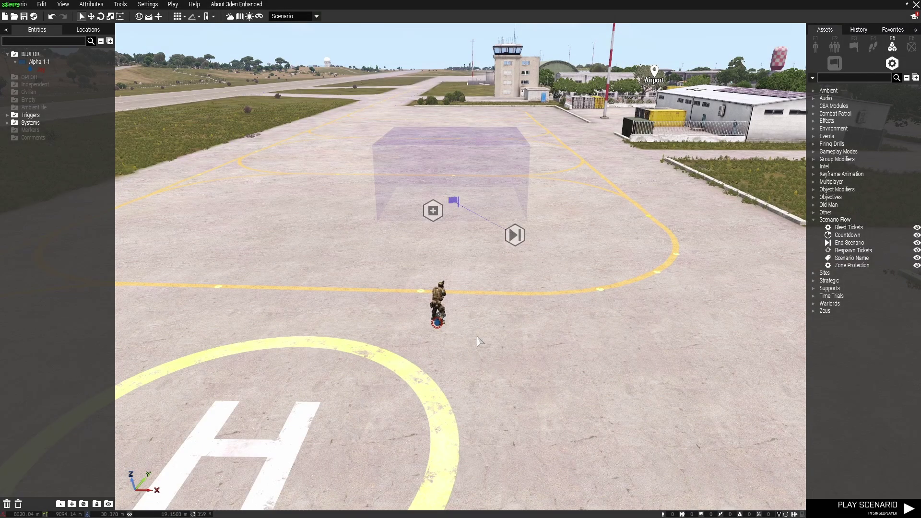
- Move the Create Task module out of the trigger area, toward the soldier
key("w")
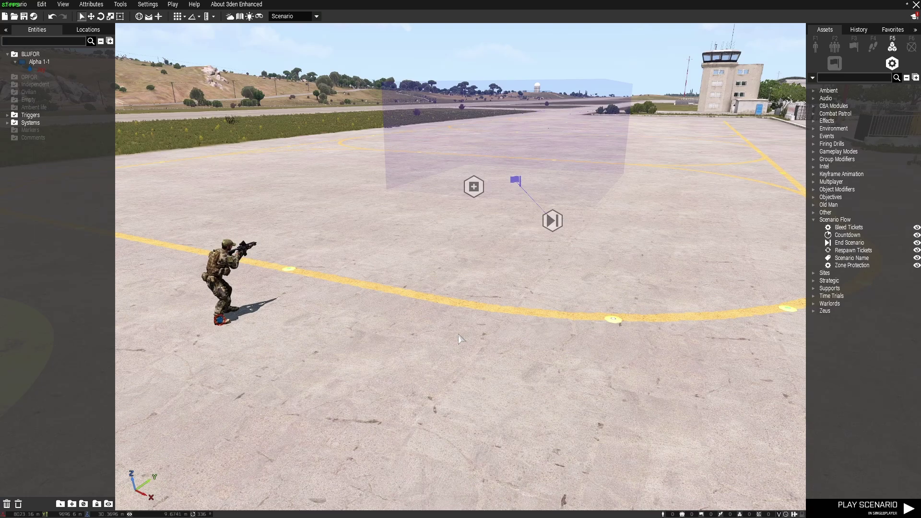
key("a")
right_click_drag(458, 334, 466, 335)
key("q")
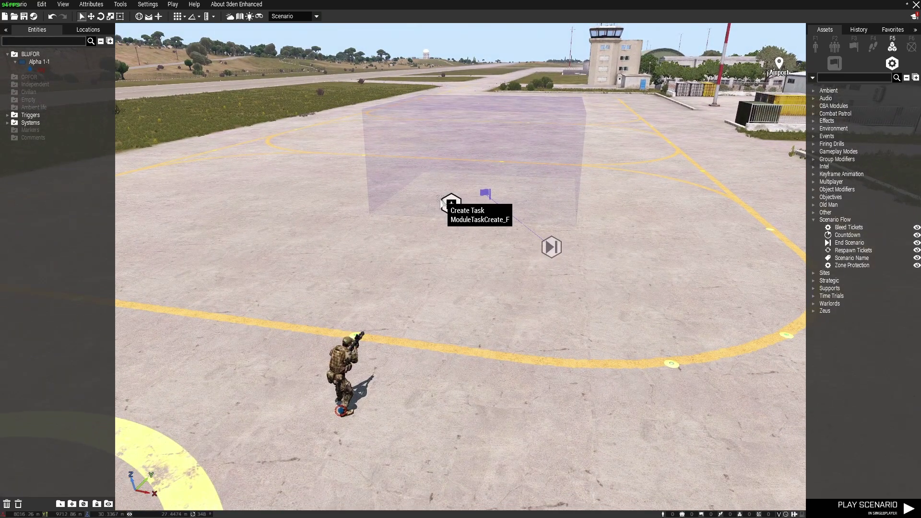
left_click_drag(443, 203, 432, 269)
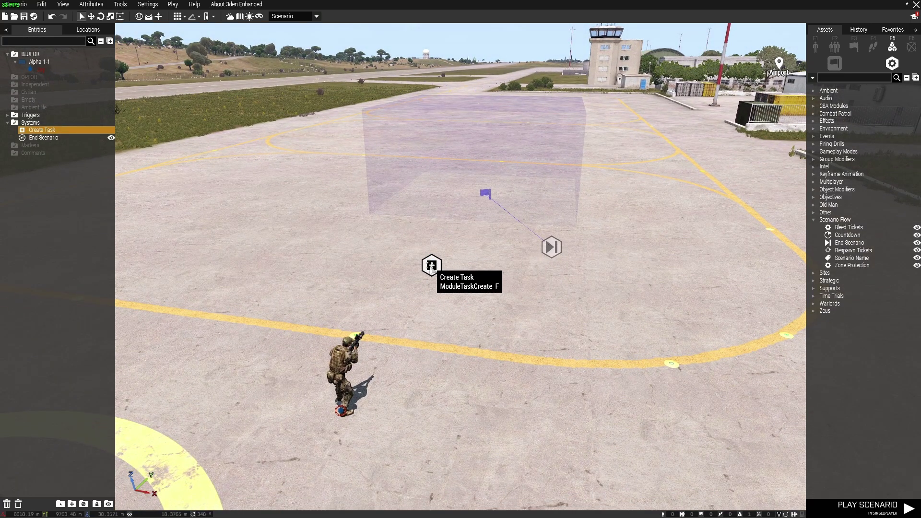
- Check the Create Task module's owner, task ID, title, description, destination and state in the End Scenario version
double_click(431, 265)
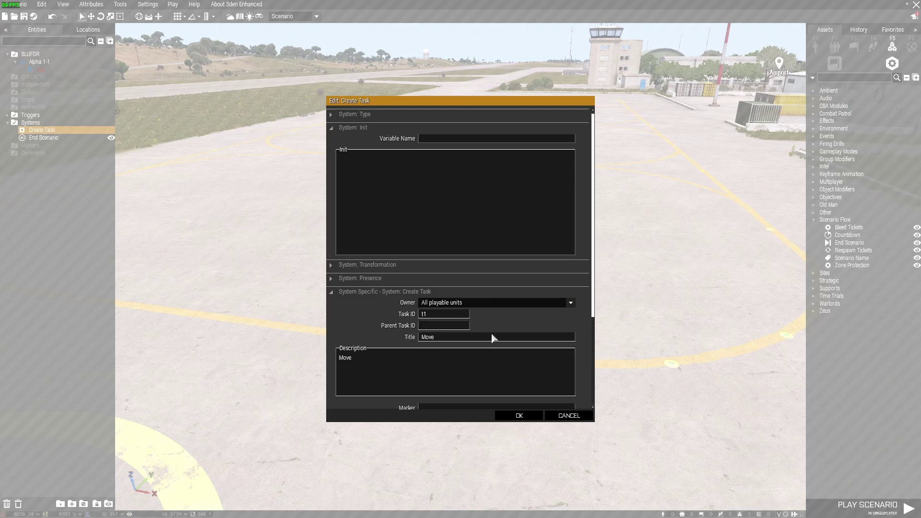
scroll(492, 338, "down", 3)
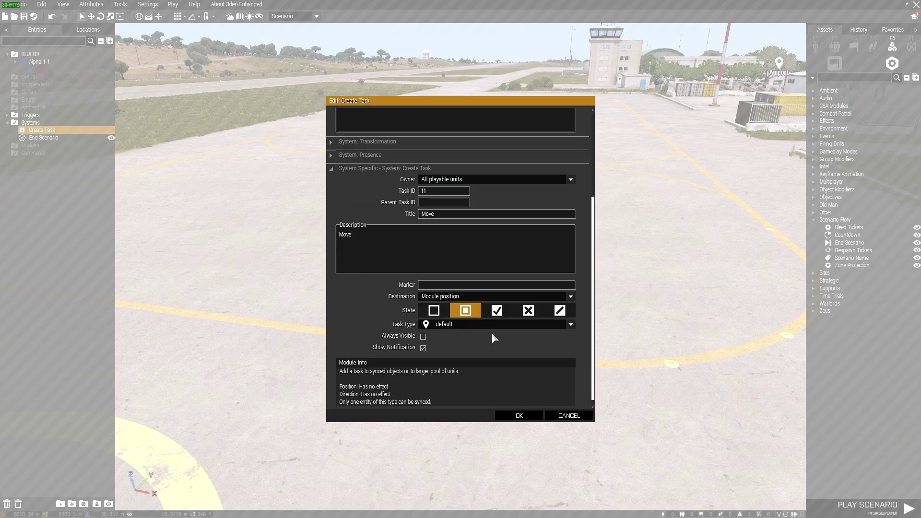
left_click(517, 416)
- Move the Create Task module back into the trigger area, next to the trigger flag
key("a")
mouse_move(480, 393)
right_mouse_down()
mouse_move(486, 381)
mouse_move(492, 394)
right_mouse_up()
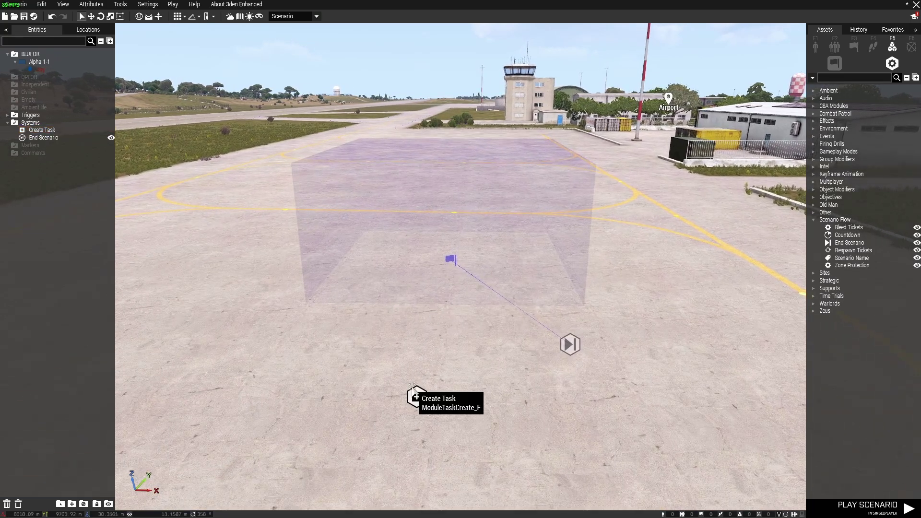
left_click_drag(417, 395, 435, 276)
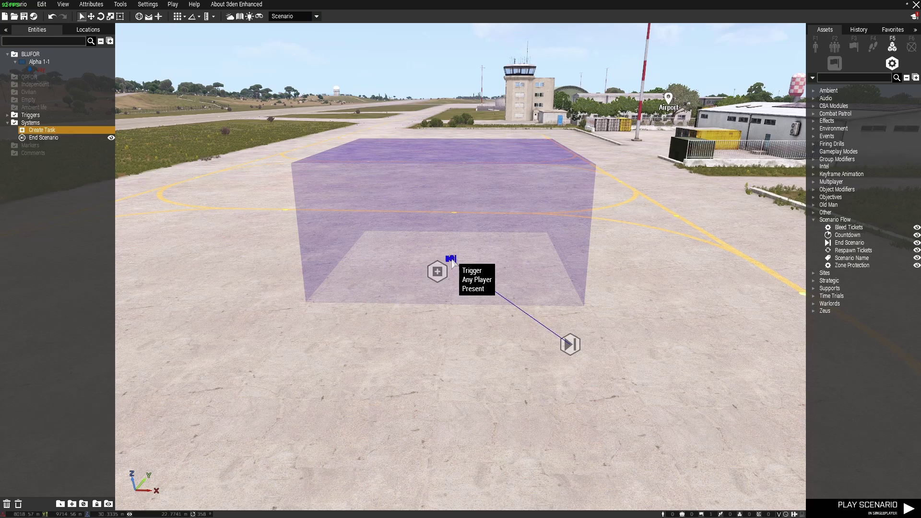
- Check the trigger's shape, activation type, condition and On Activation fields in the End Scenario version
double_click(451, 259)
scroll(436, 342, "down", 2)
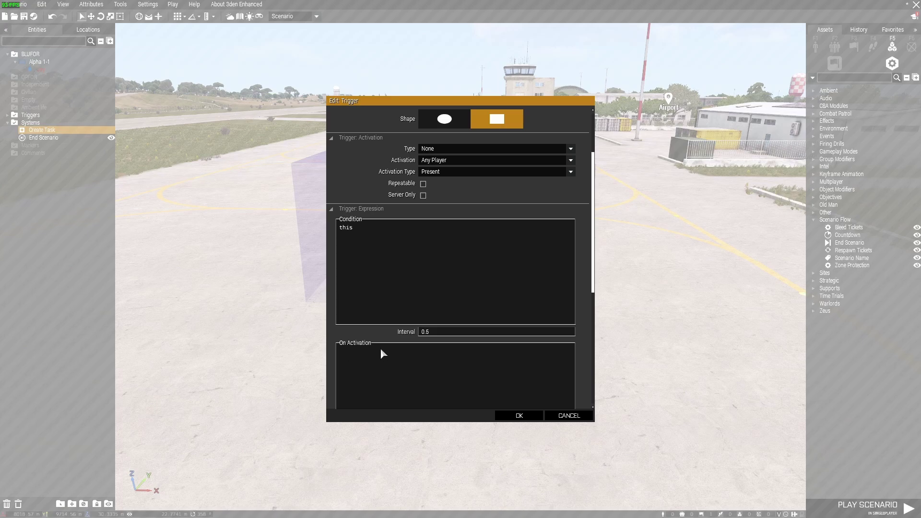
scroll(455, 362, "up", 3)
scroll(439, 363, "down", 4)
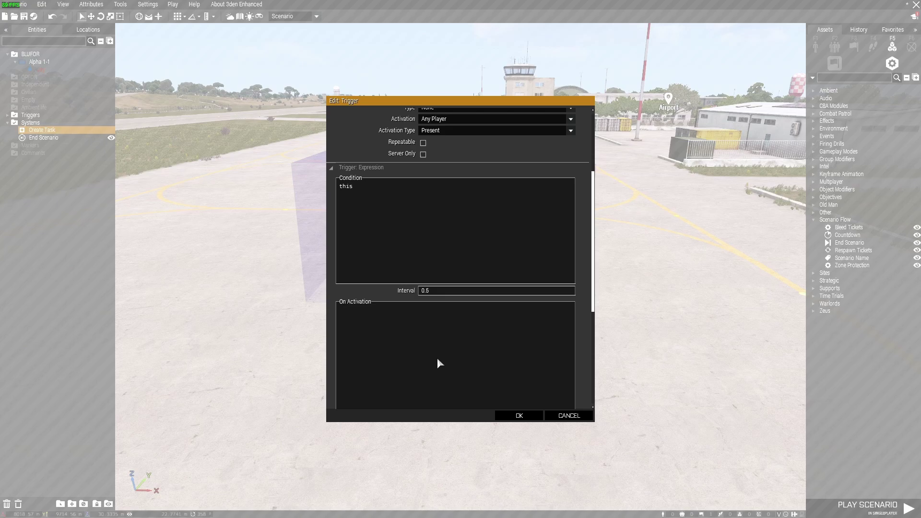
scroll(439, 345, "up", 5)
left_click(519, 415)
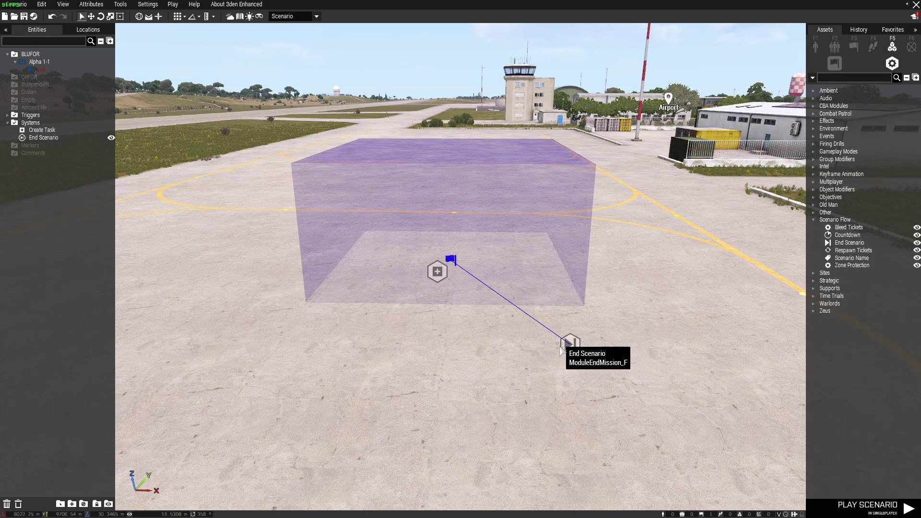
key("d")
right_click_drag(453, 327, 442, 333)
key("w")
key("a")
key("w")
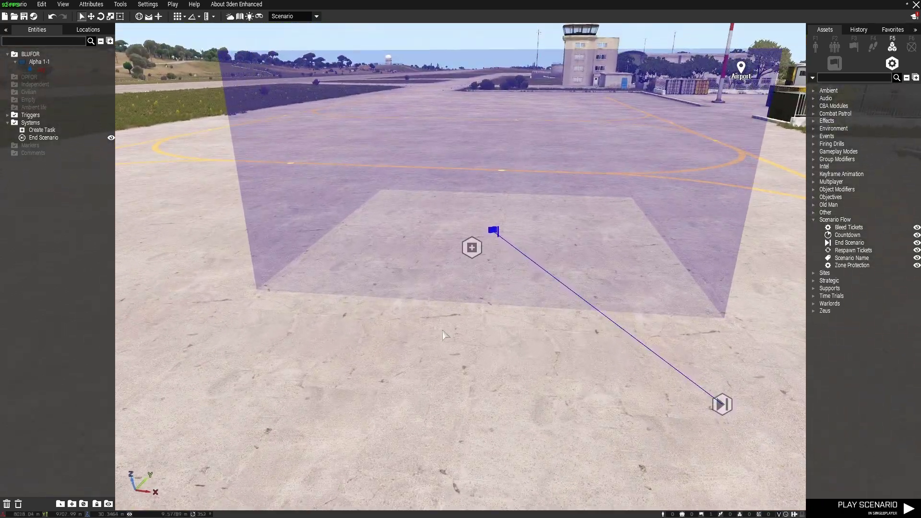
key("d")
key("q")
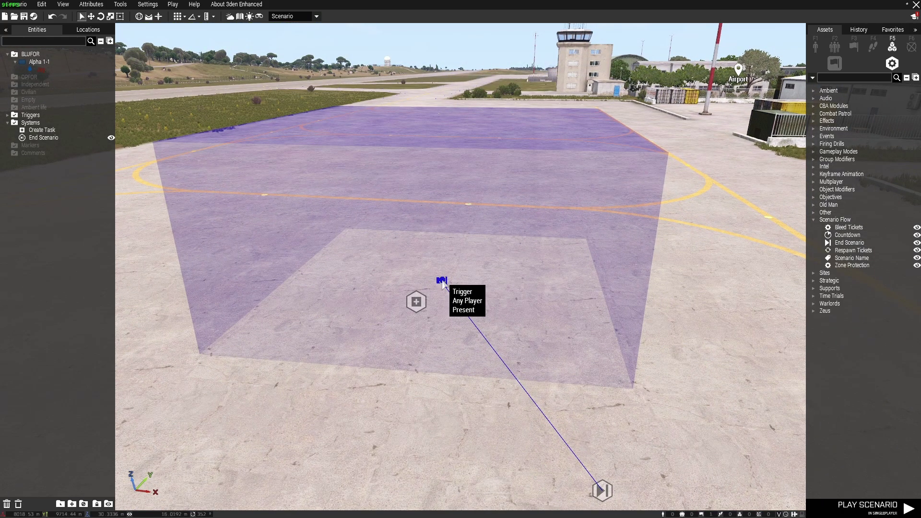
- Sync the End Scenario module to the Any Player trigger
double_click(442, 281)
left_click(520, 415)
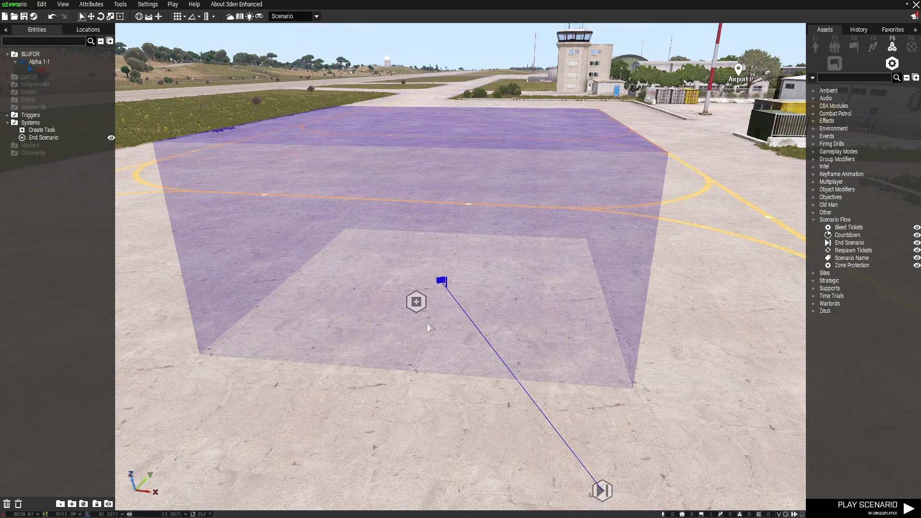
right_click(568, 395)
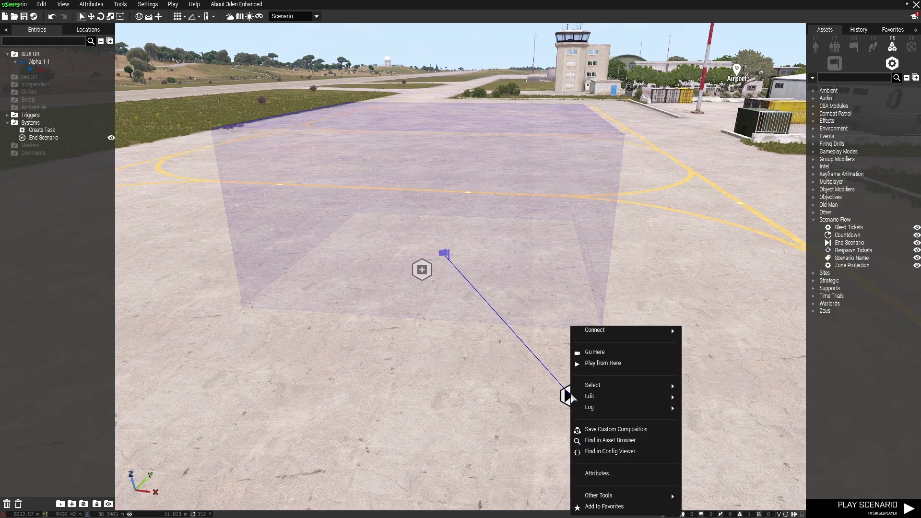
mouse_move(609, 323)
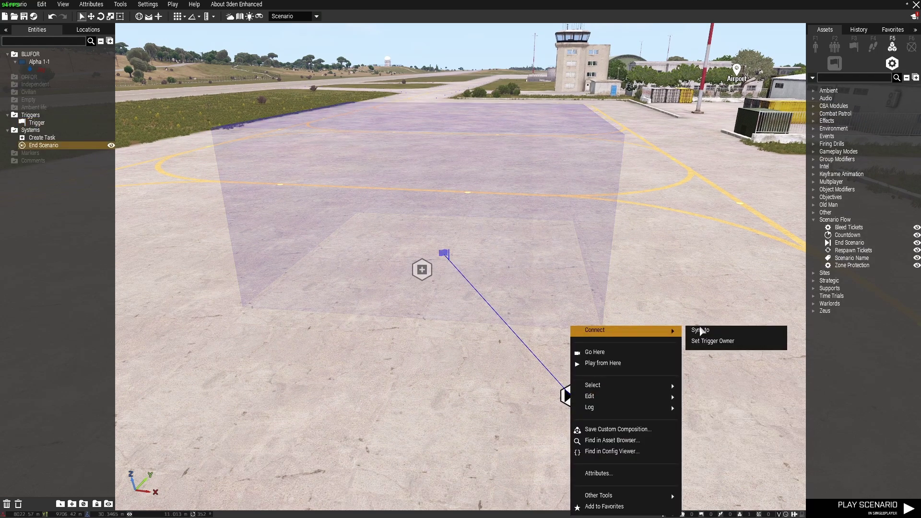
left_click(702, 331)
left_click(445, 254)
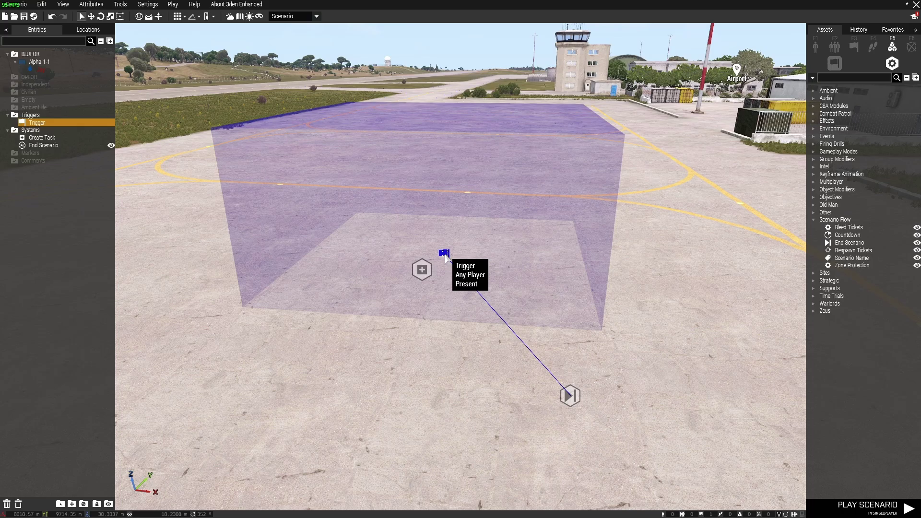
right_click_drag(441, 397, 448, 394)
key("s")
key("a")
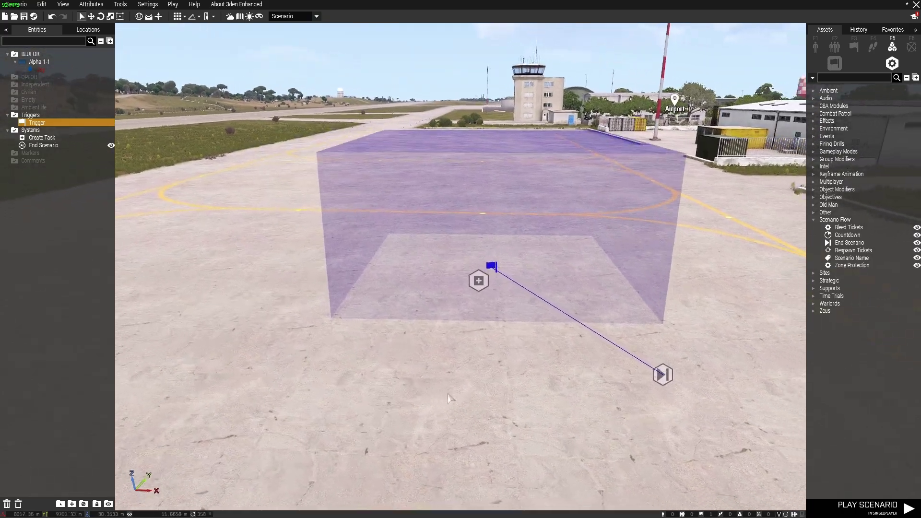
key("s")
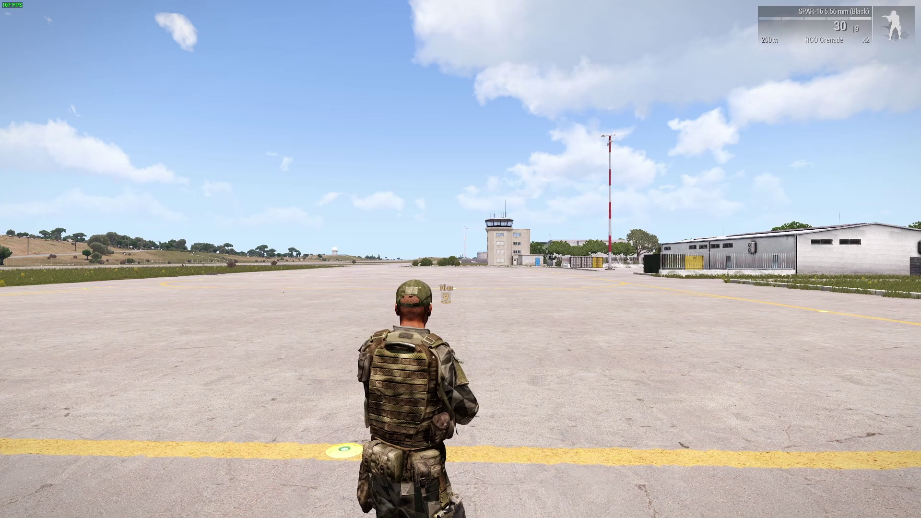
- Walk the soldier forward to the task marker in the scenario to test the End Scenario module
key("w")
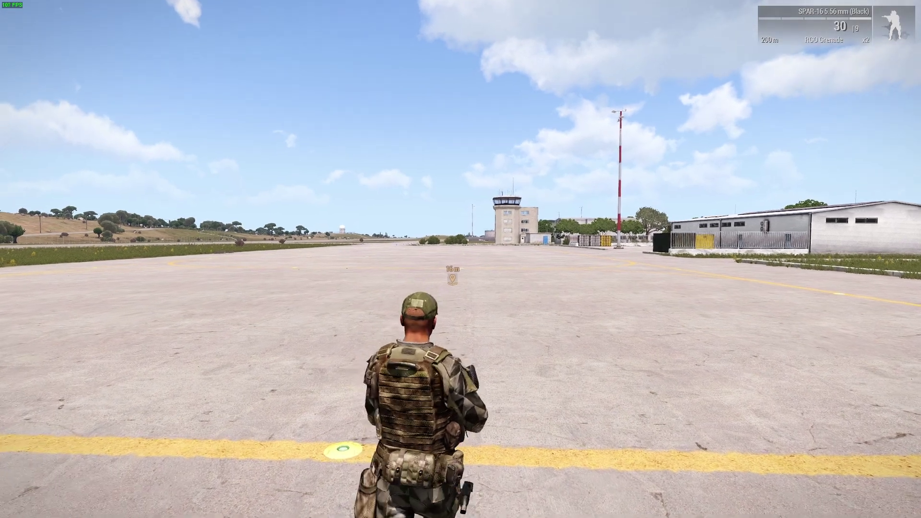
key("w")
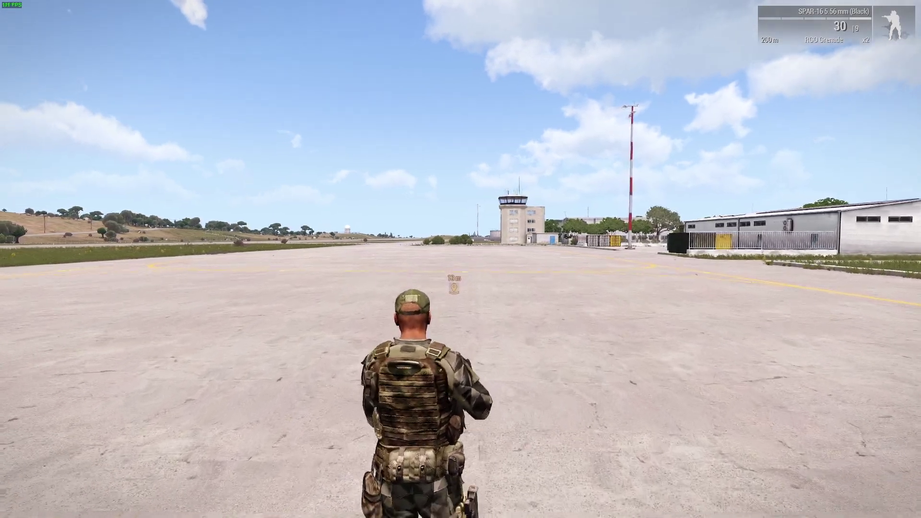
key("w")
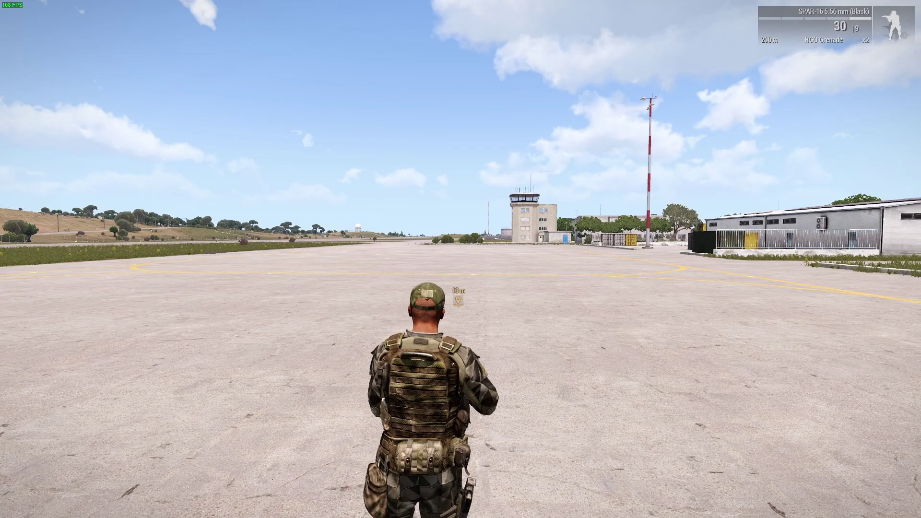
key("w")
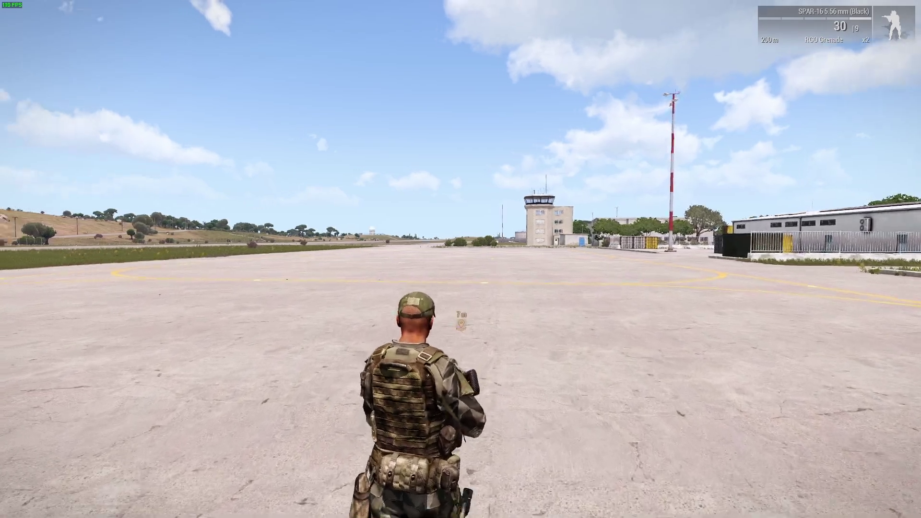
key("w")
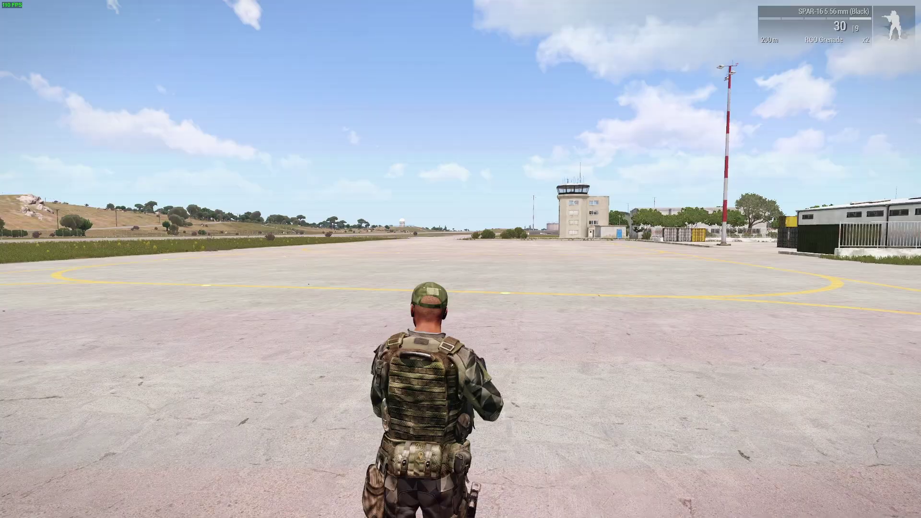
key("alt")
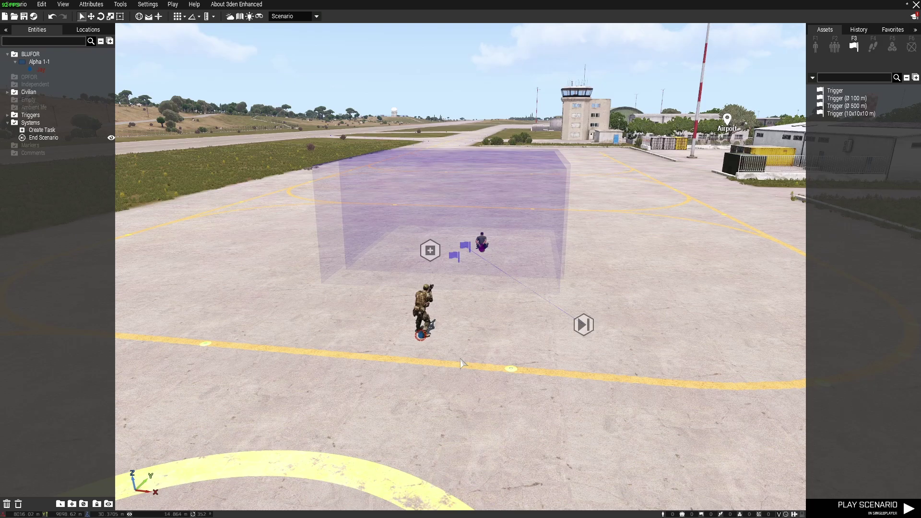
- Move the hostage civilian slightly away from the two trigger flags, keeping him inside the trigger area
key("d")
mouse_move(460, 359)
right_mouse_down()
mouse_move(444, 366)
mouse_move(468, 364)
mouse_move(458, 362)
right_mouse_up()
key("a")
key("w")
key("d")
key("w")
key("z")
key("d")
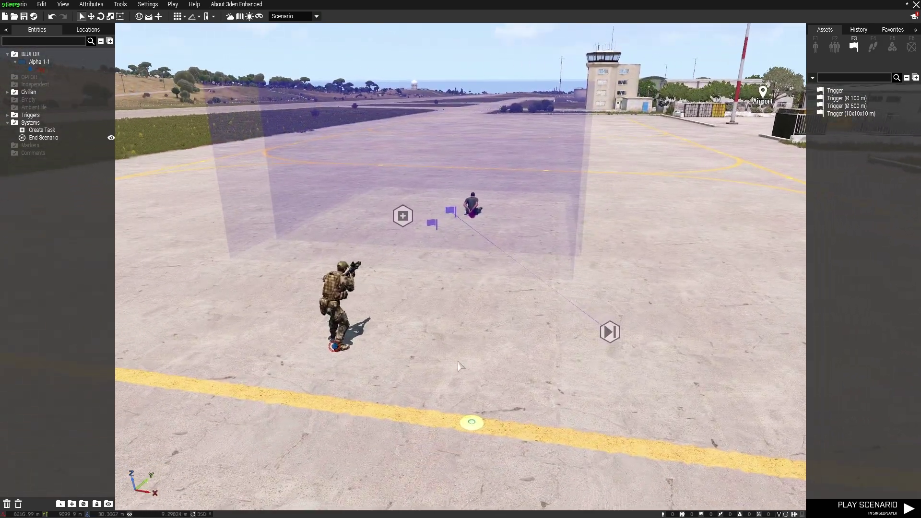
key("w")
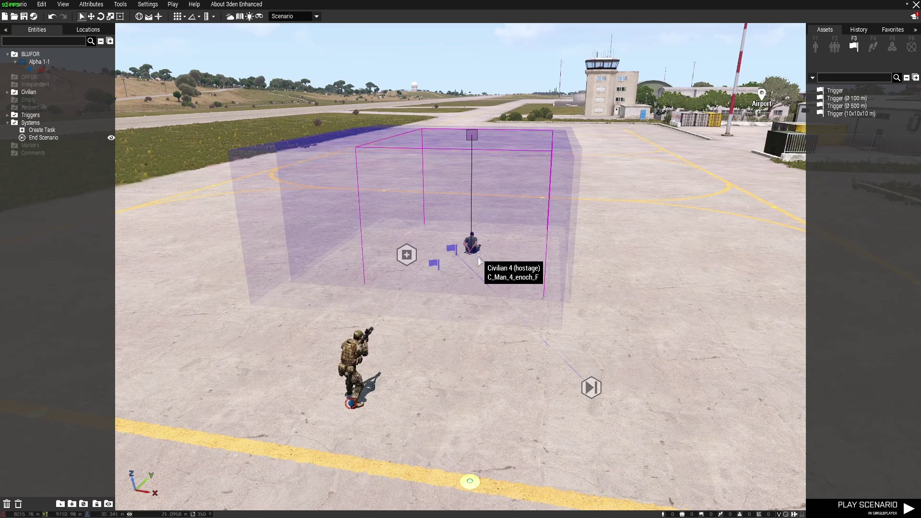
left_click_drag(472, 254, 478, 255)
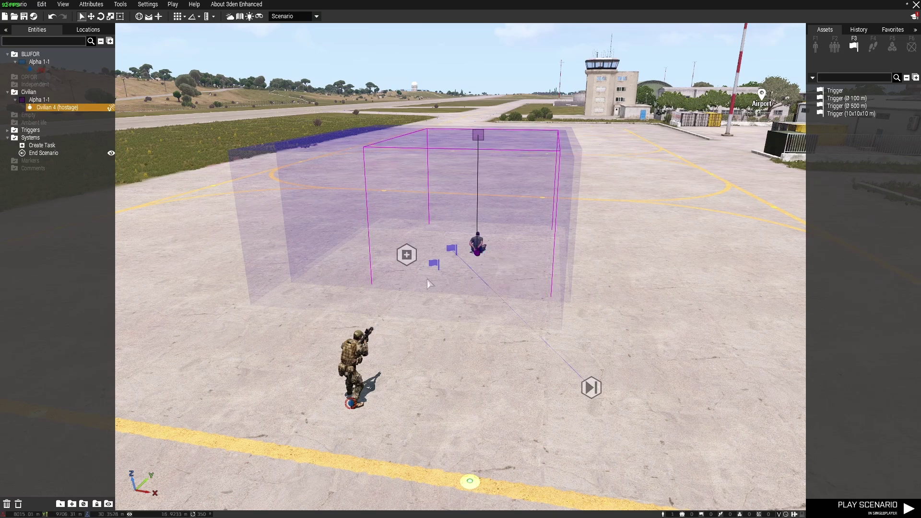
- Check the Rescue Captive task's owner, task ID, title, description, destination, state and task type in the Create Task module
double_click(406, 255)
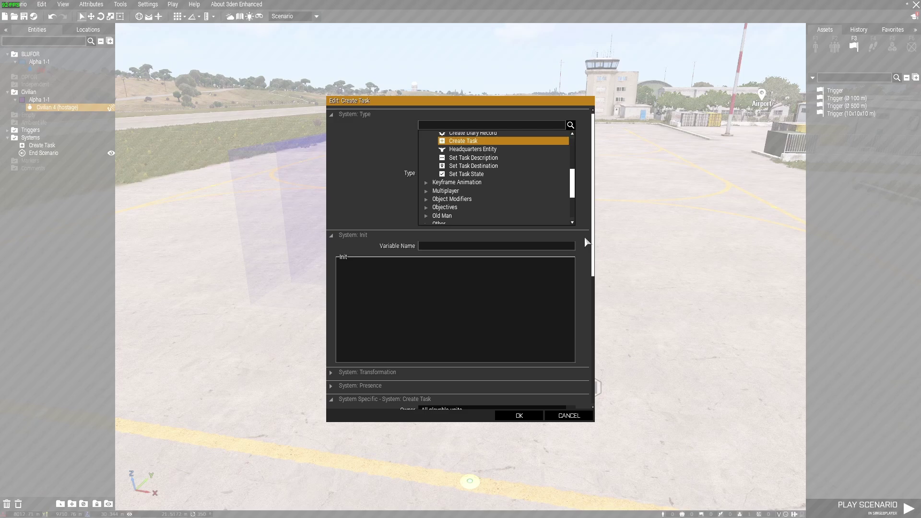
scroll(588, 242, "down", 5)
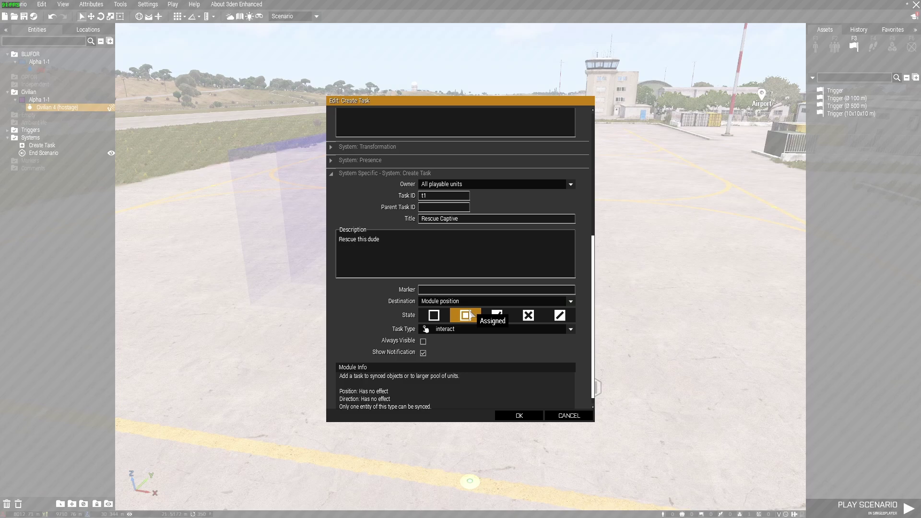
left_click(514, 416)
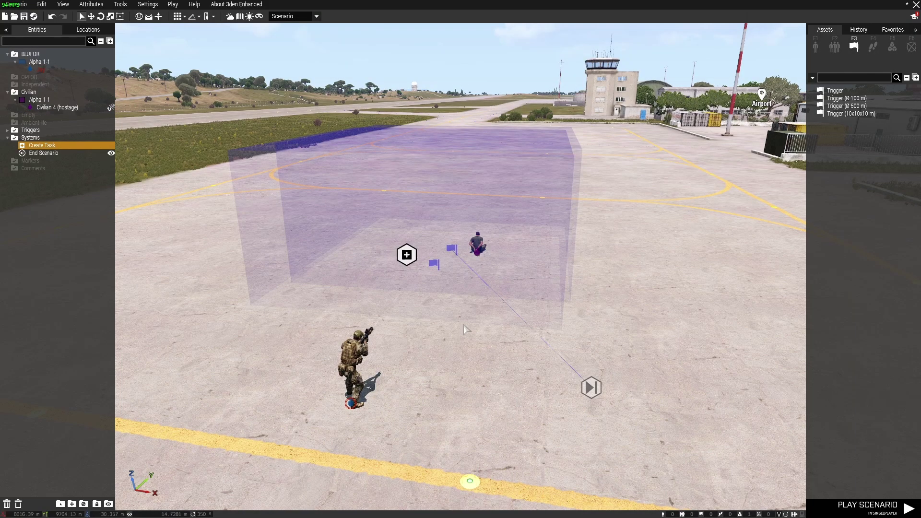
- Check the activation, expression and countdown timer settings of the Civilian trigger linked to the End Scenario module
left_click(436, 268)
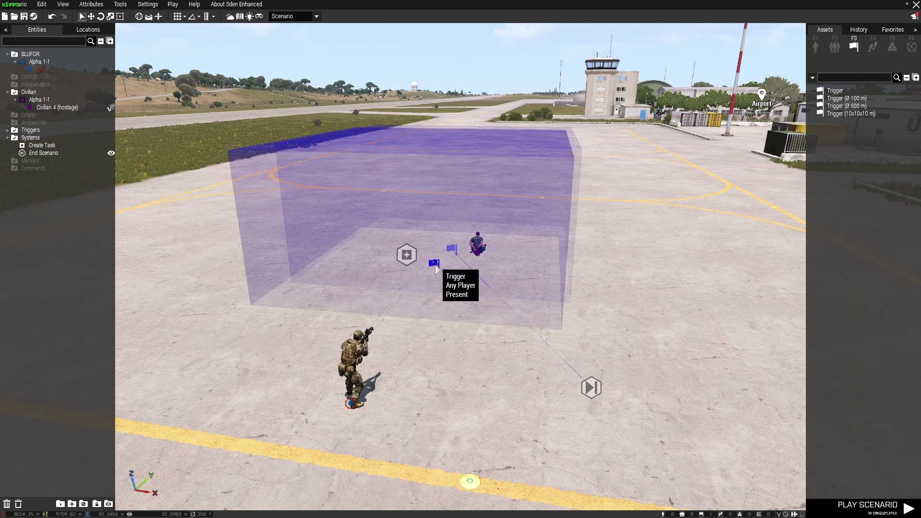
left_click(589, 385)
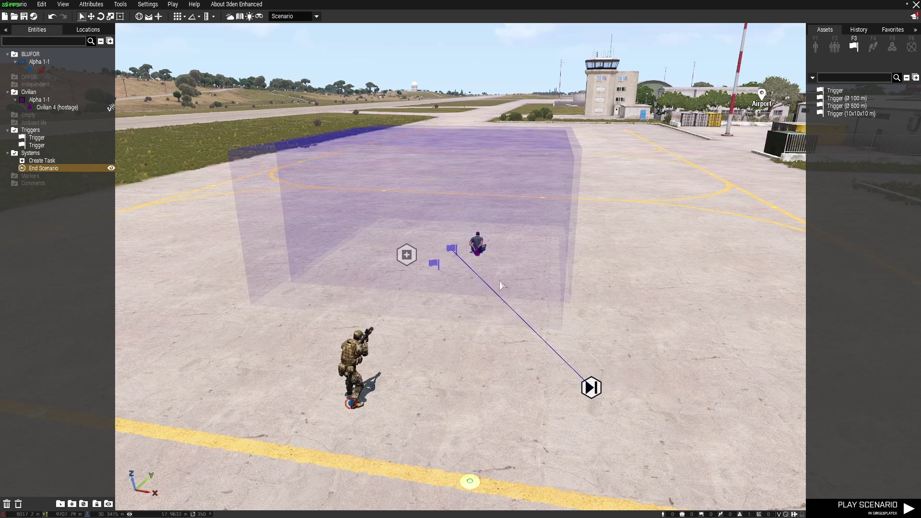
left_click(453, 250)
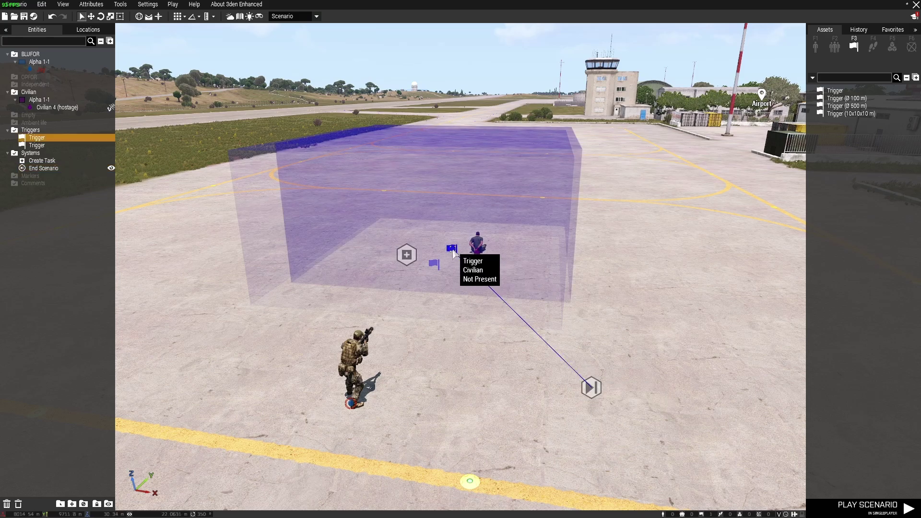
double_click(453, 251)
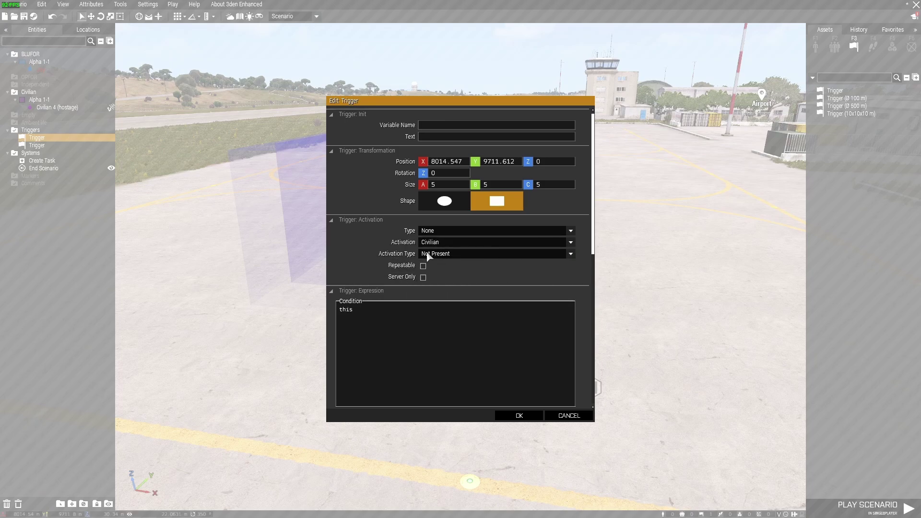
scroll(589, 294, "down", 8)
scroll(589, 293, "up", 8)
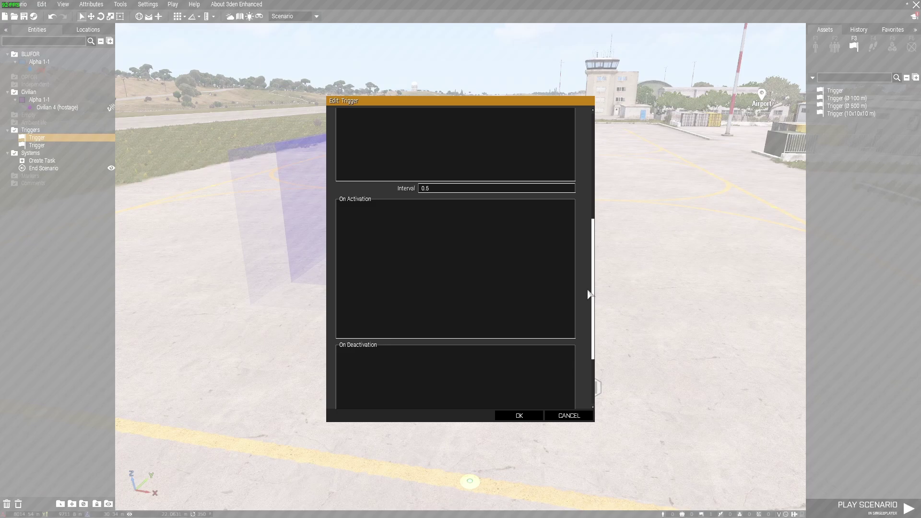
scroll(589, 294, "down", 10)
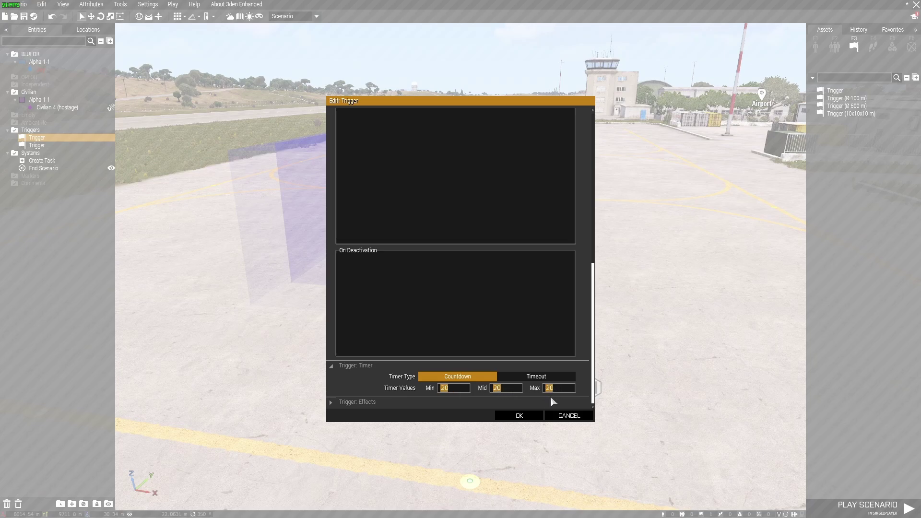
left_click(567, 415)
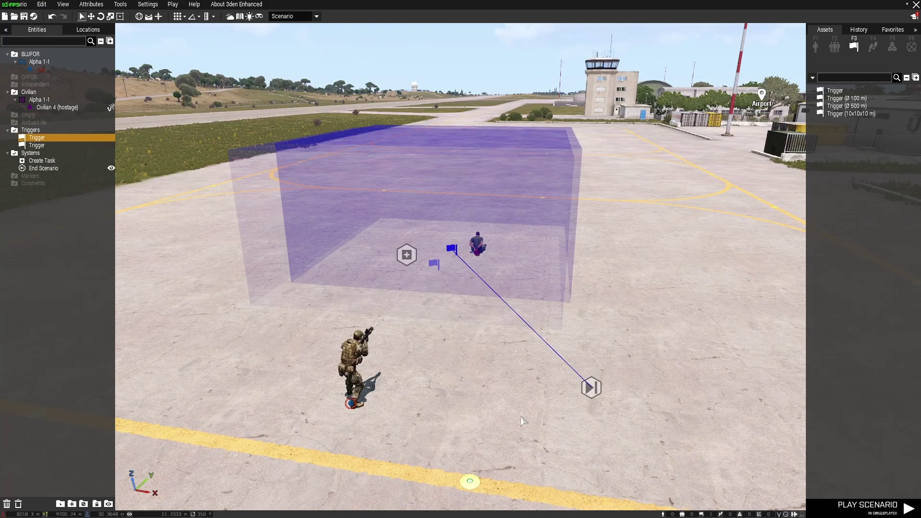
- Move the hostage civilian slightly closer to the flag of the trigger linked to the End Scenario module
key("w")
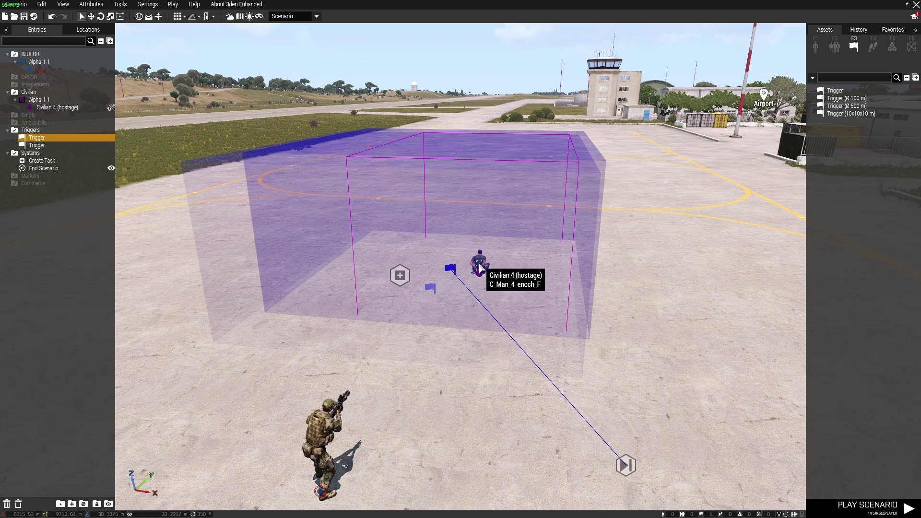
left_click_drag(479, 264, 475, 267)
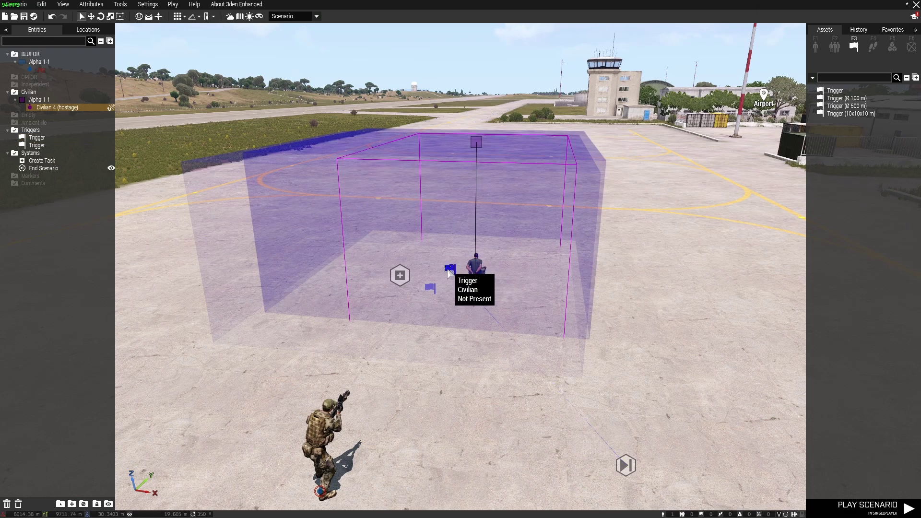
left_click(451, 269)
left_click(452, 271)
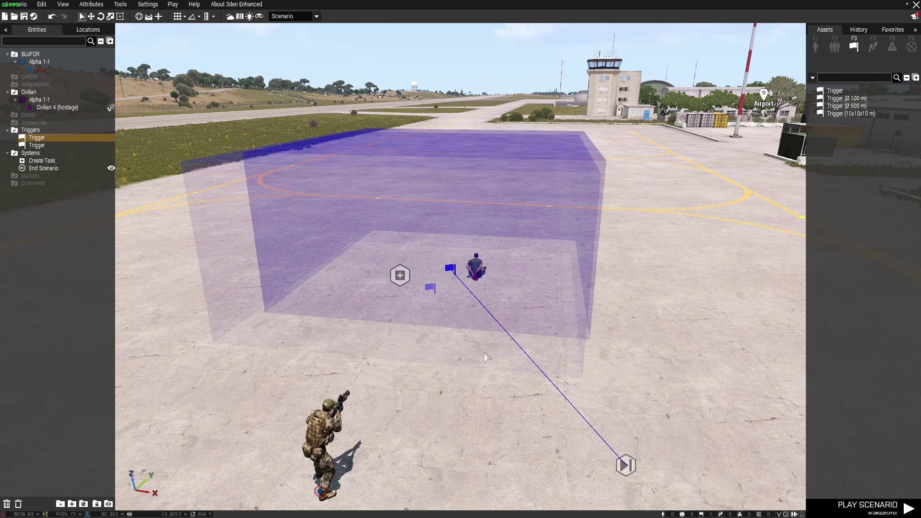
scroll(510, 402, "down", 2)
left_click(582, 373)
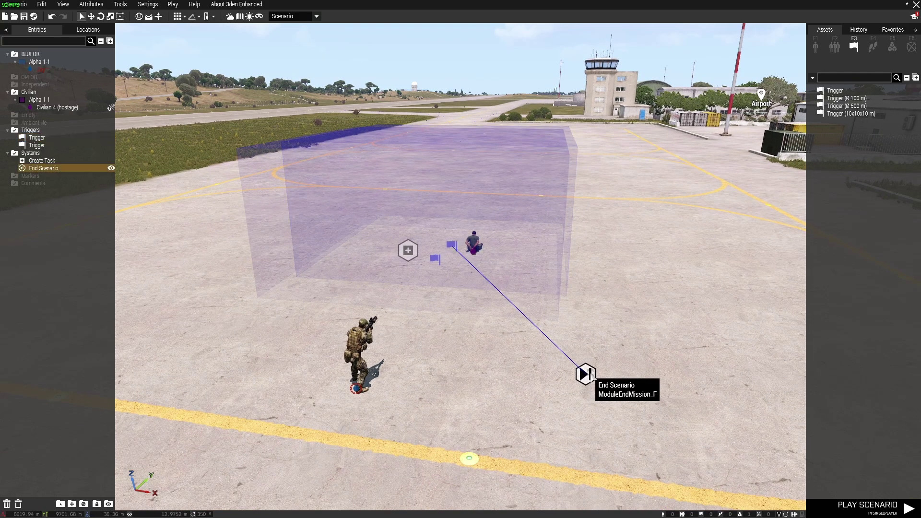
scroll(472, 364, "up", 2)
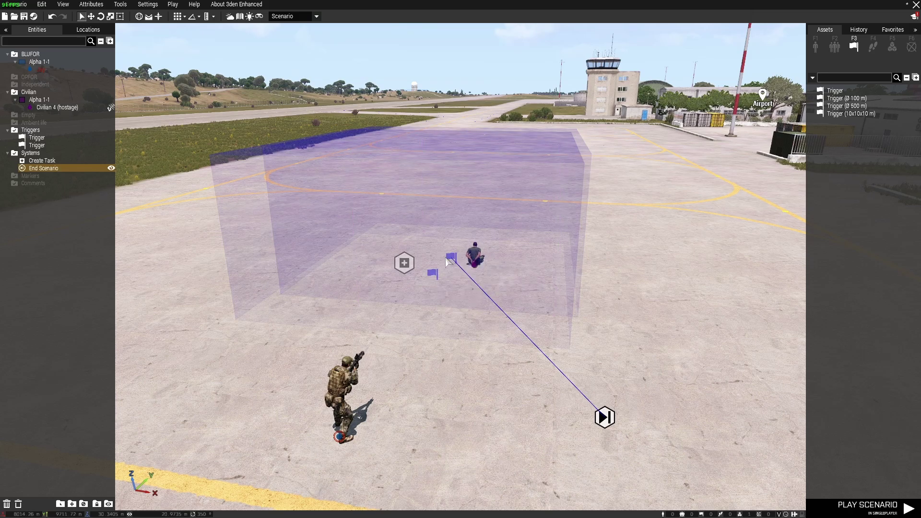
- Check the hostage civilian's variable name and the On Activation code that uses it in the Any Player trigger
double_click(474, 264)
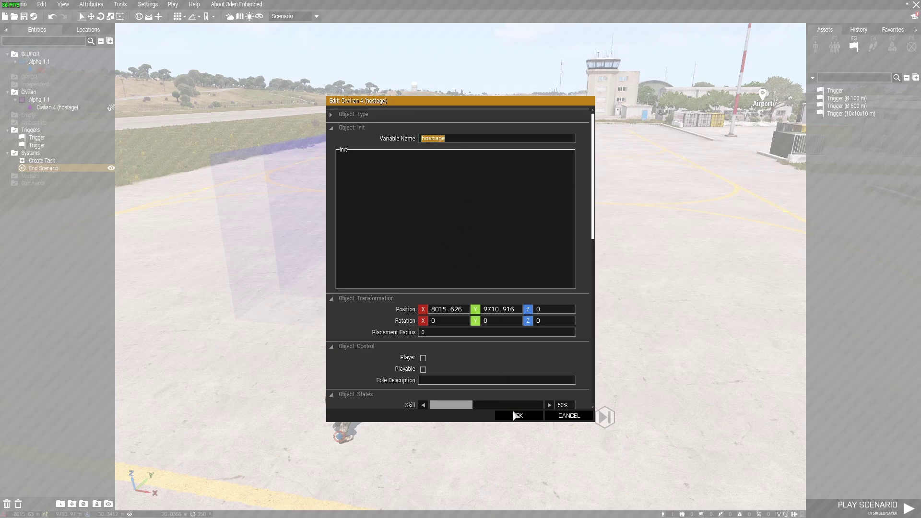
left_click(515, 413)
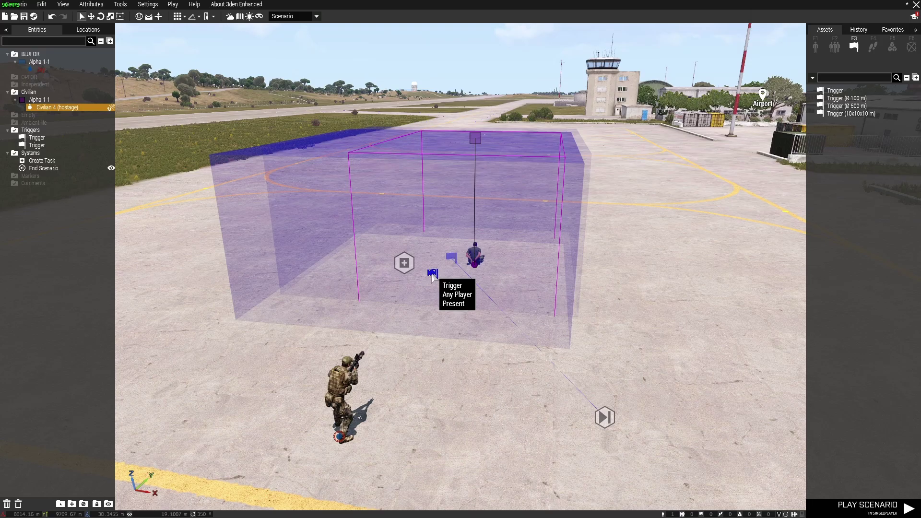
double_click(432, 274)
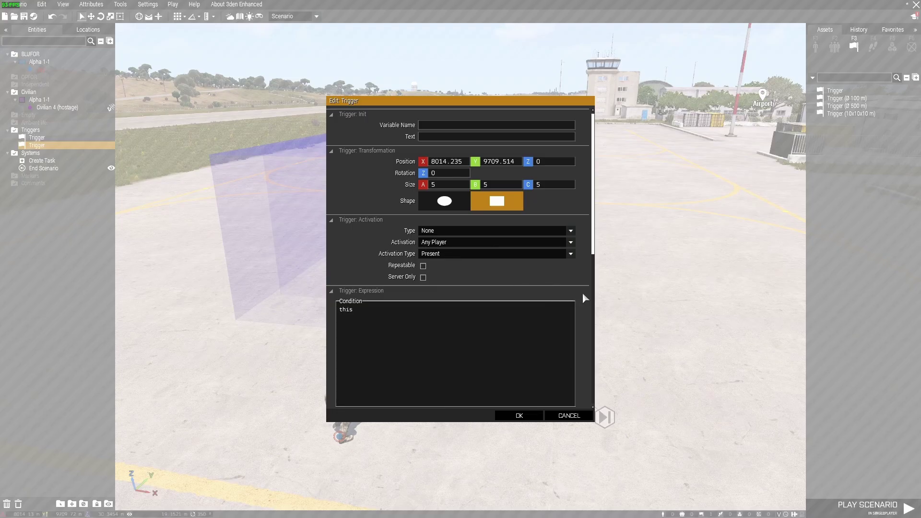
scroll(585, 299, "down", 8)
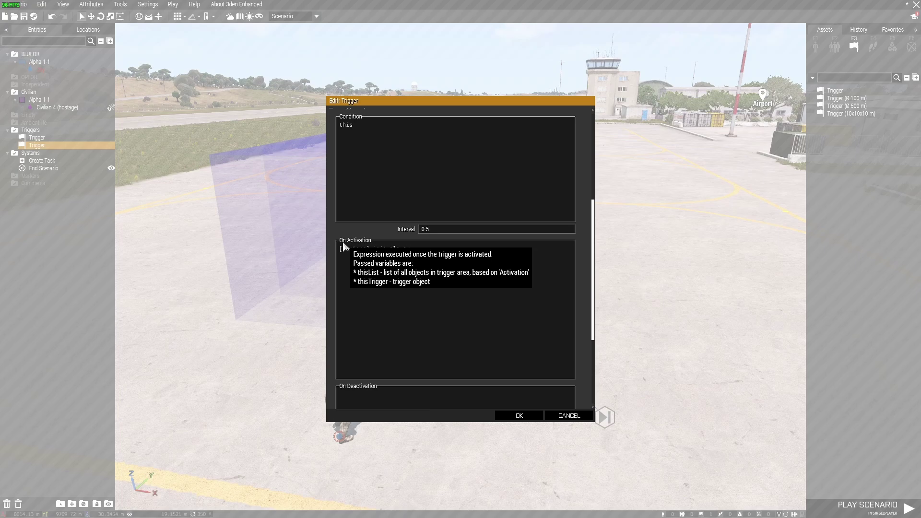
left_click_drag(343, 249, 381, 259)
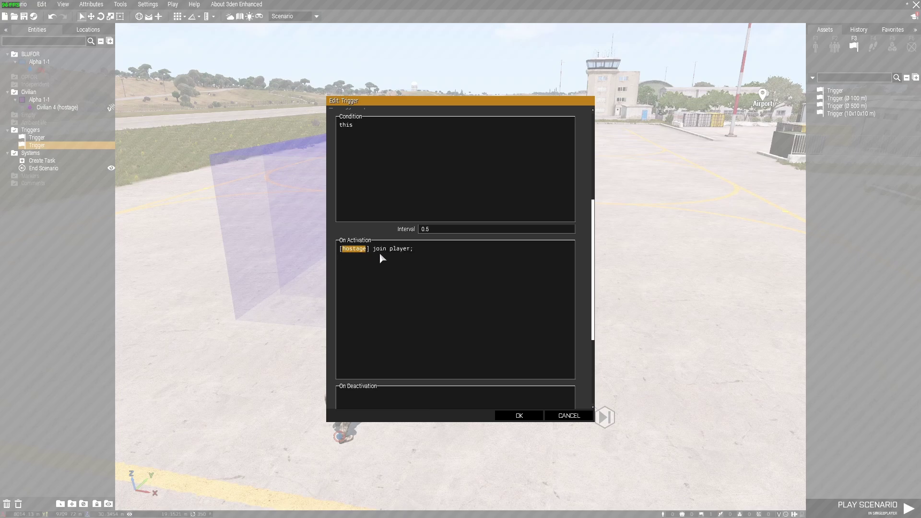
left_click(419, 249)
left_click(520, 415)
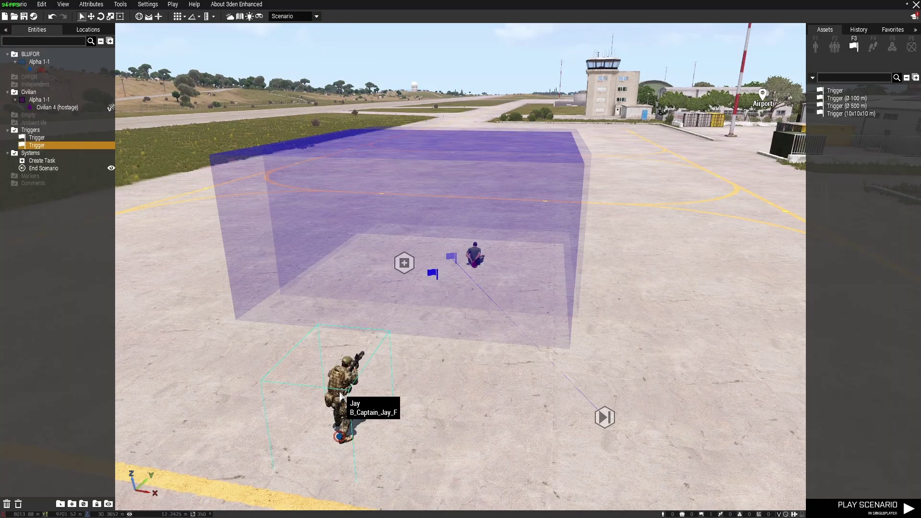
- Move the player soldier closer to the two trigger areas, keeping him just outside their near edge
left_click_drag(353, 405, 361, 358)
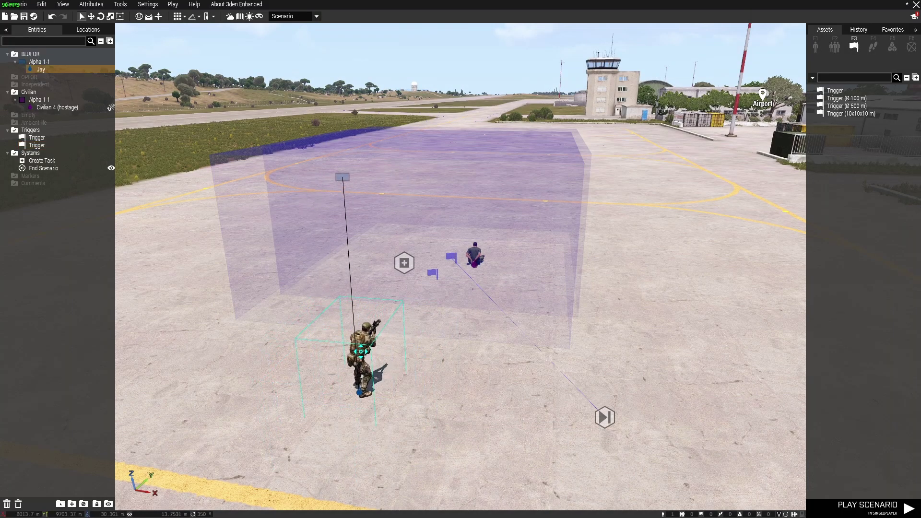
left_click(431, 276)
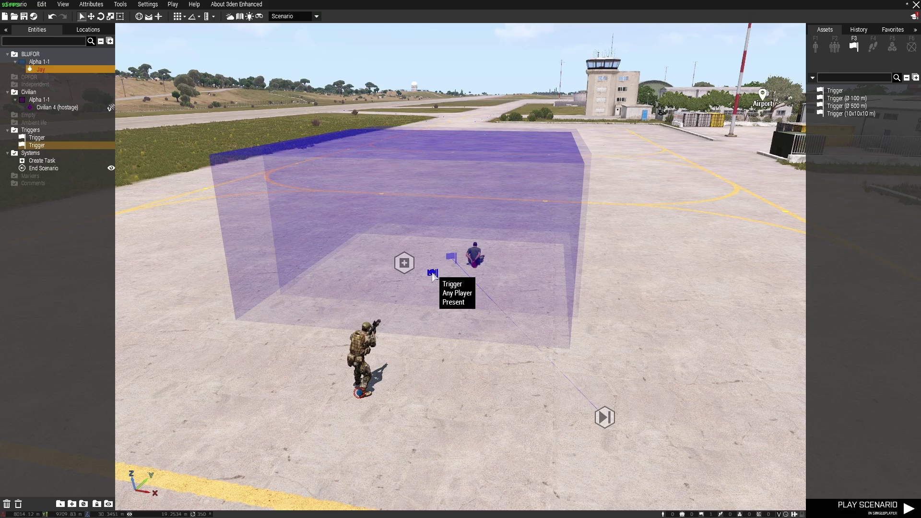
left_click(476, 260)
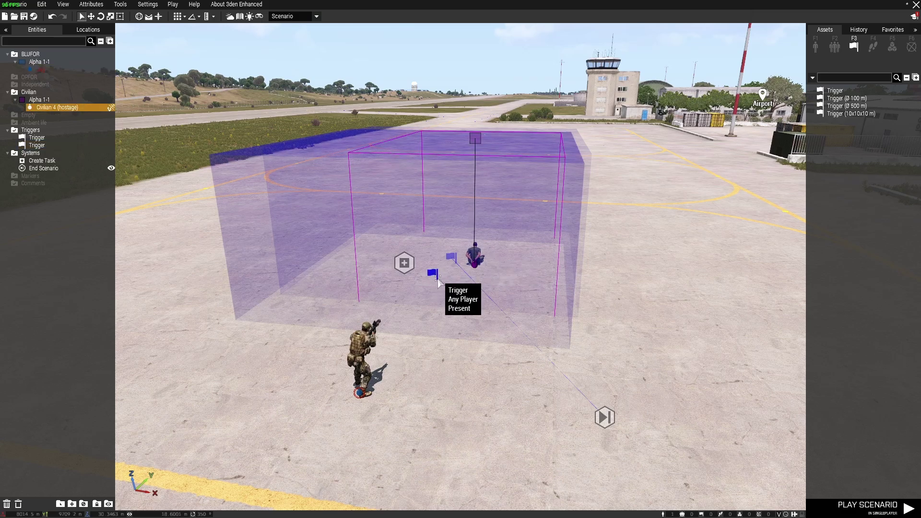
left_click(358, 361)
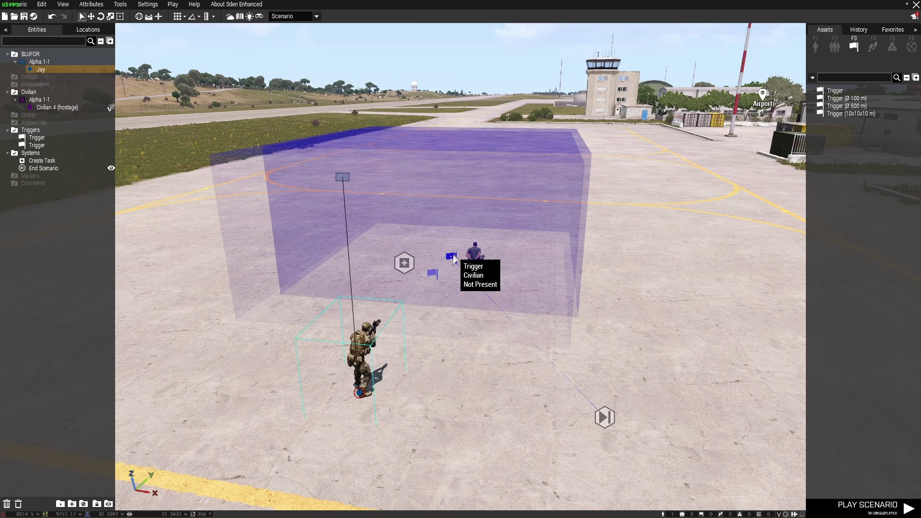
- Check the activation settings of the Civilian Not Present trigger and its sync link to the End Scenario module
left_click(458, 259)
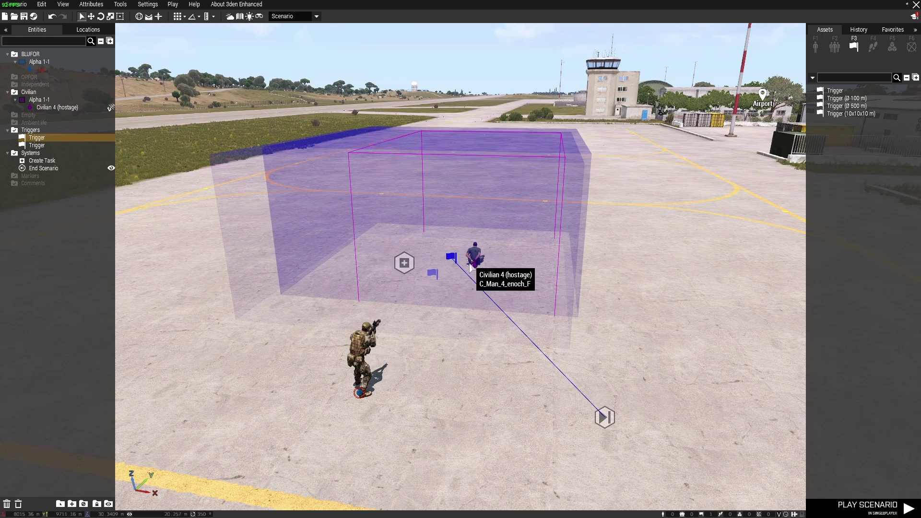
double_click(452, 258)
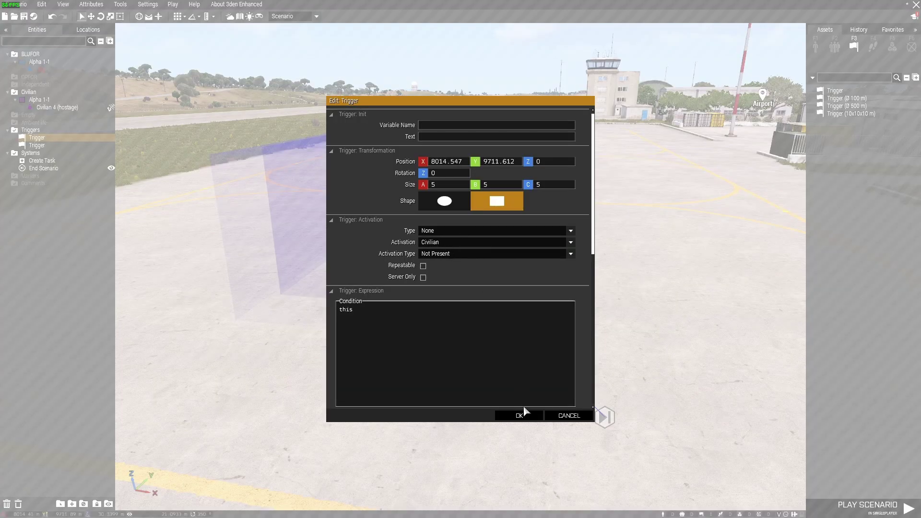
left_click(519, 416)
left_click(604, 417)
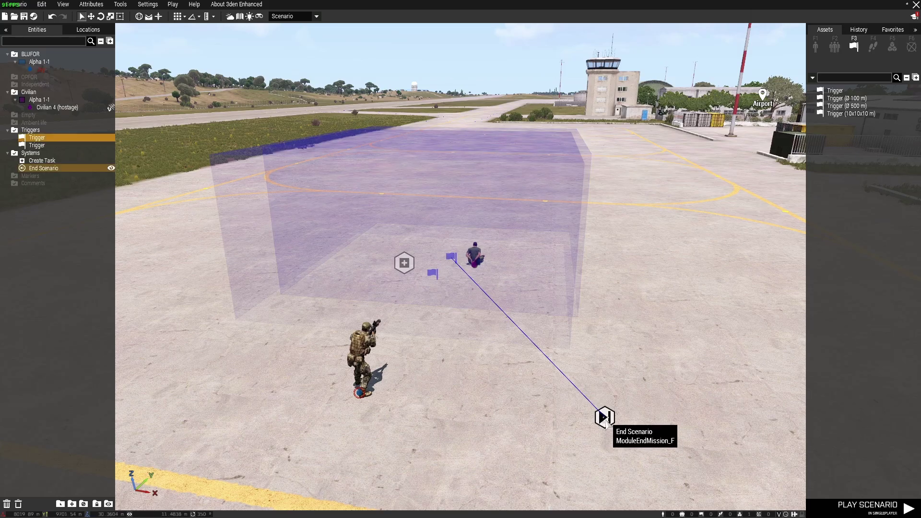
key("s")
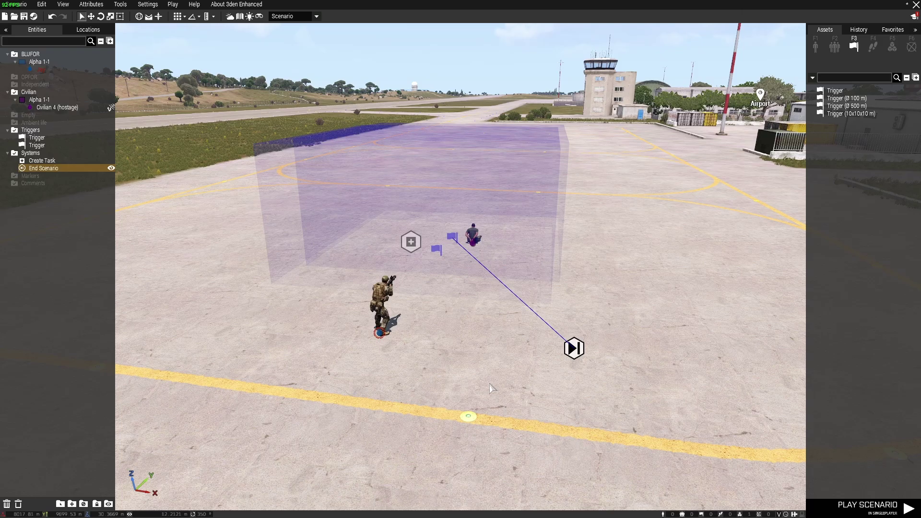
- Play the scenario and review the assigned Rescue Captive task in the task overview
key("ctrl+p")
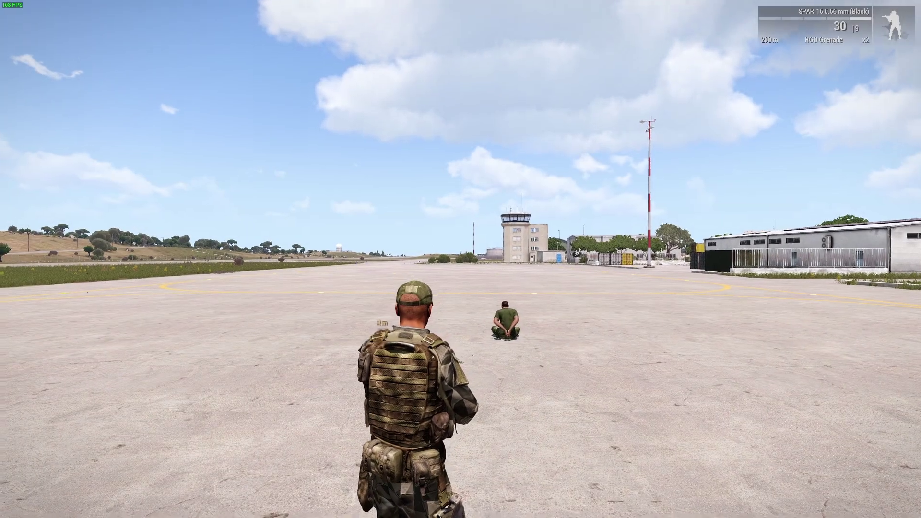
key("j")
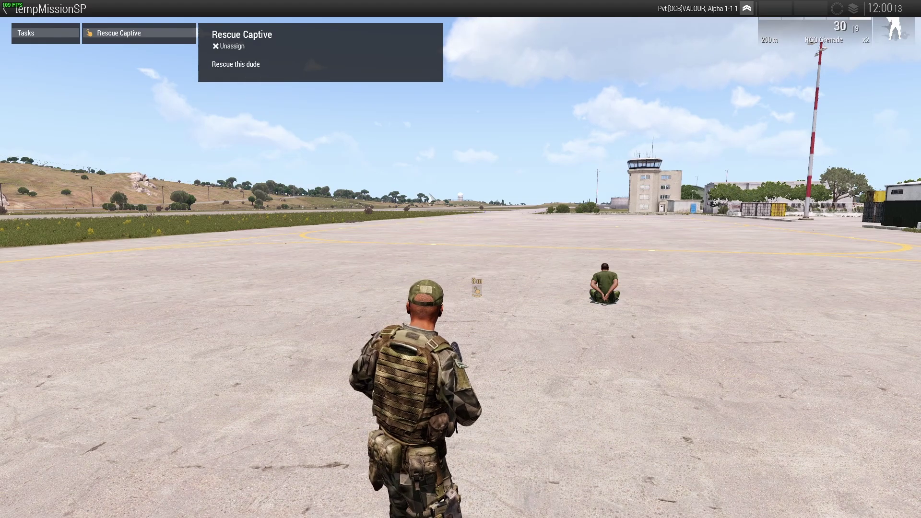
key("j")
- Walk to the hostage, untie him and lead him out of the trigger area to test the rescue task
key("w")
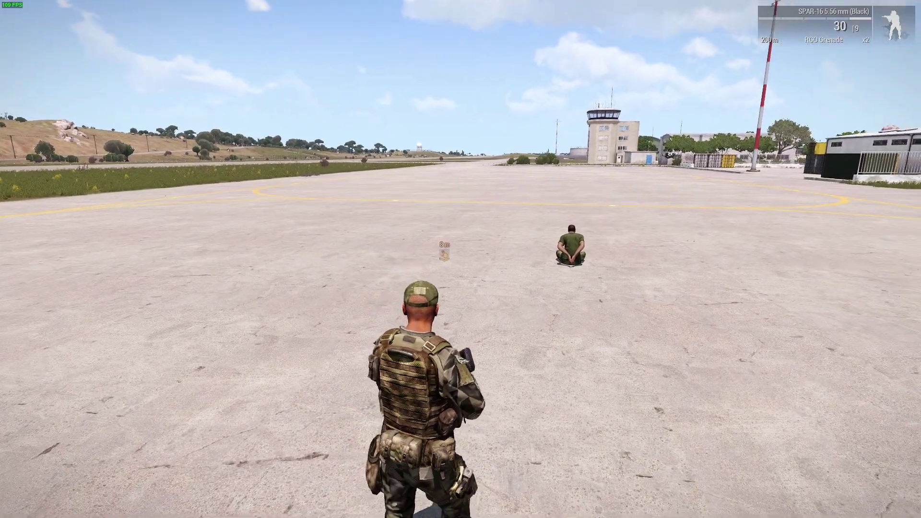
key("w")
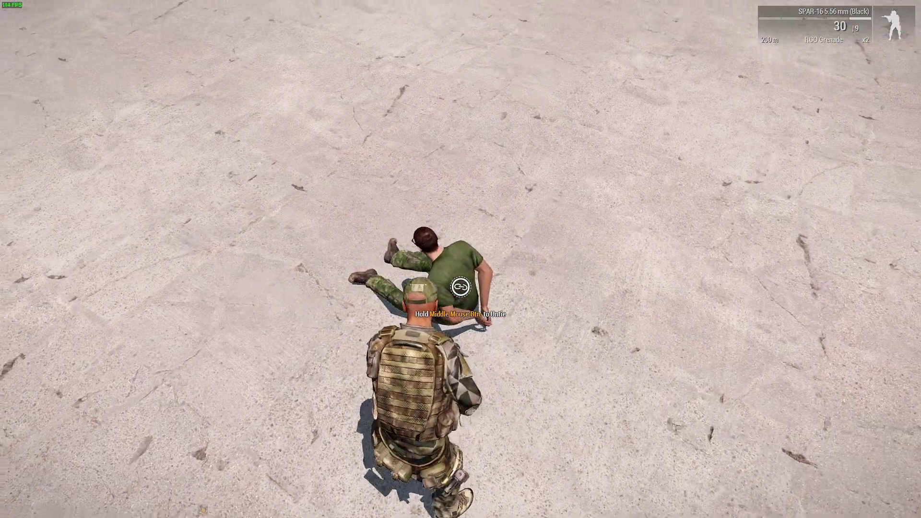
middle_click(461, 287)
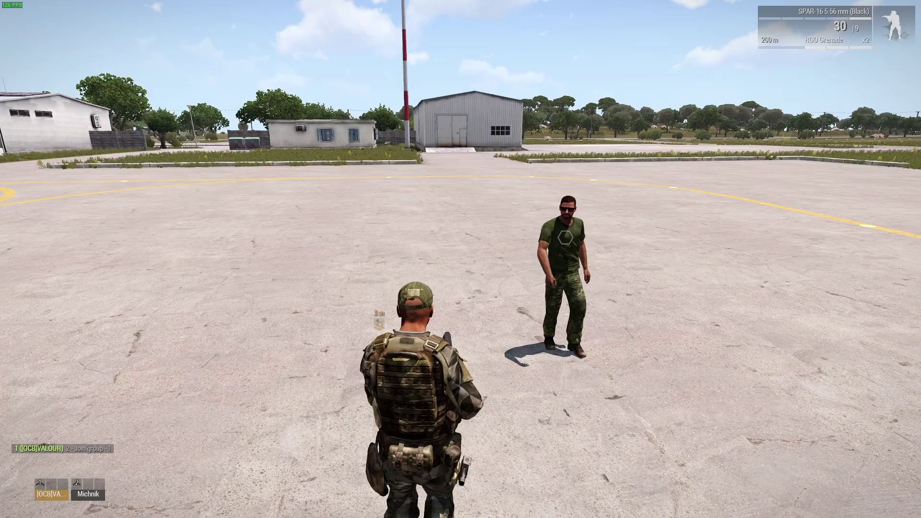
key("shift+t")
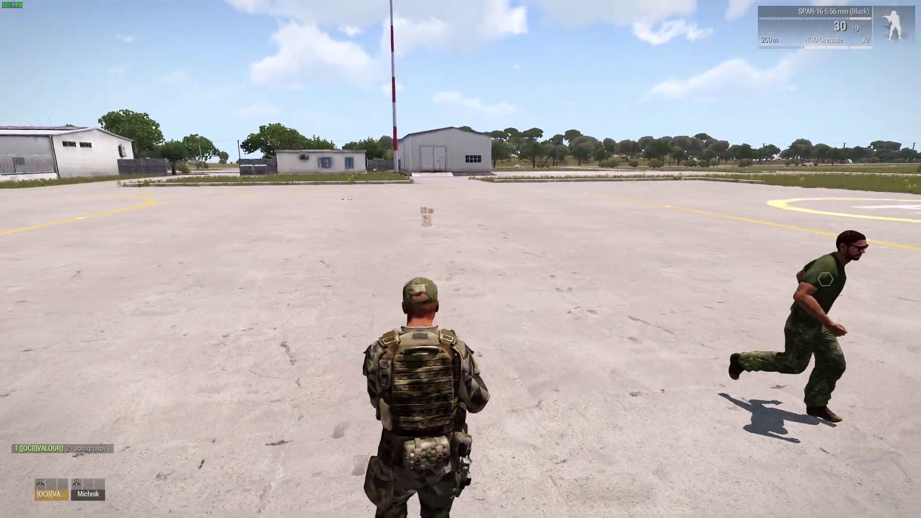
key("w")
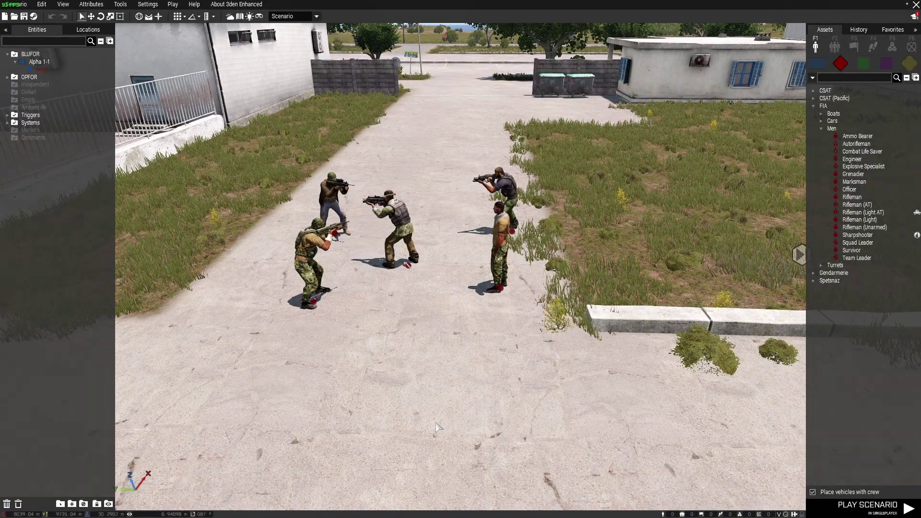
- Shift the OPFOR Team Leader (jon) slightly within his group on the paved path
key("d")
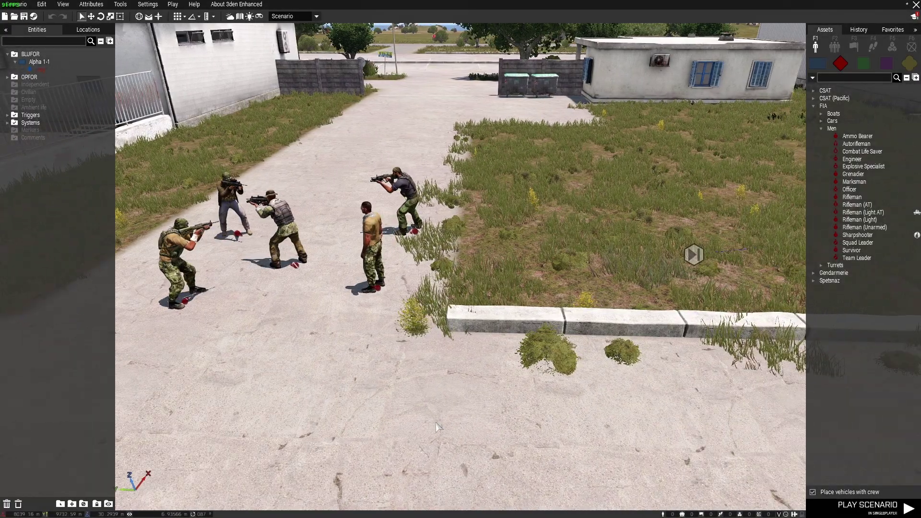
left_click(690, 256)
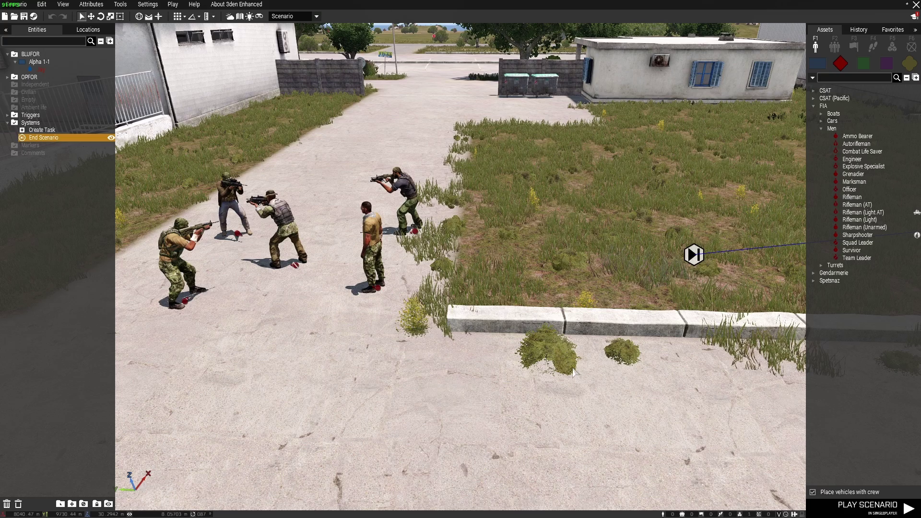
key("a")
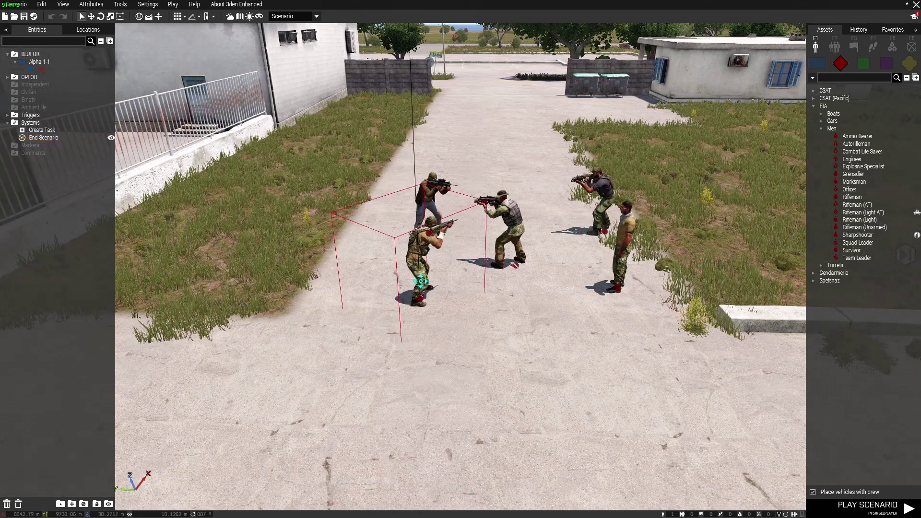
left_click_drag(519, 234, 522, 243)
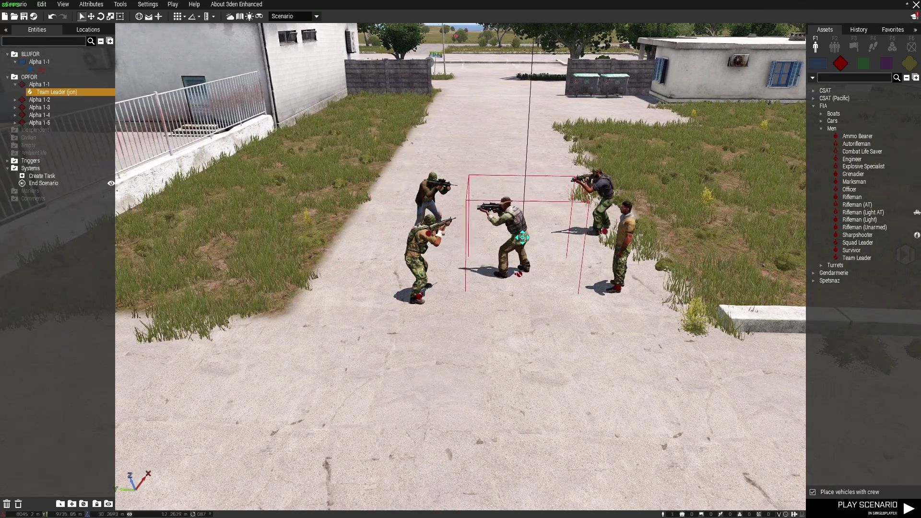
key("d")
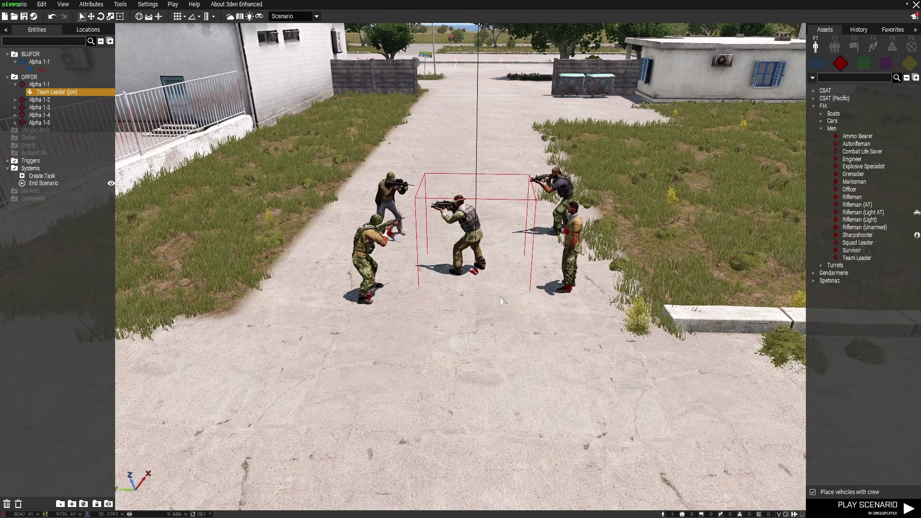
right_click_drag(500, 302, 502, 286)
key("w")
key("z")
key("q")
key("s")
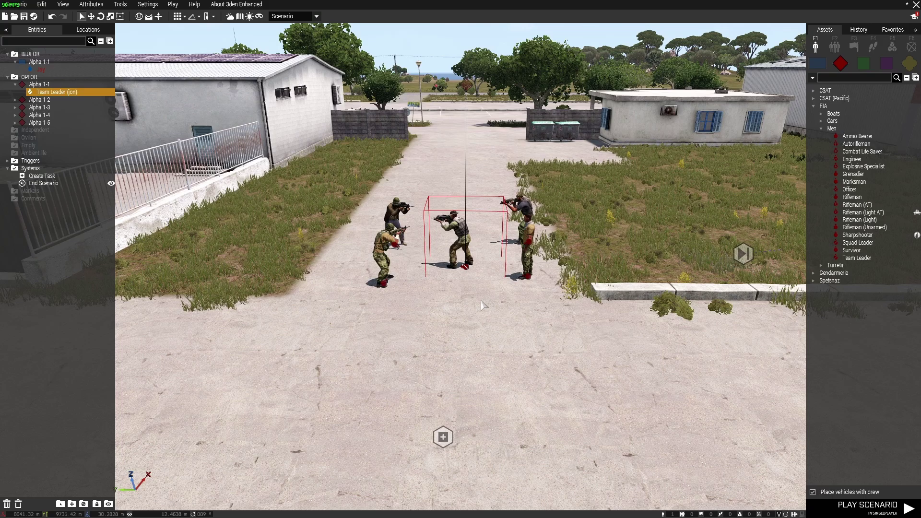
- Move the End Scenario module from the grass onto the concrete in front of the kerb
key("d")
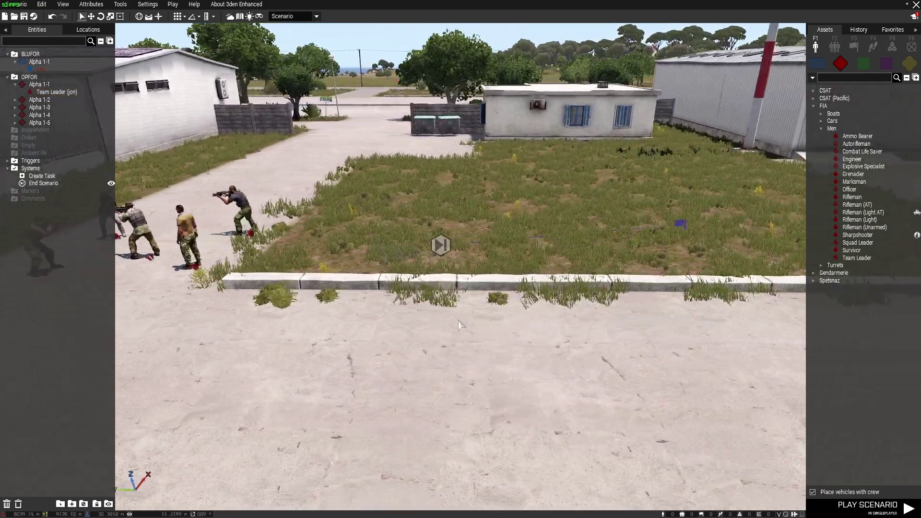
key("a")
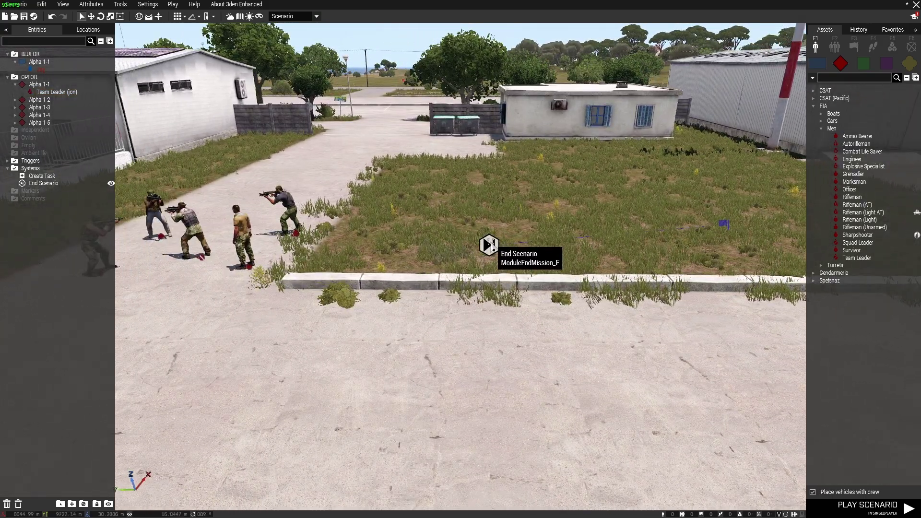
left_click_drag(489, 244, 476, 334)
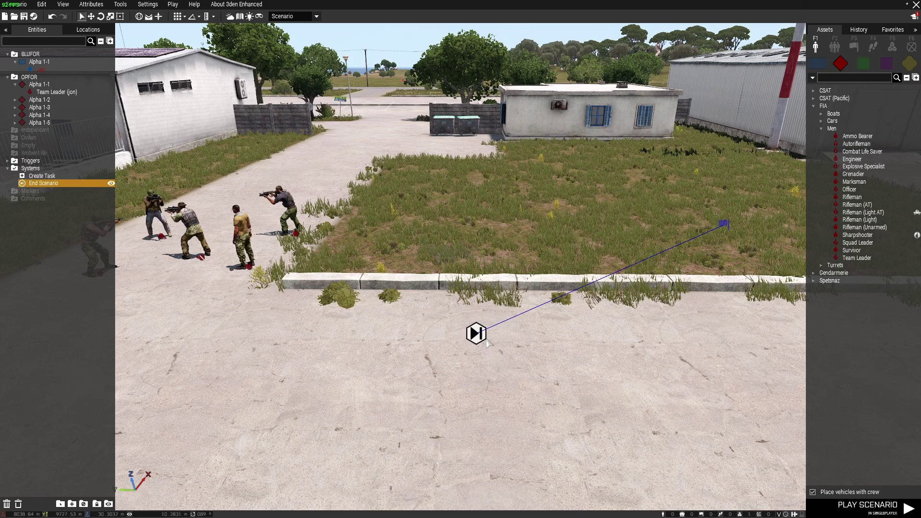
- Move the trigger synced to the End Scenario module from the grass onto the concrete right beside that module
key("d")
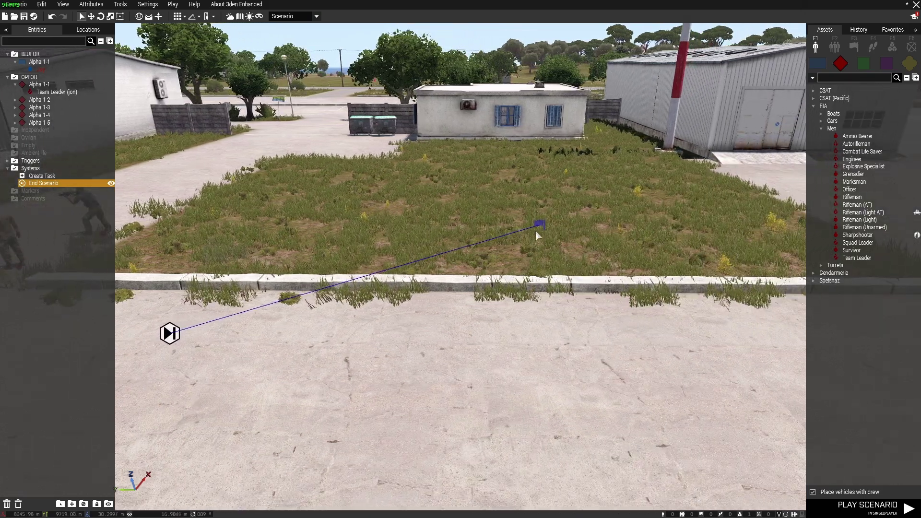
key("a")
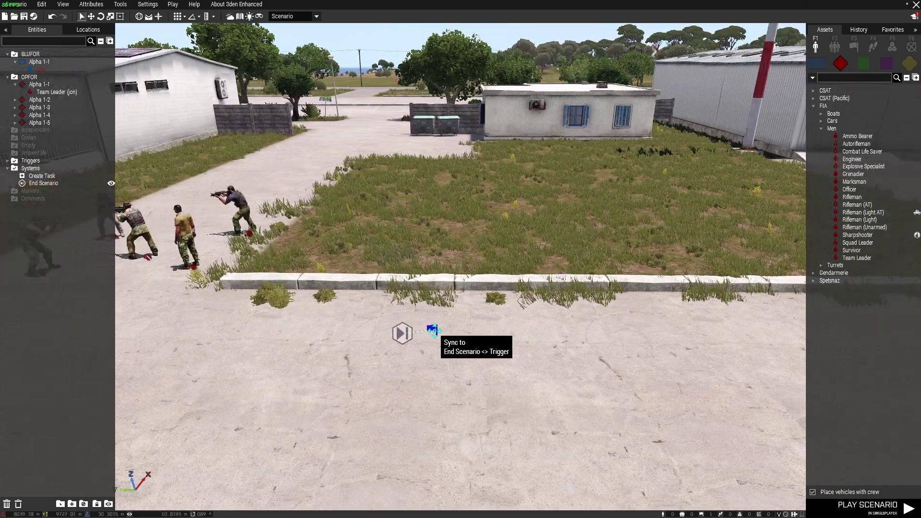
left_click_drag(434, 330, 470, 330)
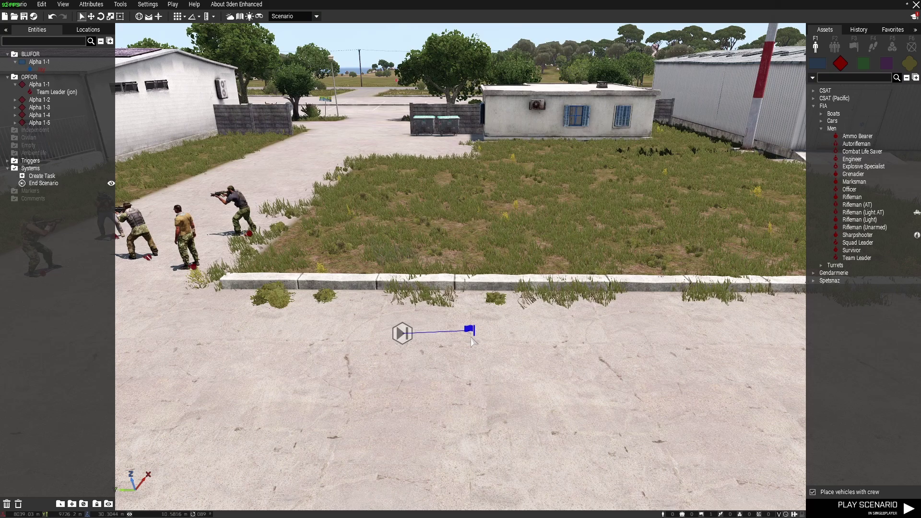
left_click(469, 338)
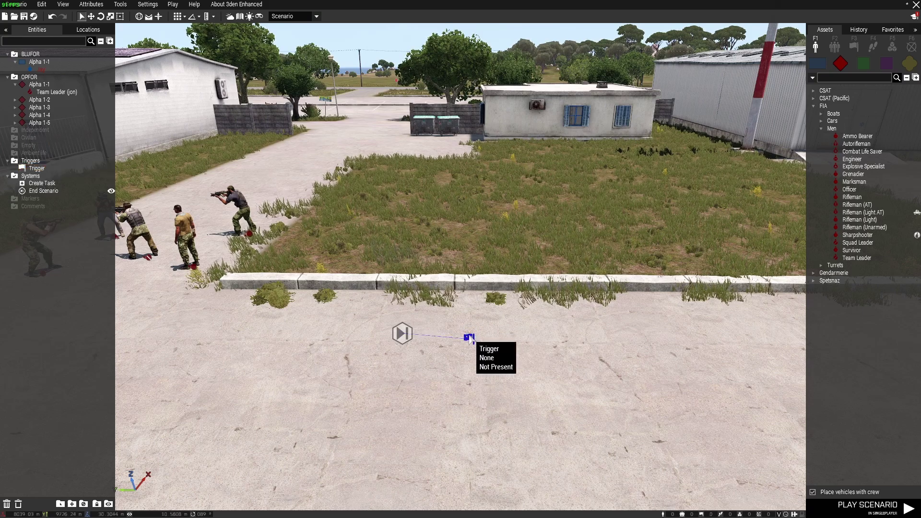
- Review the condition and timer settings of the trigger synced to the End Scenario module
double_click(469, 336)
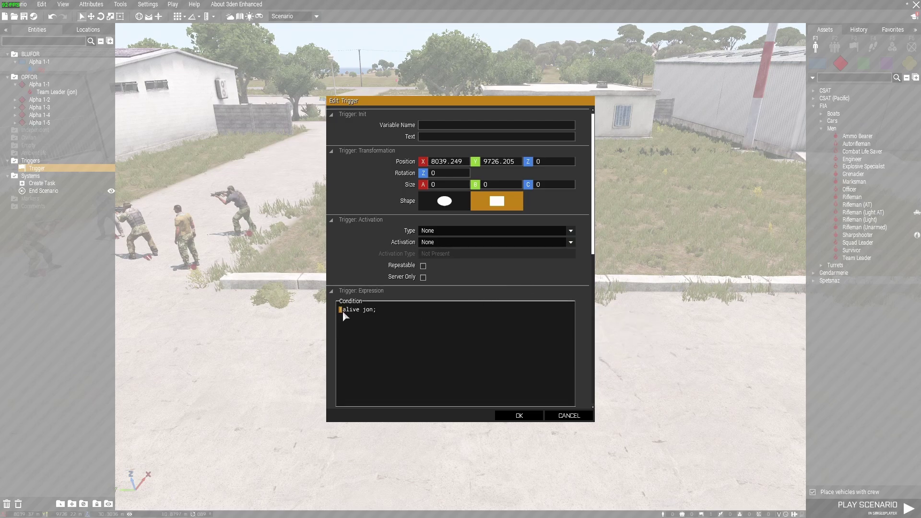
left_click(374, 310)
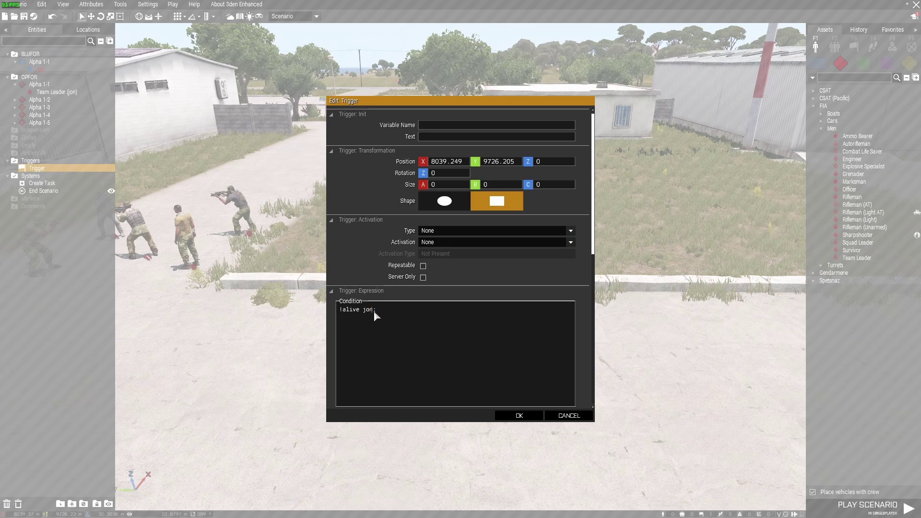
left_click(519, 416)
right_click(473, 333)
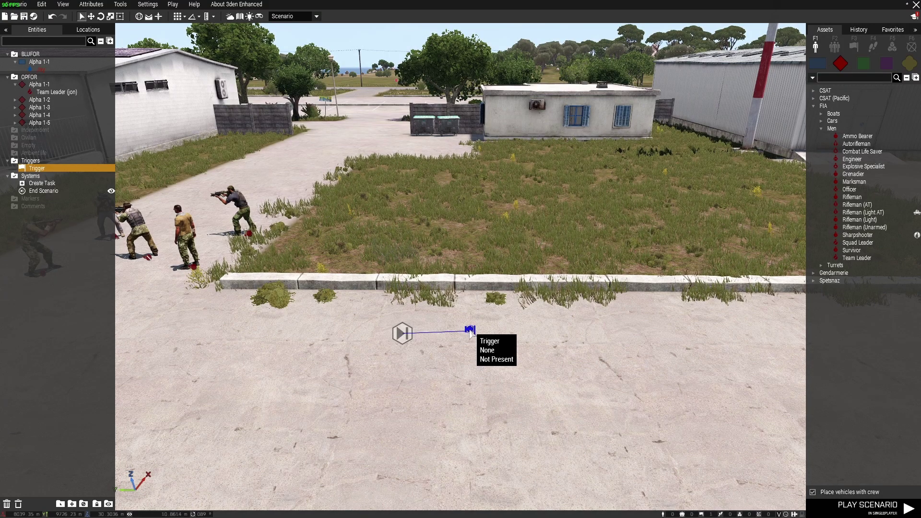
left_click(486, 361)
scroll(579, 321, "down", 10)
scroll(579, 327, "down", 2)
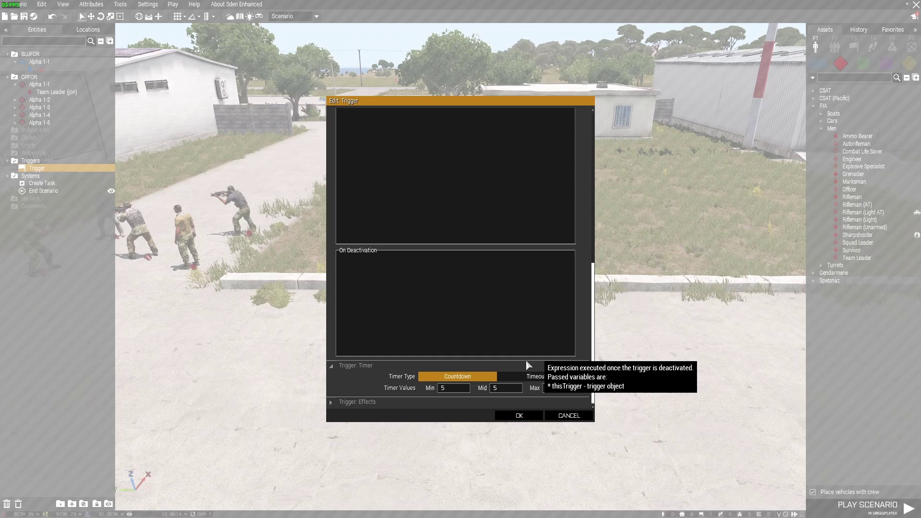
left_click(527, 416)
- Check the variable name of the OPFOR Team Leader in the group on the paved path
key("a")
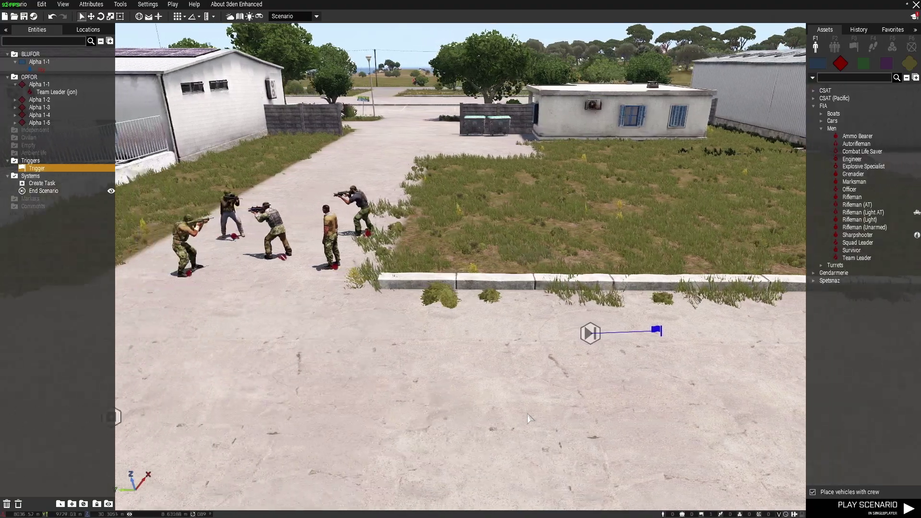
key("w")
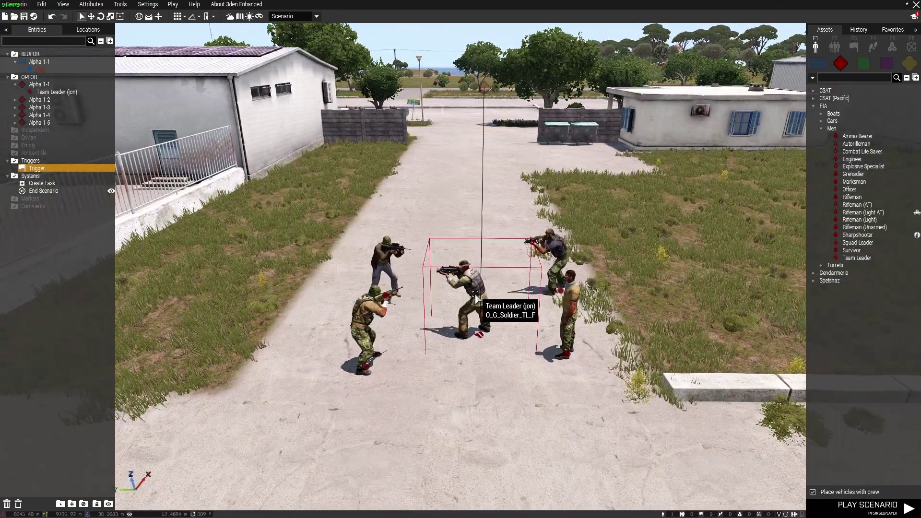
double_click(475, 297)
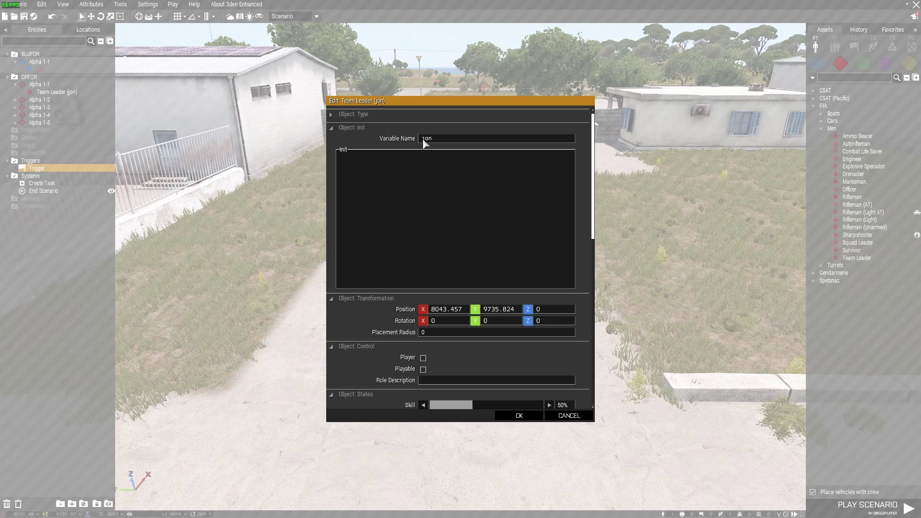
left_click(518, 415)
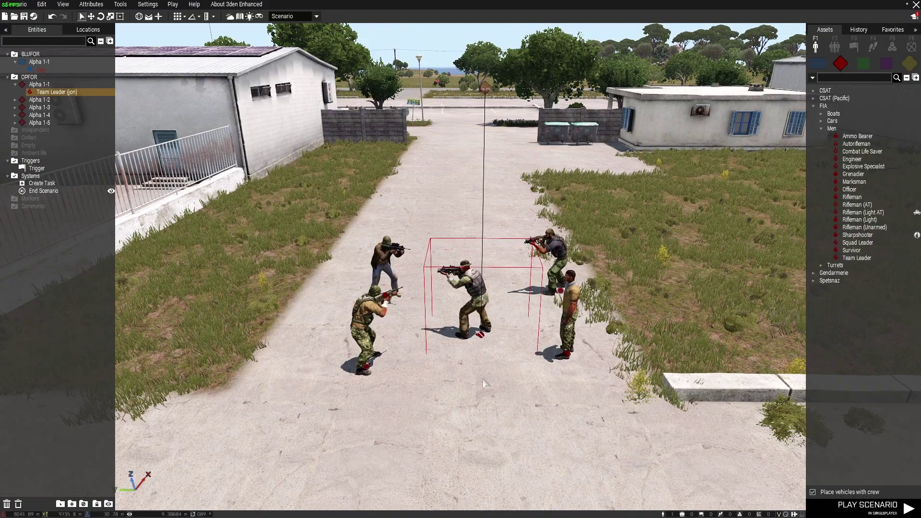
- Check the trigger linked to the End Scenario module, and review the Create Task module's title, description and task type
scroll(484, 382, "down", 5)
key("d")
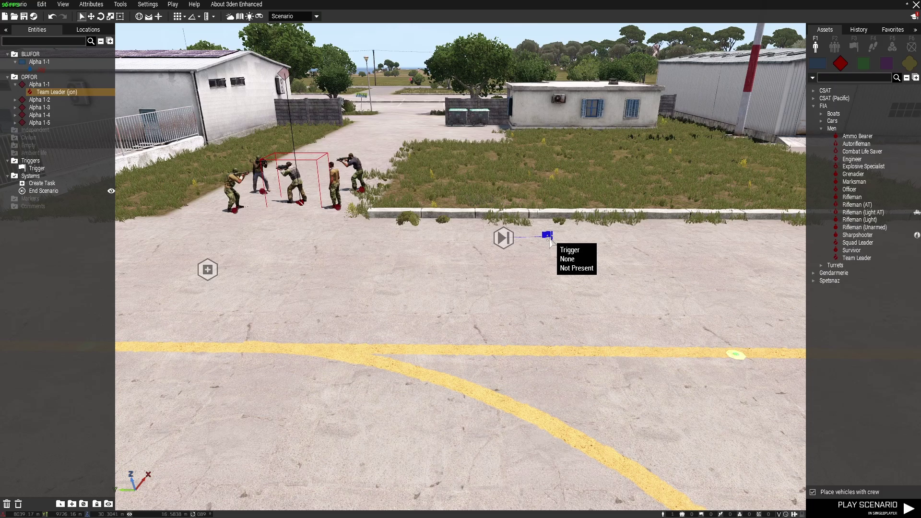
left_click(548, 236)
left_click(502, 238)
key("a")
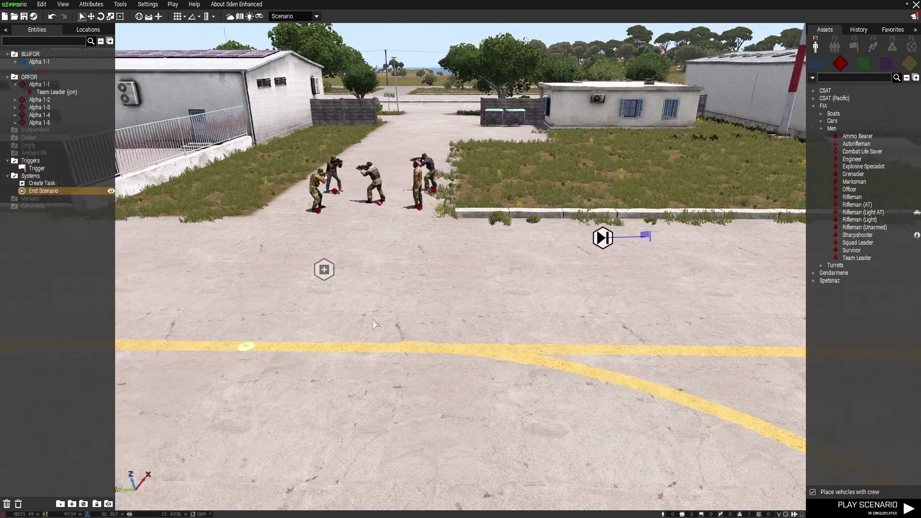
left_click(378, 270)
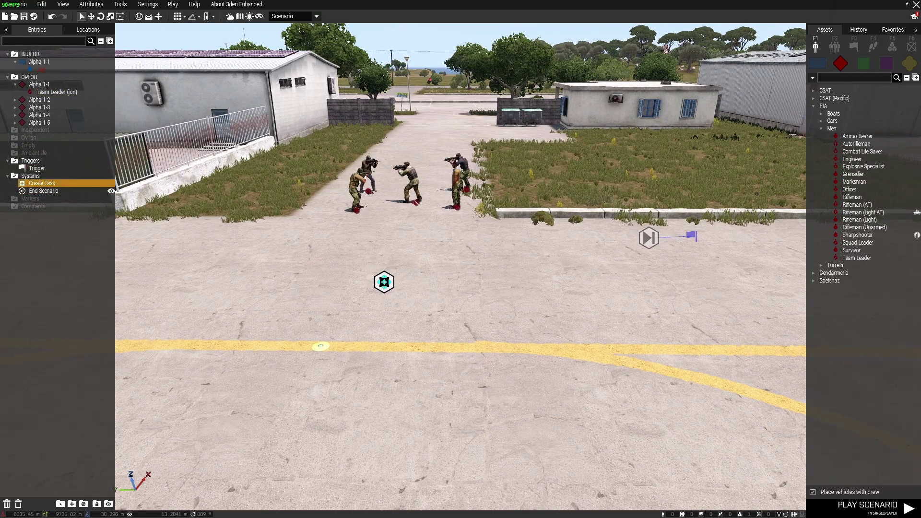
double_click(378, 270)
left_click_drag(344, 235, 433, 235)
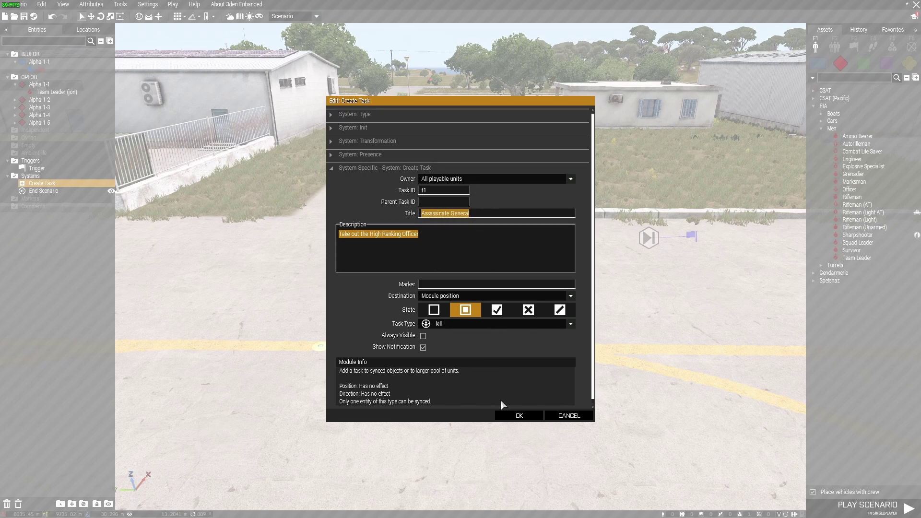
left_click(521, 417)
- Move the Create Task module from the concrete onto the grass beside the OPFOR group
scroll(523, 416, "down", 3)
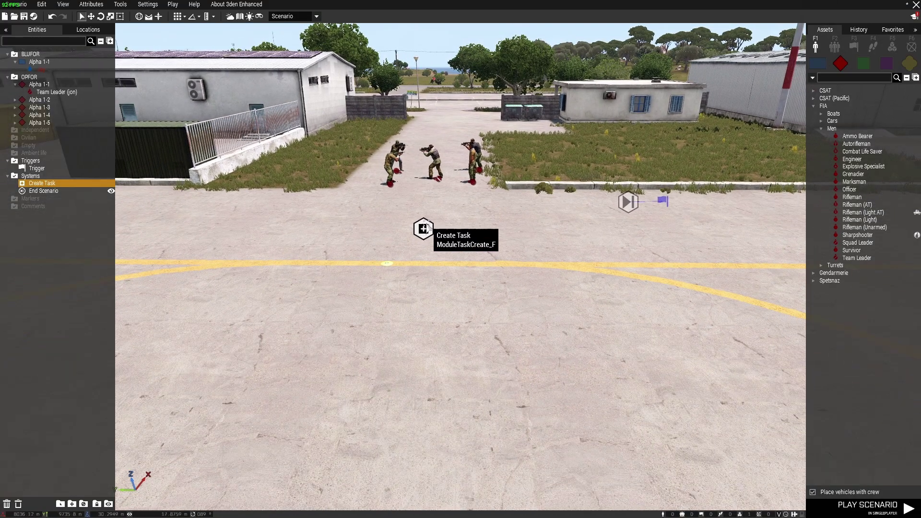
left_click_drag(428, 223, 441, 199)
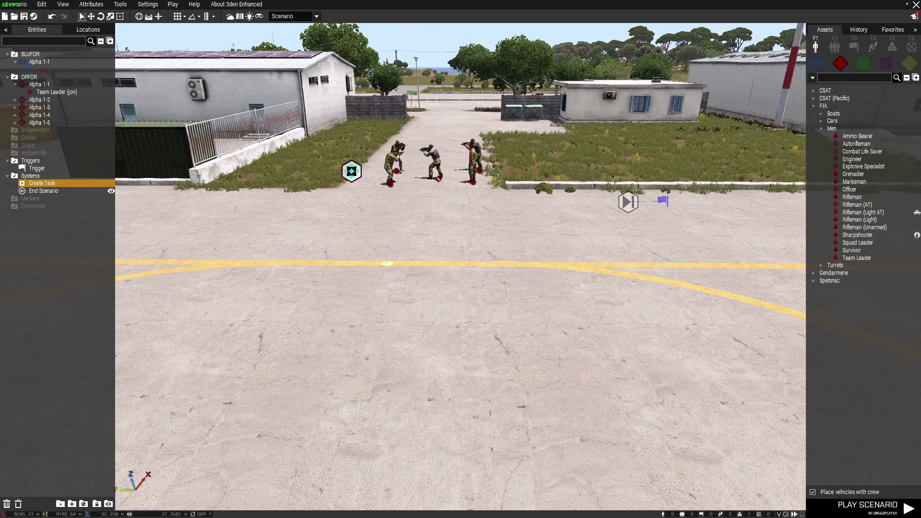
- Check the player unit on the runway, then play the scenario and shoot the target through the scope to test the kill task
scroll(419, 266, "down", 8)
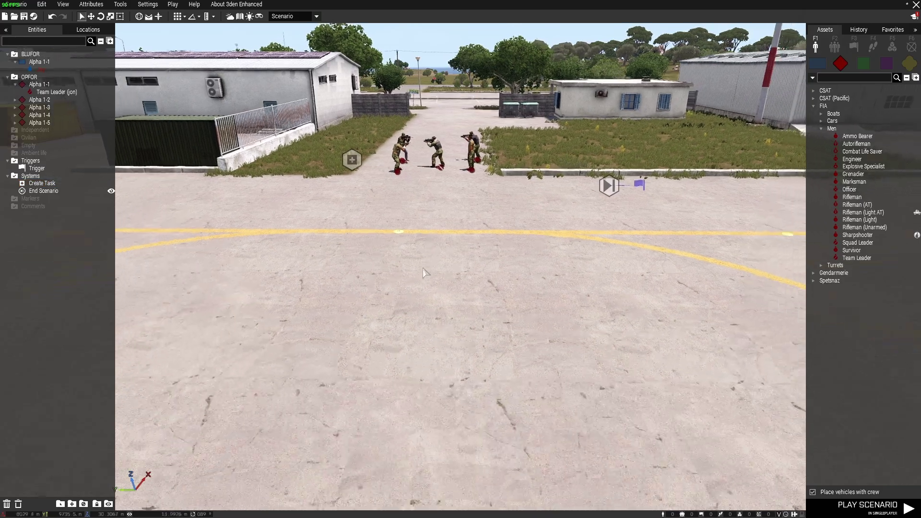
key("s")
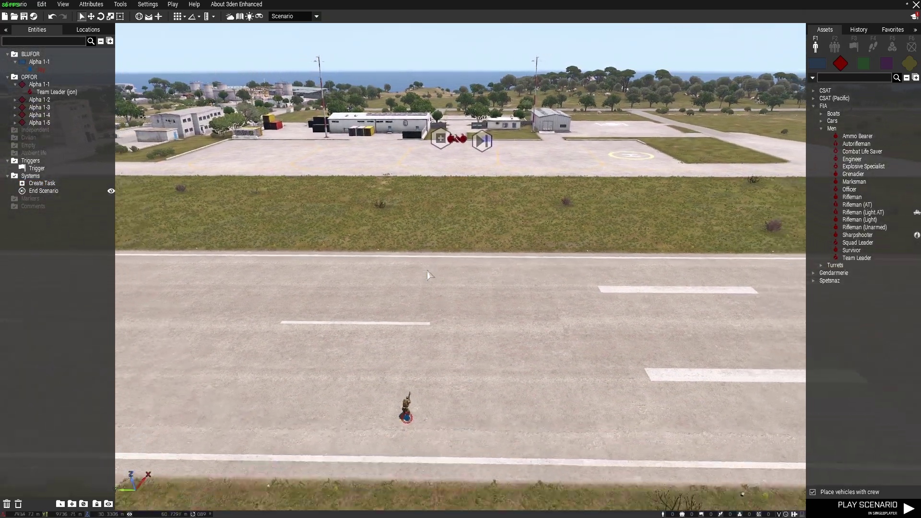
key("w")
key("z")
scroll(426, 270, "up", 5)
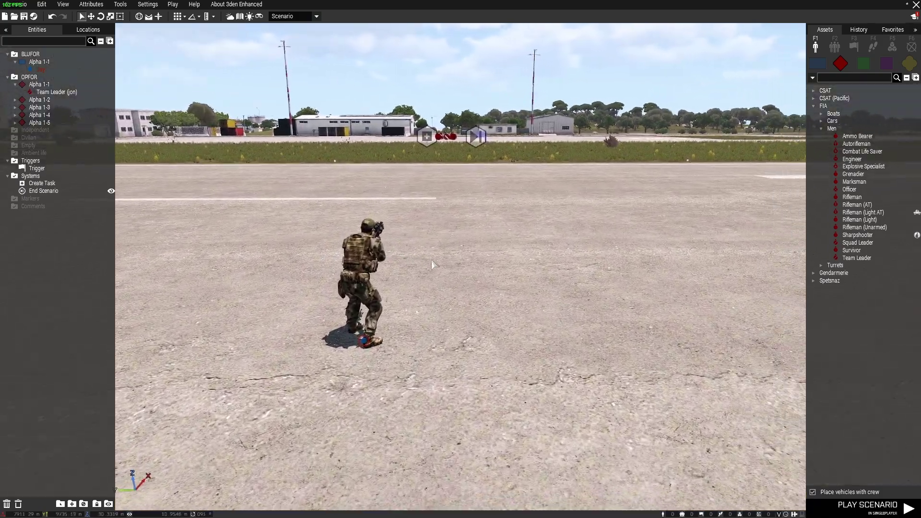
right_click_drag(431, 260, 424, 261)
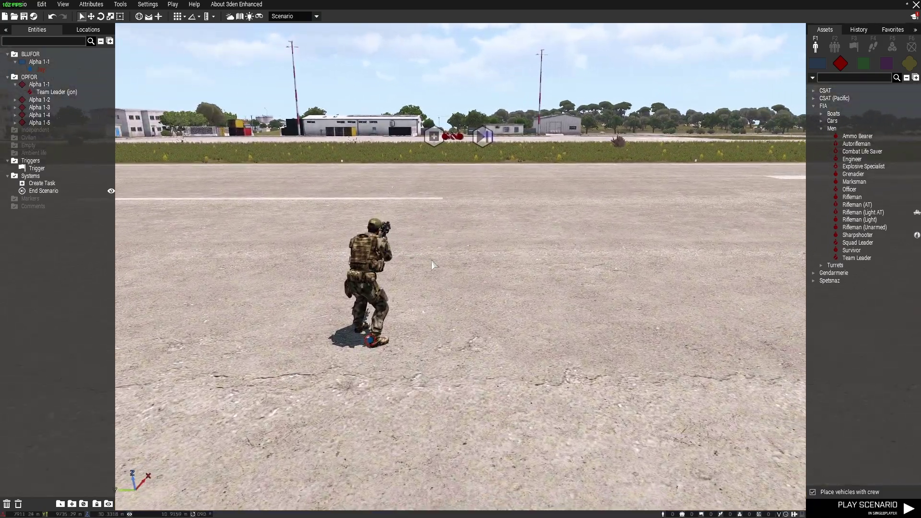
key("ctrl+p")
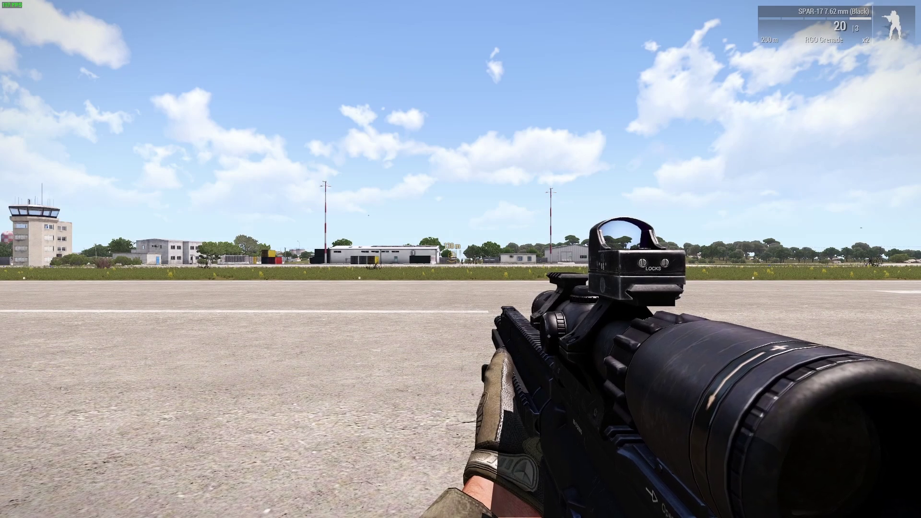
key("w")
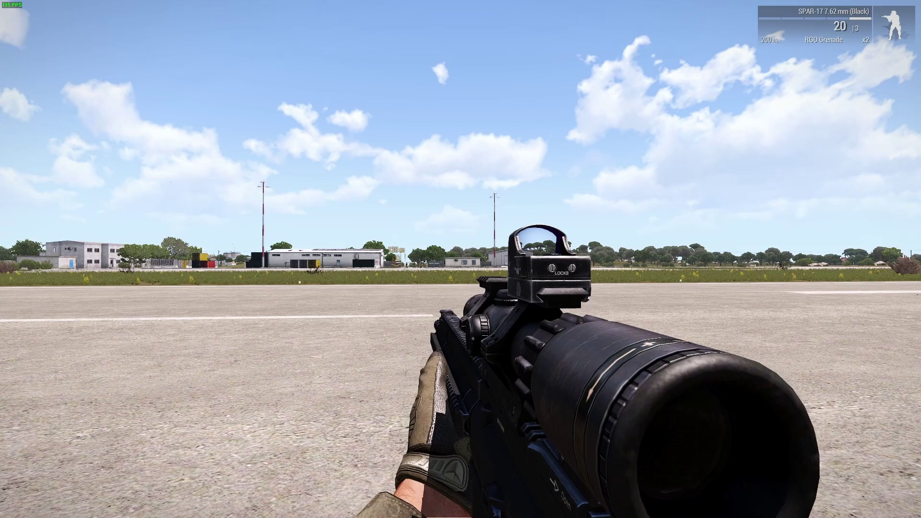
key("w")
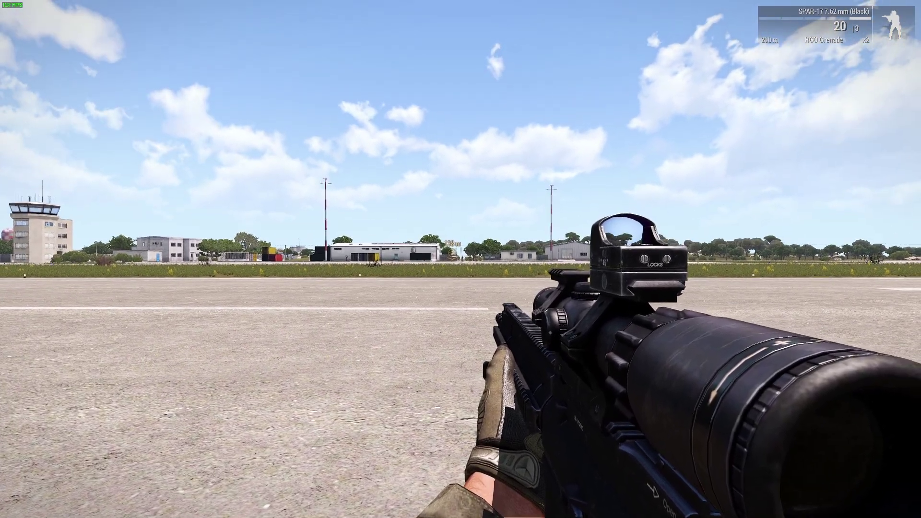
right_click(461, 259)
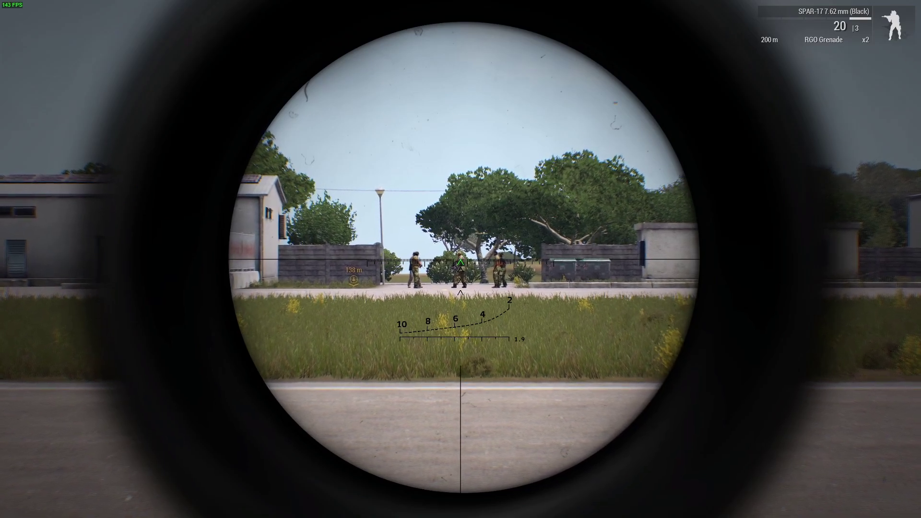
left_click(460, 259)
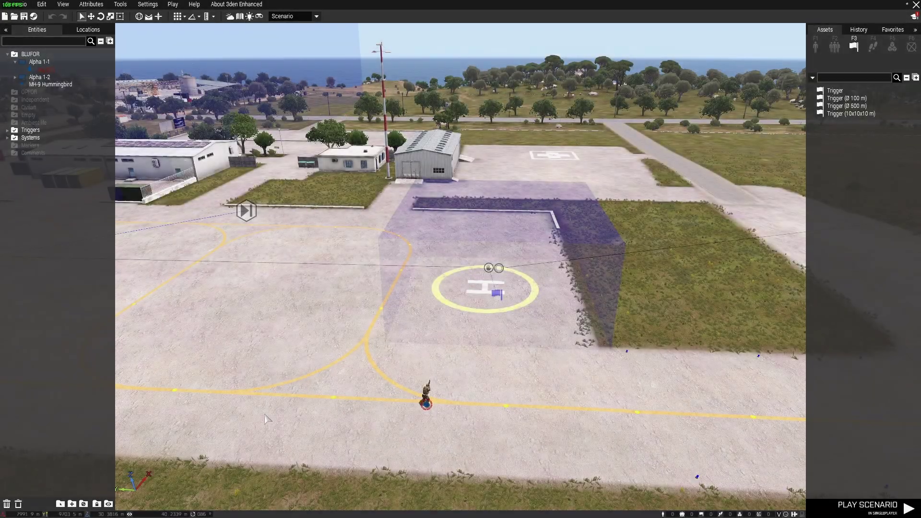
- Examine the helipad area of the helicopter scenario, including the trigger zone, the landing waypoints and the End Scenario module
key("a")
right_click_drag(274, 402, 279, 400)
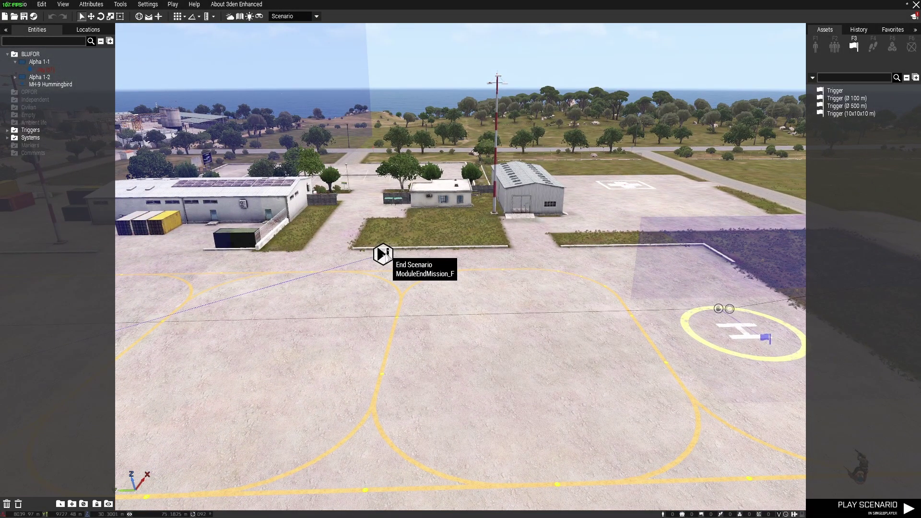
mouse_move(477, 362)
right_mouse_down()
mouse_move(487, 373)
mouse_move(477, 362)
right_mouse_up()
key("d")
key("z")
key("w")
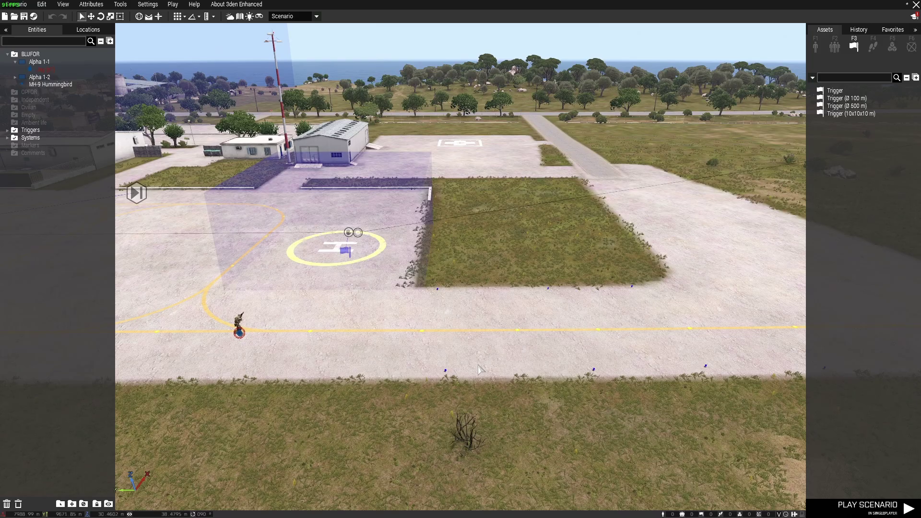
- Inspect the MH-9 Hummingbird and its waypoint line where it hovers away from the airport
key("q")
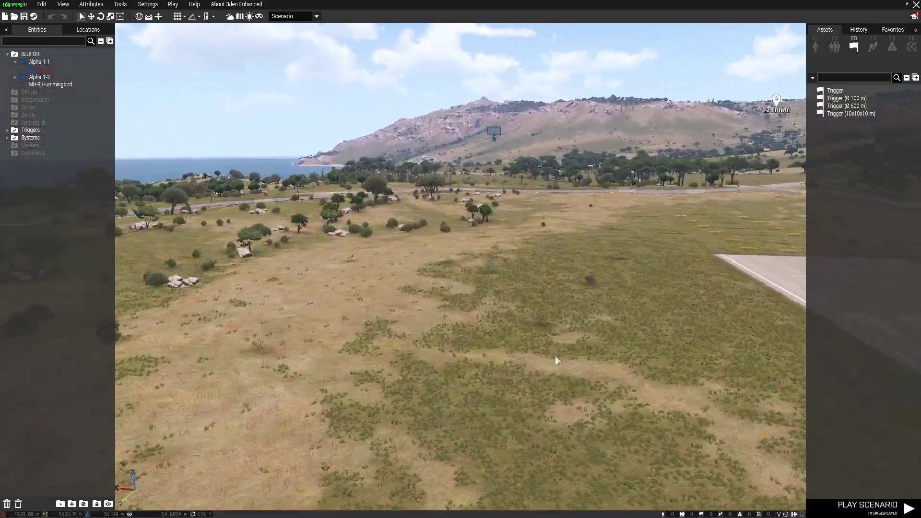
key("shift+w")
right_click_drag(556, 355, 500, 360)
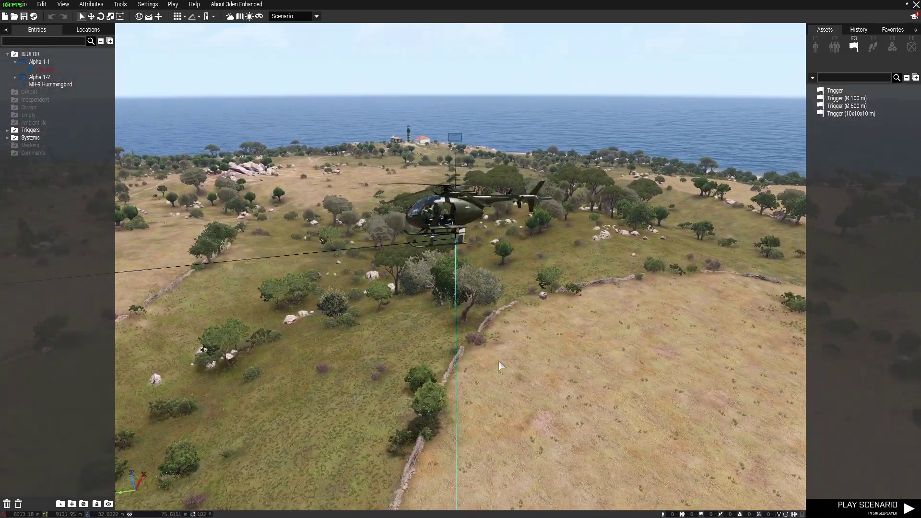
right_click(583, 347)
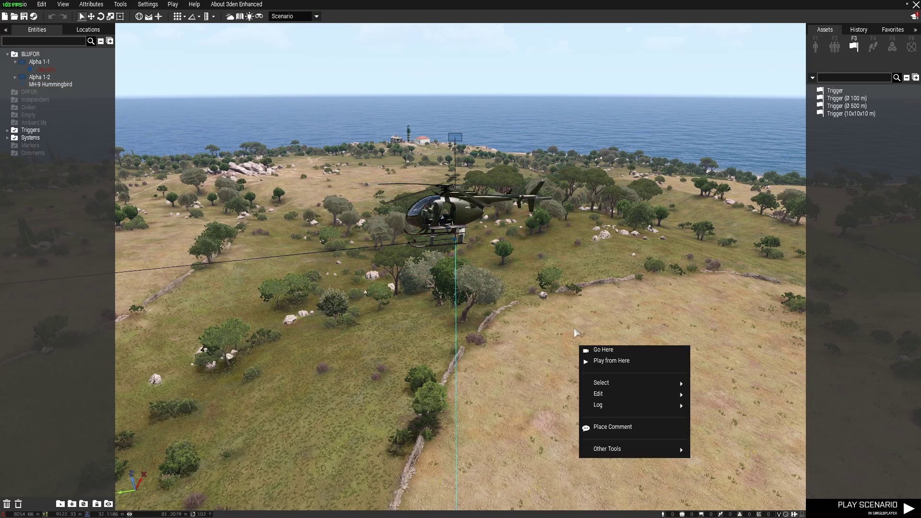
left_click(575, 332)
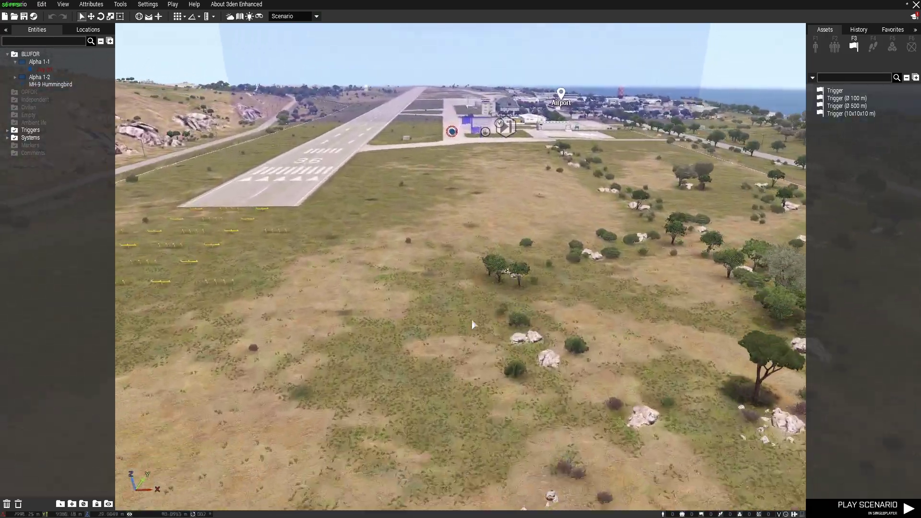
- Review the type and speed mode of the helicopter group's first MOVE waypoint near the helipad
key("w")
right_click_drag(471, 325, 530, 327)
key("a")
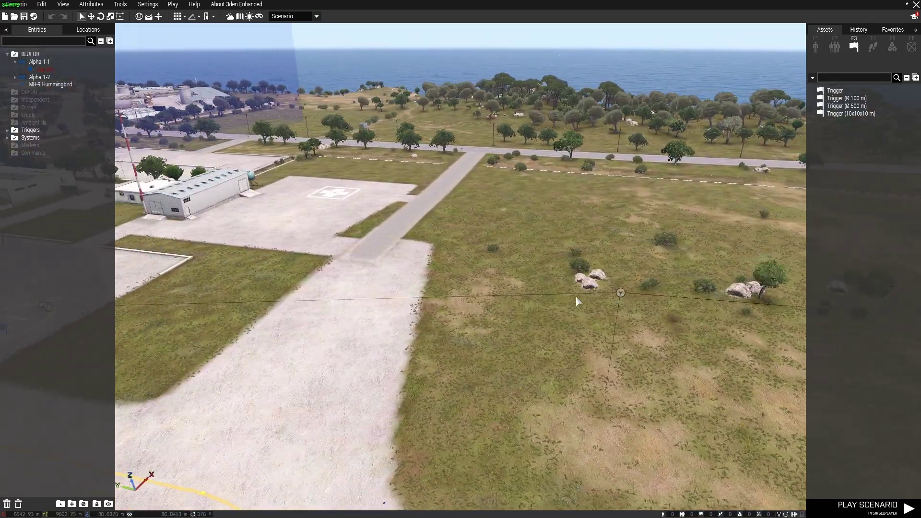
left_click(621, 293)
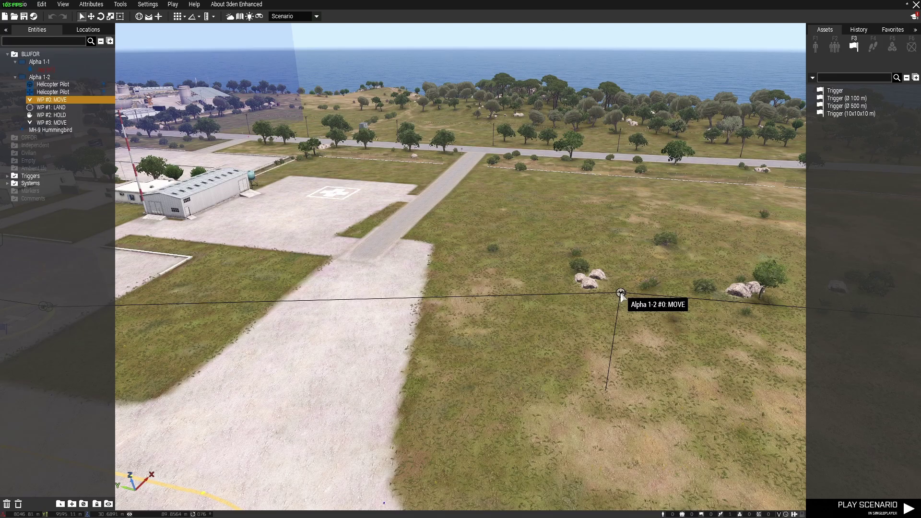
double_click(621, 293)
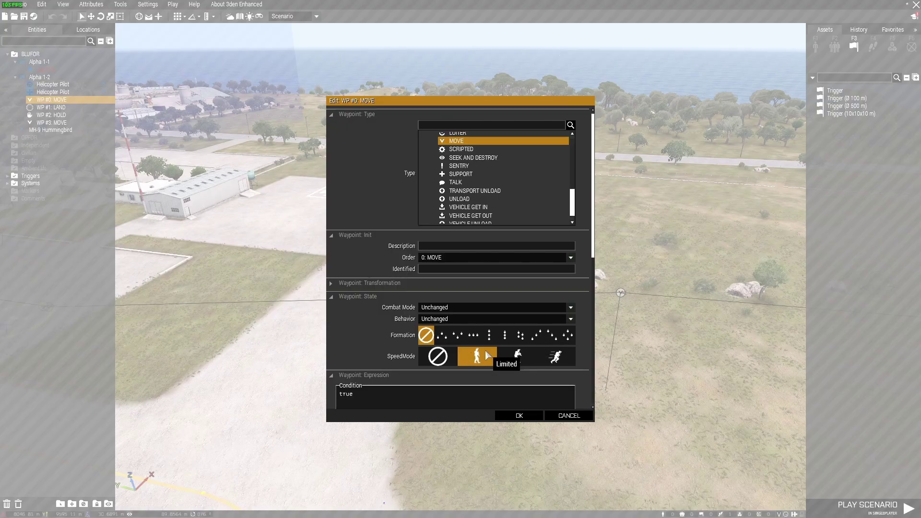
left_click(516, 416)
- Set the behavior of helicopter group Alpha 1-2 to Careless
right_click_drag(516, 417, 592, 406)
key("w")
key("w")
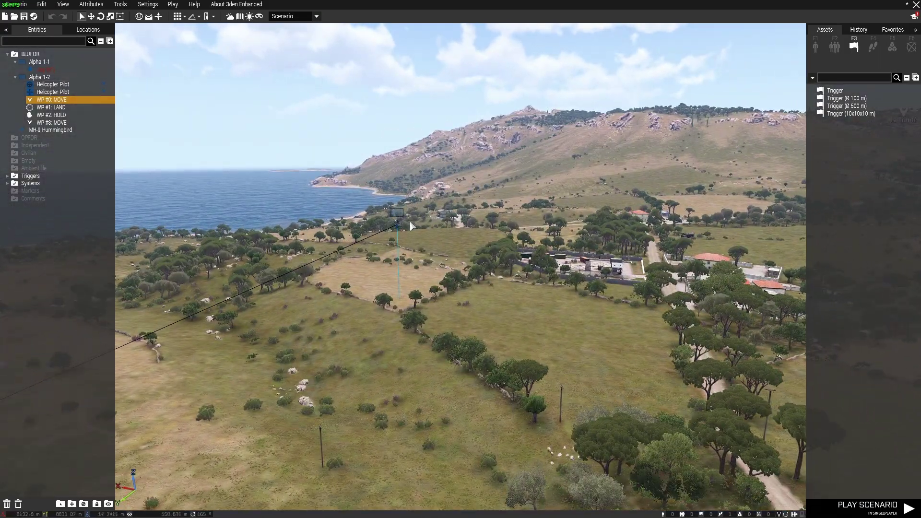
double_click(397, 217)
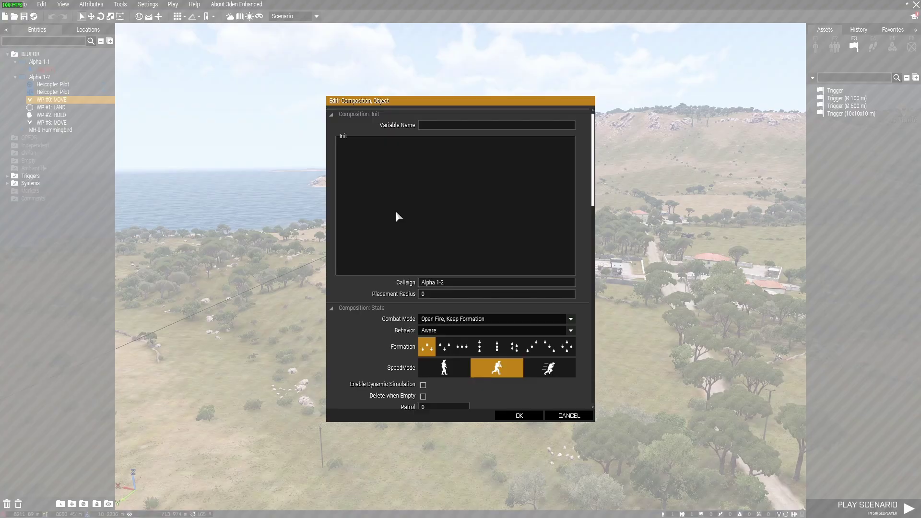
scroll(366, 331, "down", 3)
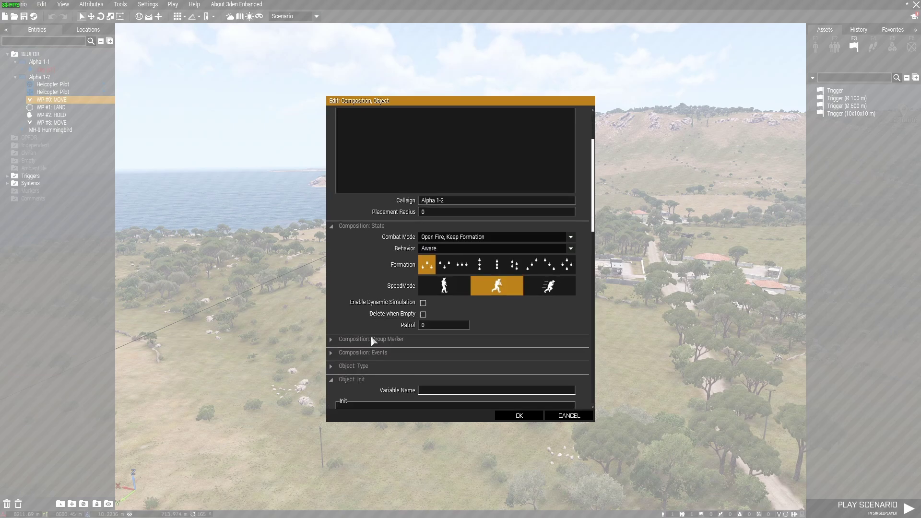
left_click(448, 248)
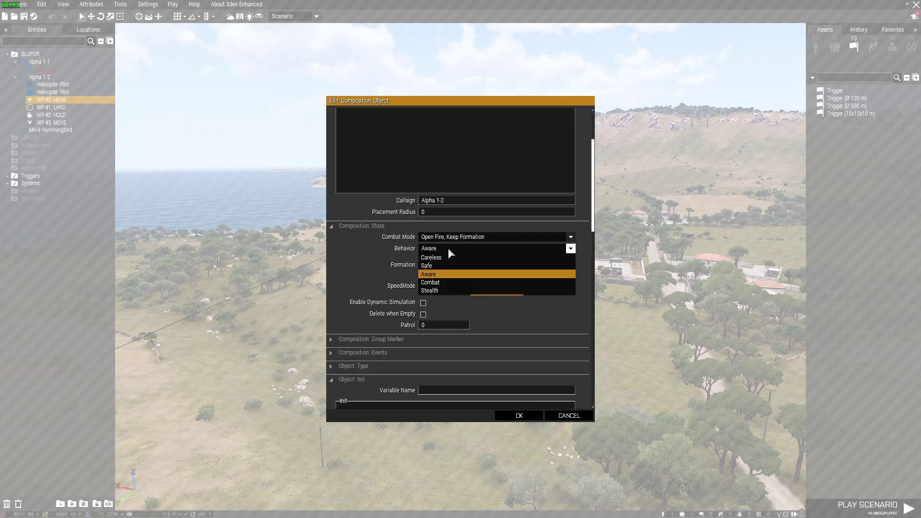
left_click(445, 259)
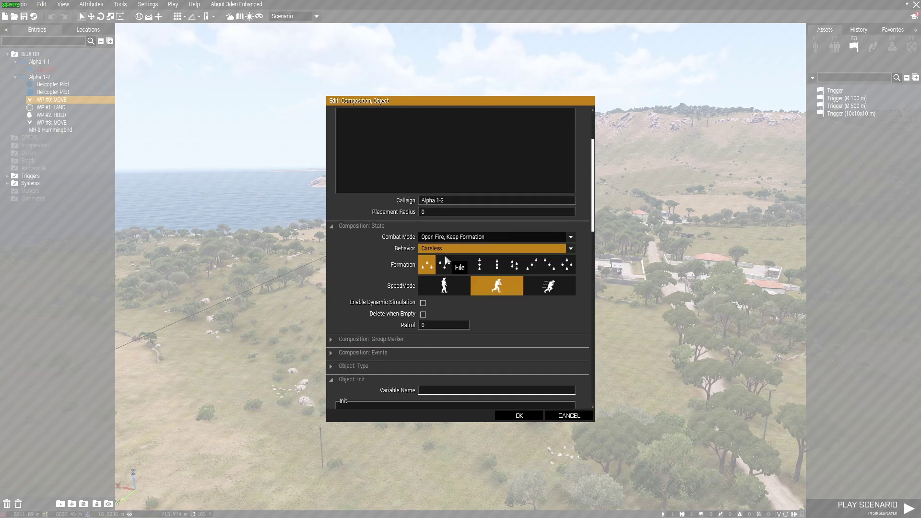
left_click(514, 415)
- Move the LAND waypoint onto the middle of the helipad's H and the HOLD waypoint just beside it
right_click_drag(513, 415, 457, 427)
key("w")
key("w")
key("w")
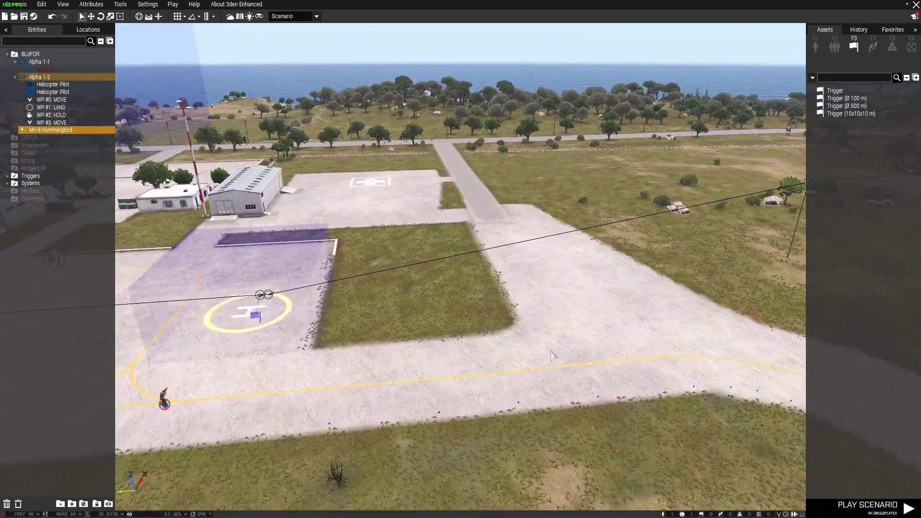
right_click_drag(553, 355, 650, 220)
left_click(662, 184)
key("a")
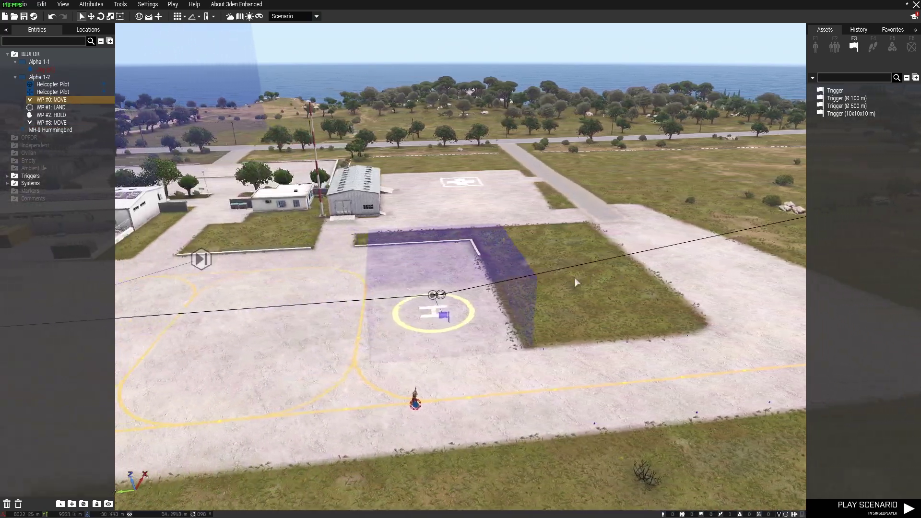
key("w")
right_click_drag(574, 278, 571, 284)
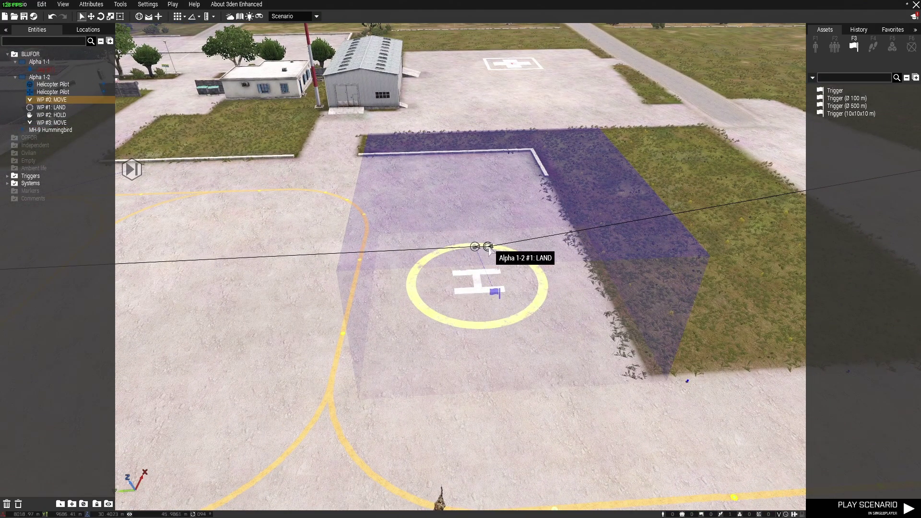
left_click_drag(488, 247, 491, 260)
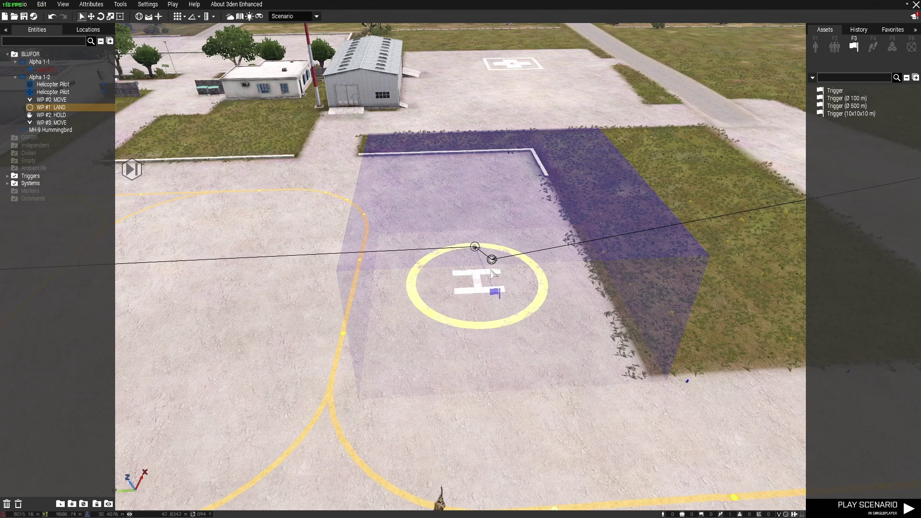
left_click_drag(494, 259, 442, 278)
left_click(442, 278)
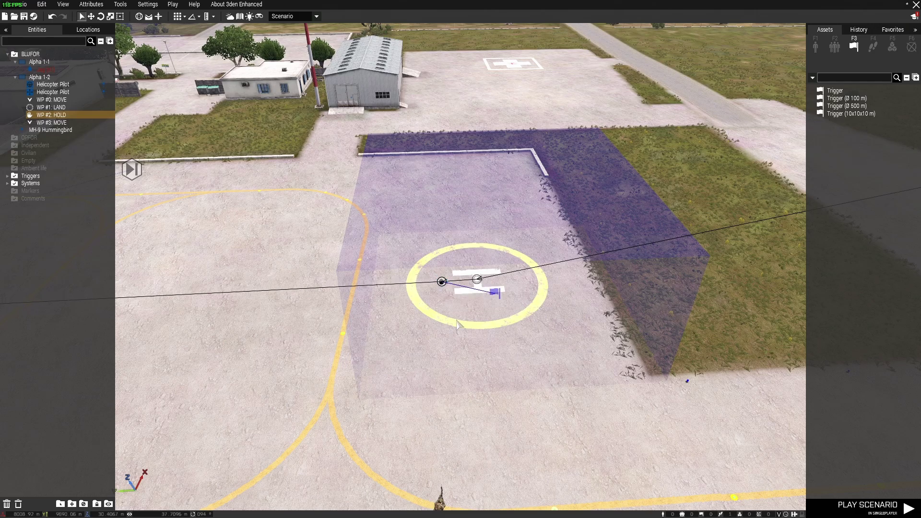
- Examine the helipad area from several sides, including the trigger zone, the waypoint line and the player unit
key("d")
key("s")
key("a")
right_click_drag(427, 358, 461, 349)
key("a")
key("q")
key("s")
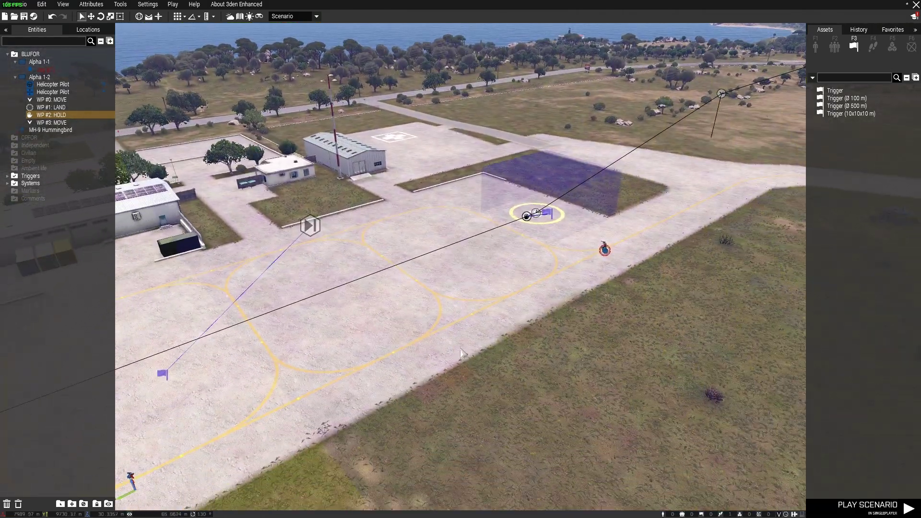
key("d")
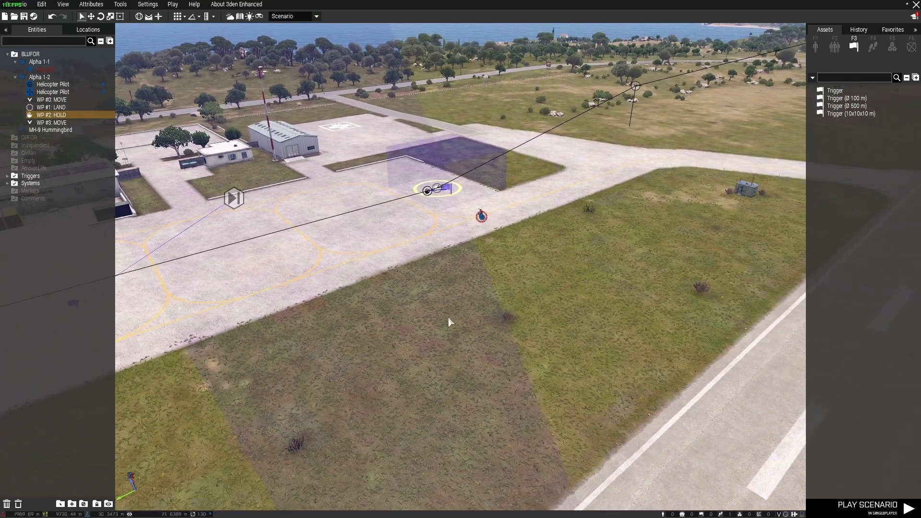
key("w")
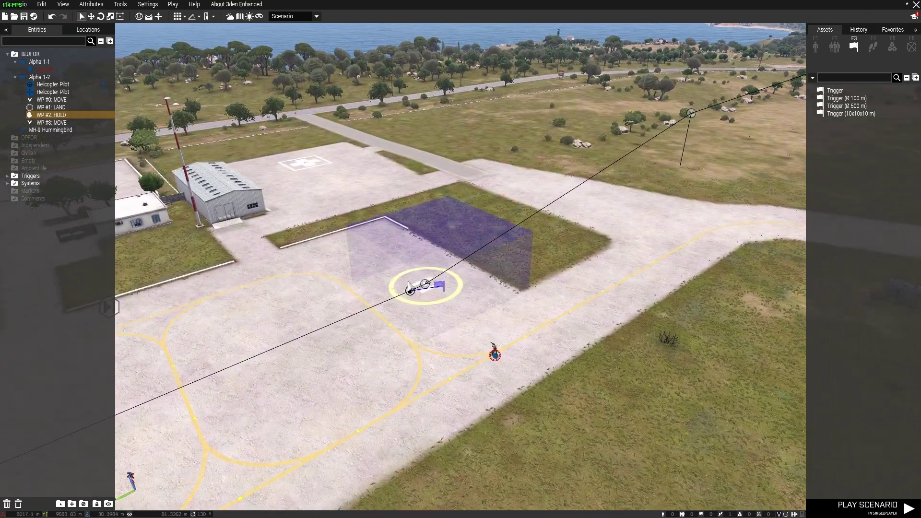
key("w")
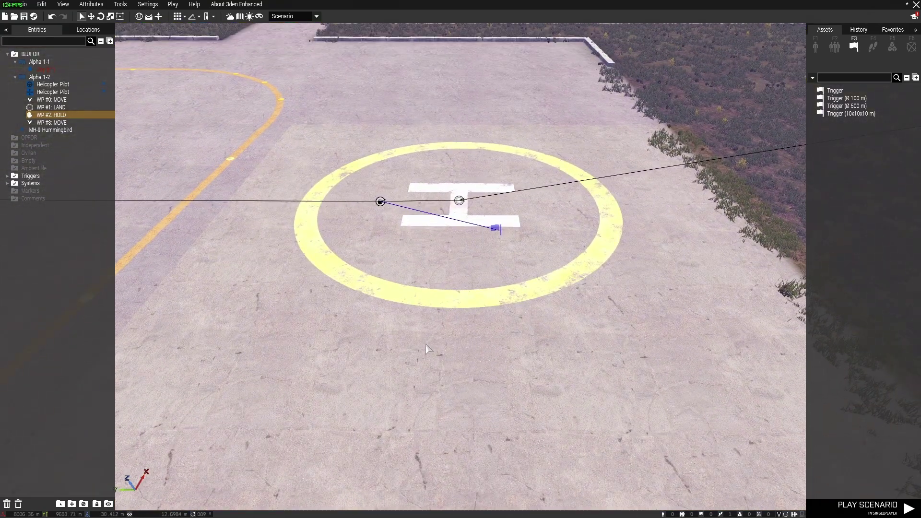
- Move the HOLD waypoint closer to the LAND waypoint on the helipad and review its type settings
key("s")
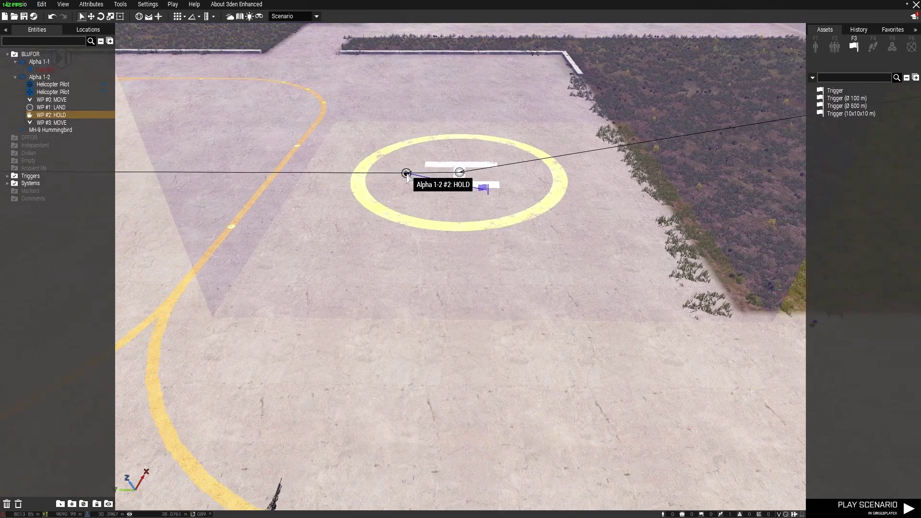
left_click_drag(406, 173, 431, 173)
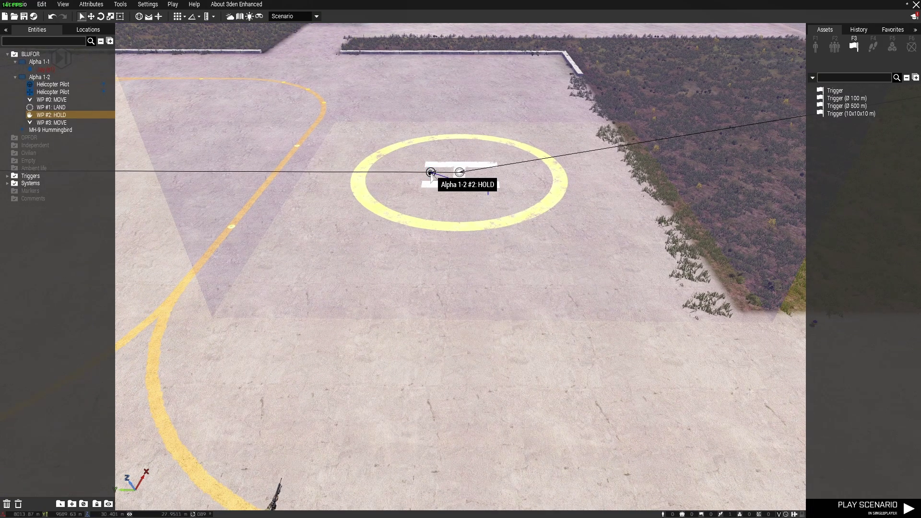
double_click(431, 173)
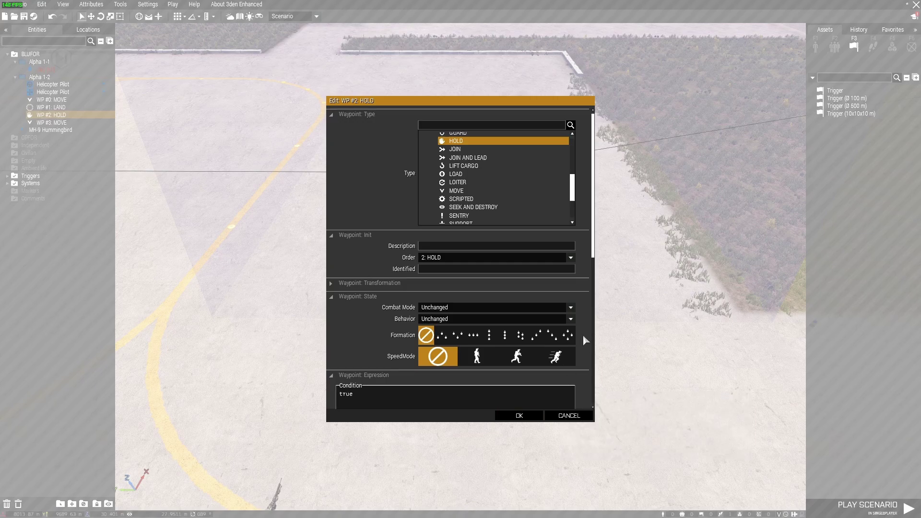
left_click(526, 417)
- Move the helipad trigger to the middle of the H and review its activation type and condition
right_click_drag(524, 330, 524, 324)
left_click_drag(482, 293, 468, 287)
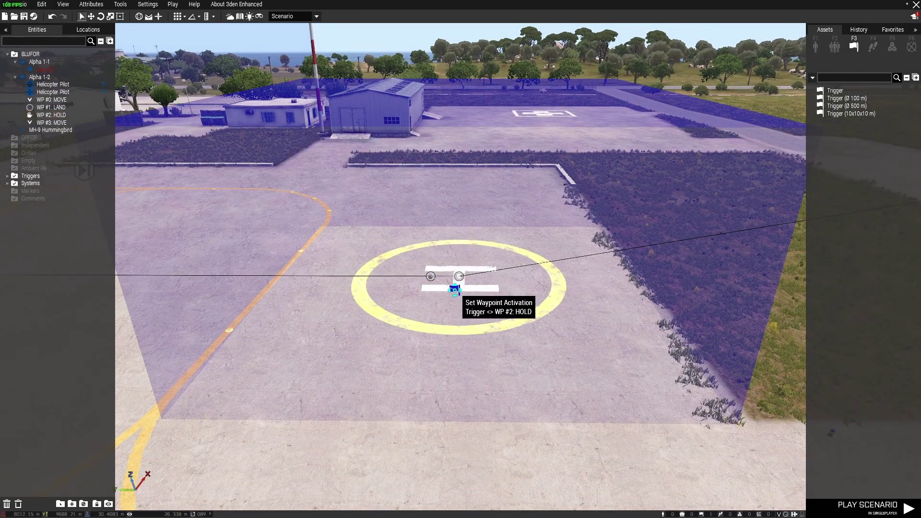
left_click(454, 288)
double_click(454, 288)
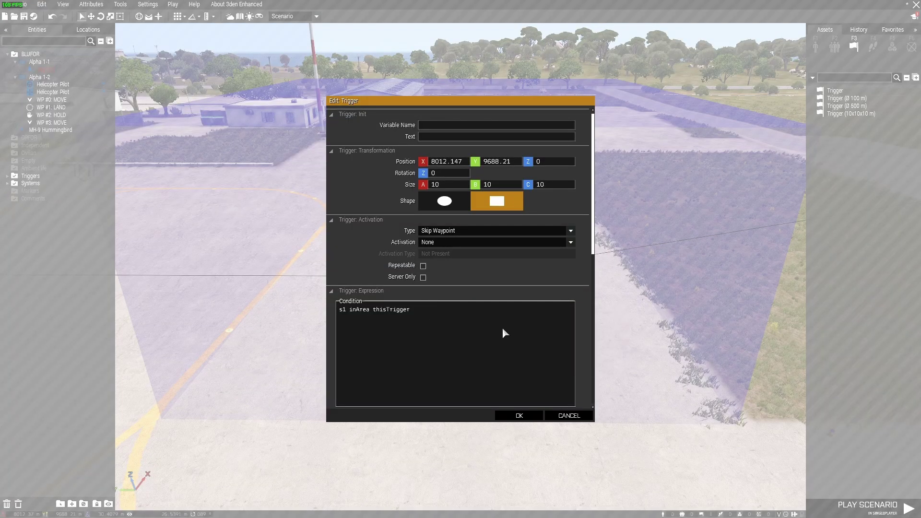
scroll(433, 345, "down", 2)
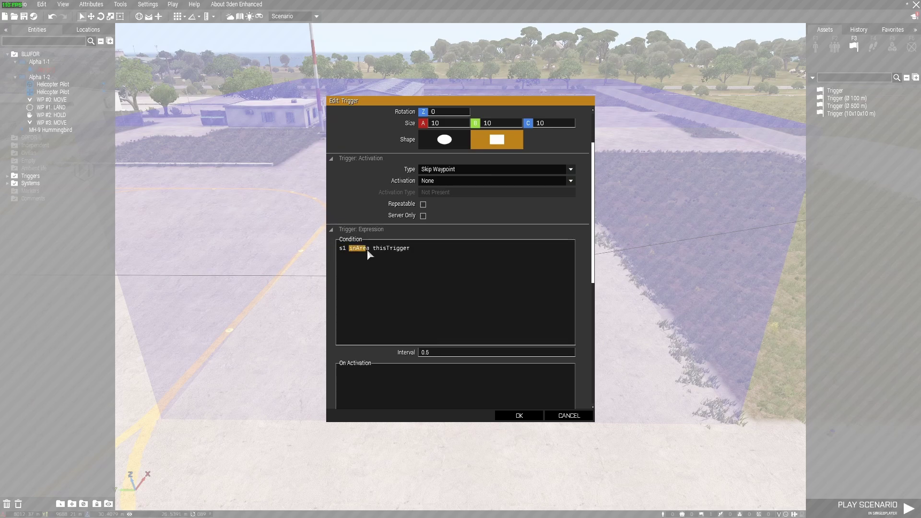
left_click(517, 415)
- Check the player unit's variable name and move the unit directly in front of the helipad
scroll(514, 417, "down", 3)
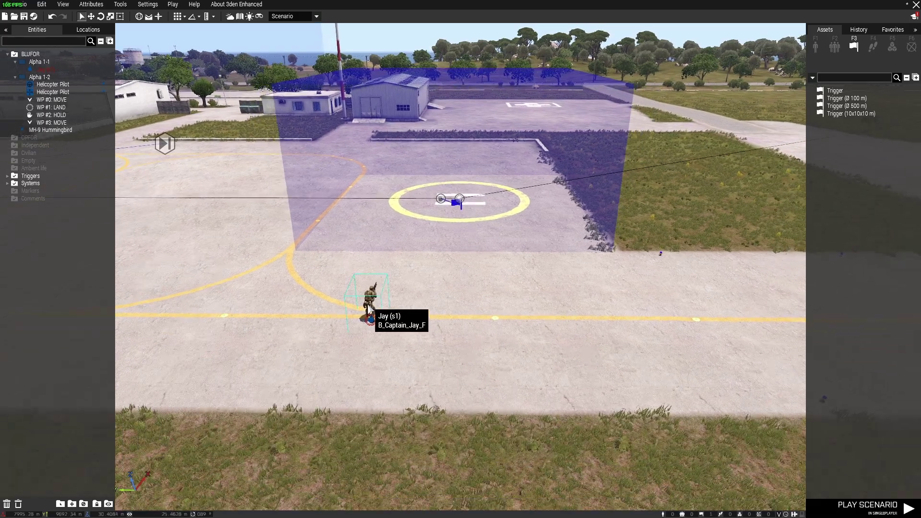
double_click(377, 305)
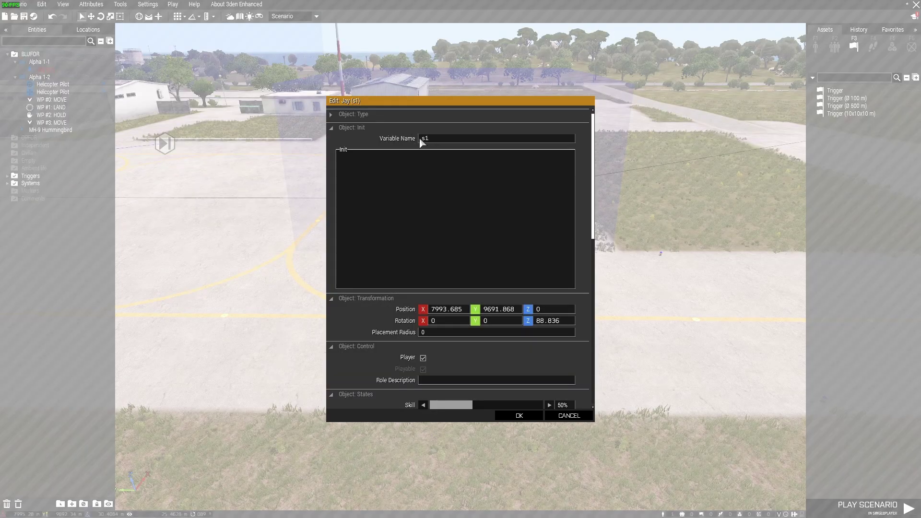
left_click(516, 415)
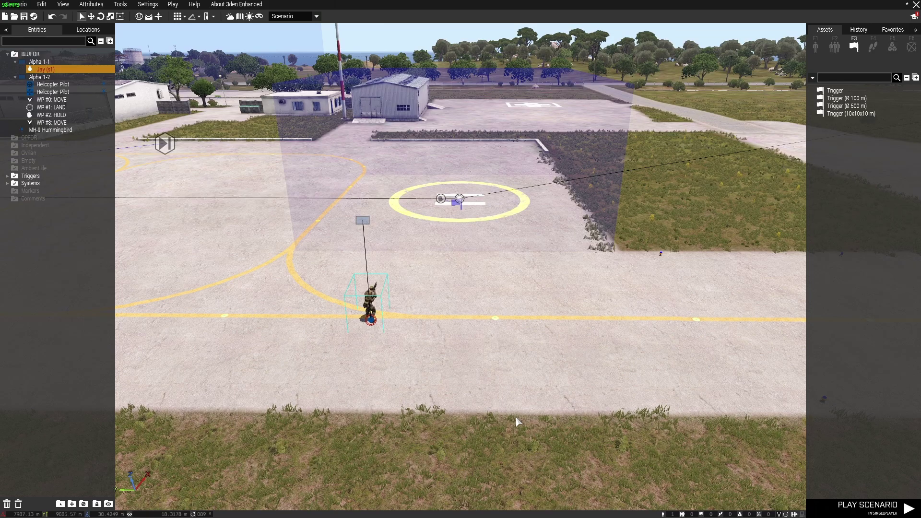
scroll(287, 408, "up", 3)
left_click_drag(345, 400, 447, 369)
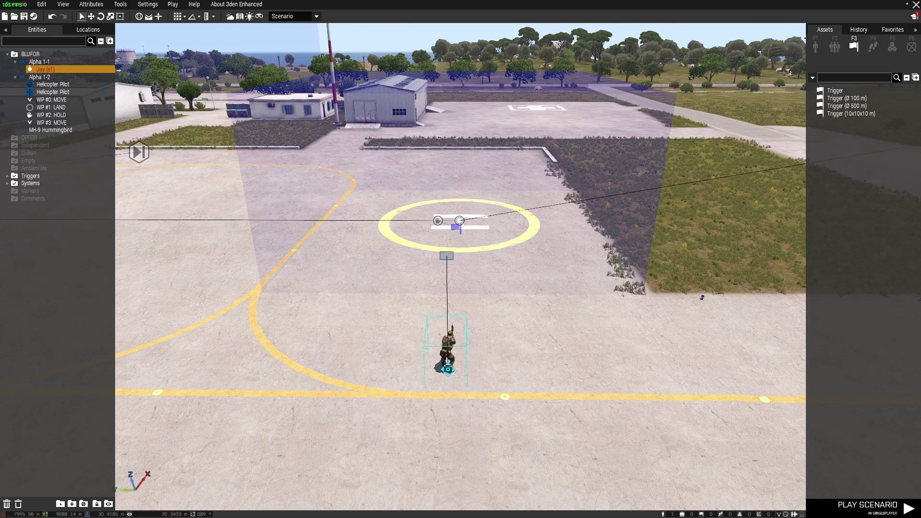
- Review the waypoint activation link between the helipad trigger and the HOLD waypoint, along with both objects' type settings
scroll(448, 372, "up", 2)
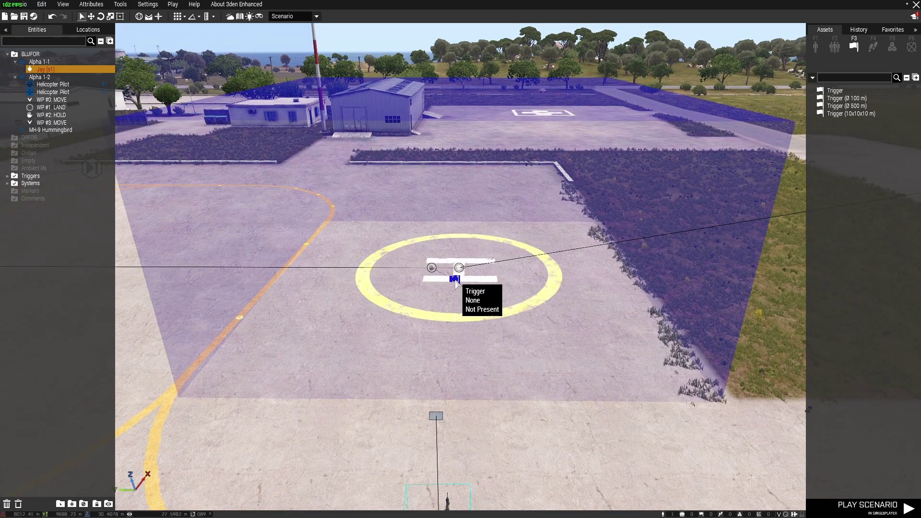
left_click(454, 280)
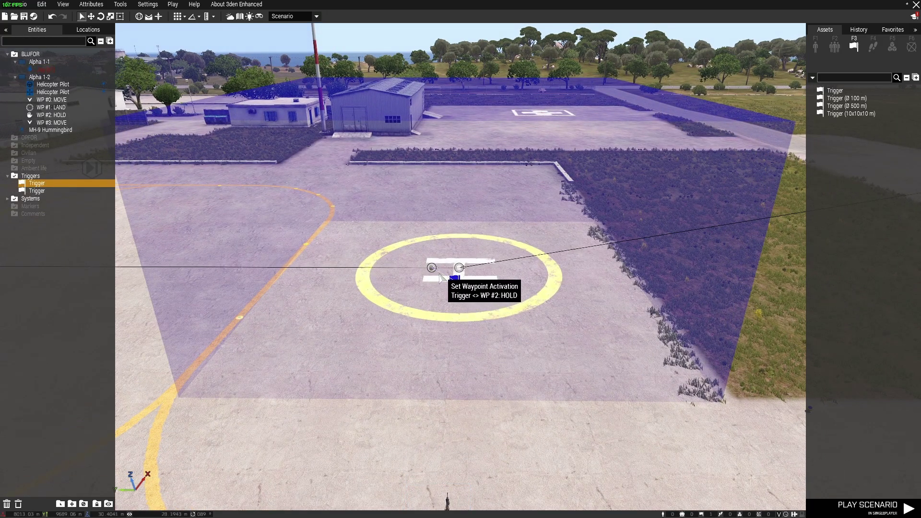
left_click(432, 268)
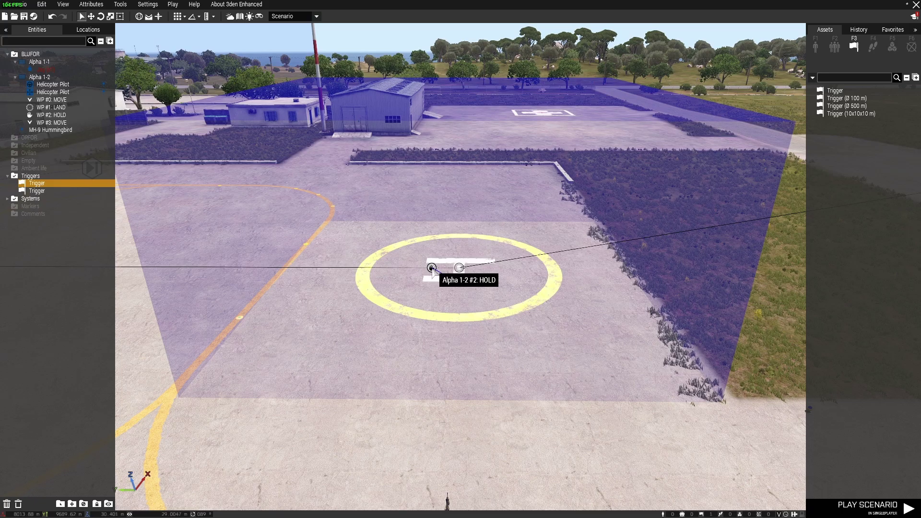
double_click(432, 269)
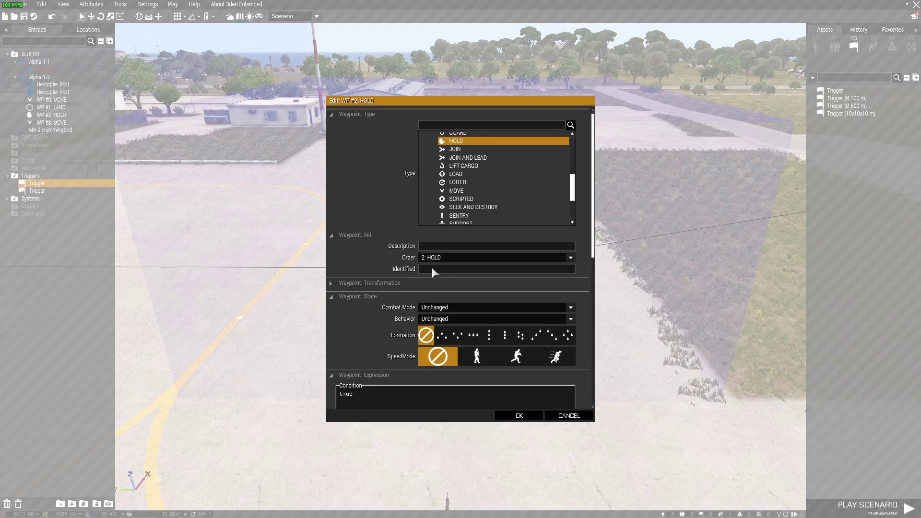
left_click(519, 415)
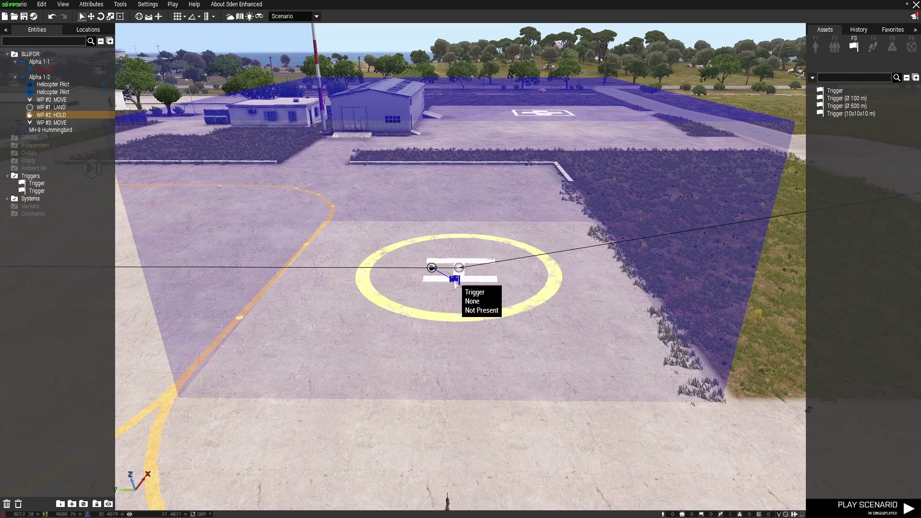
double_click(454, 278)
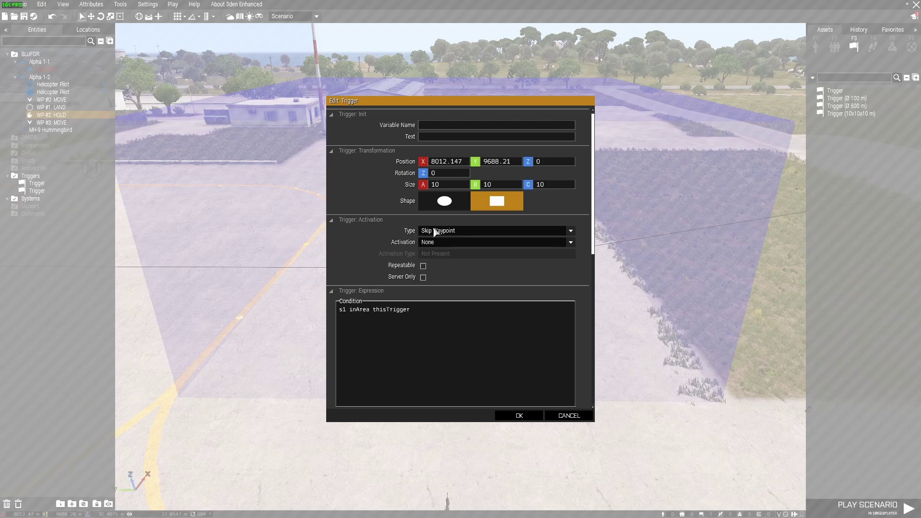
left_click(527, 417)
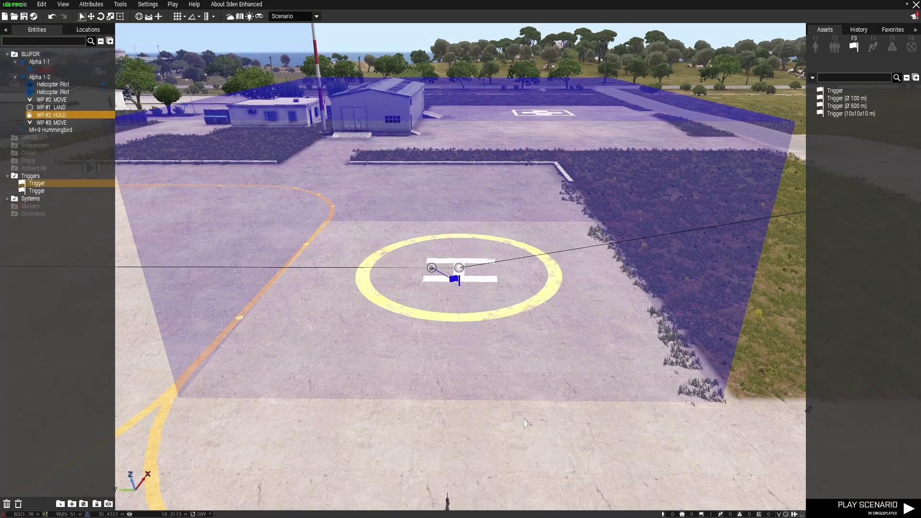
- Set the minimum and middle values of the helipad trigger's countdown timer to 10 seconds
scroll(477, 284, "up", 2)
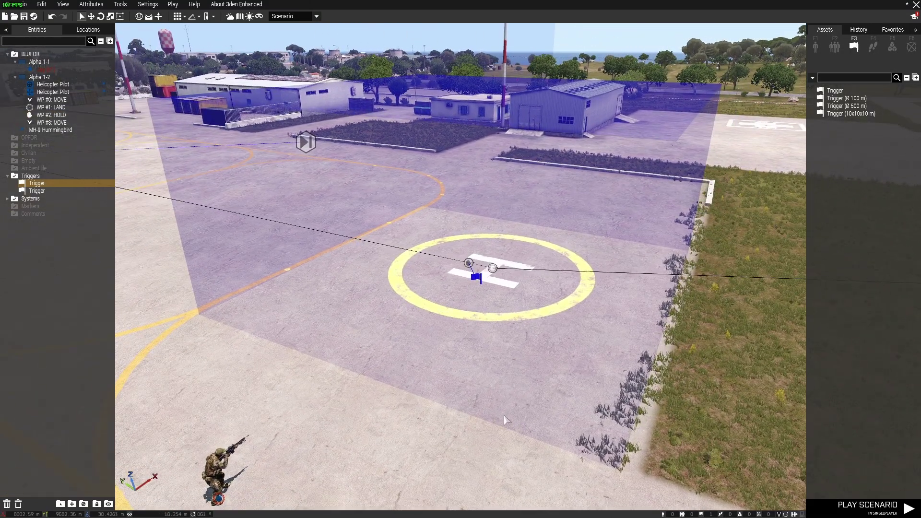
double_click(476, 277)
scroll(579, 310, "down", 3)
scroll(580, 310, "down", 3)
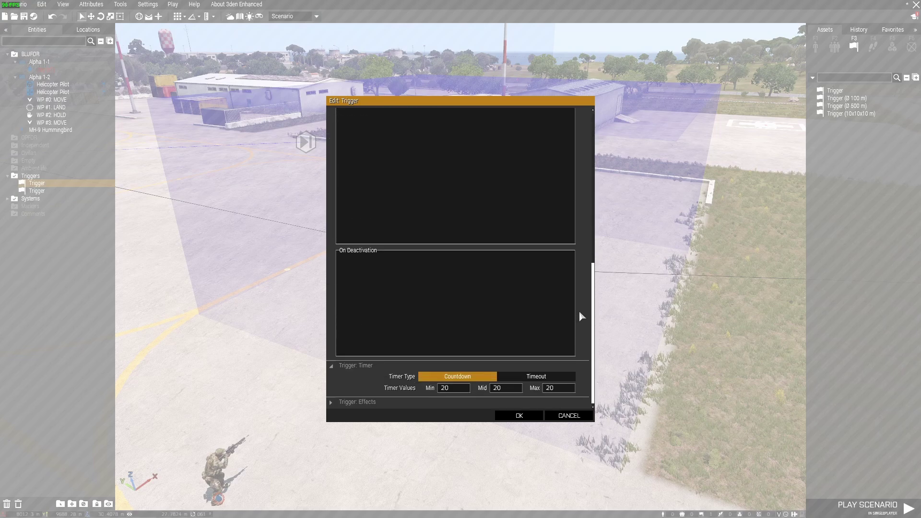
left_click(447, 389)
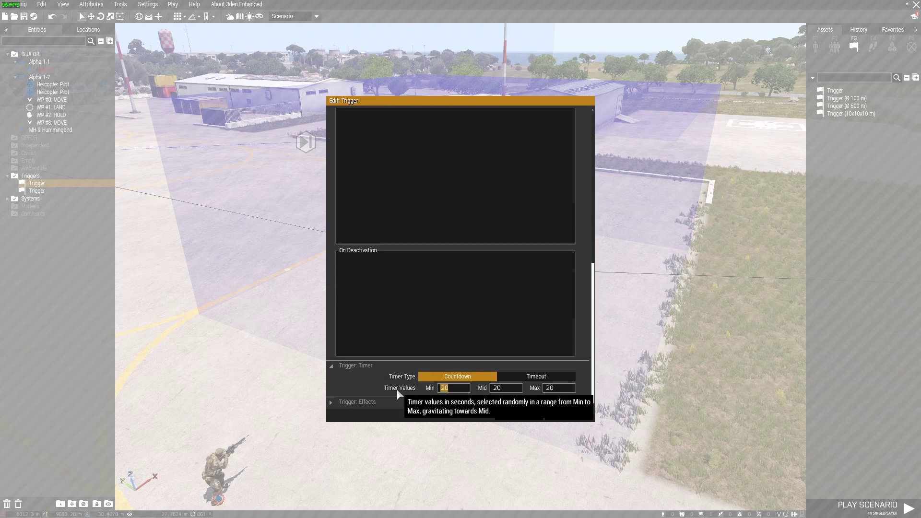
type("10")
key("Tab")
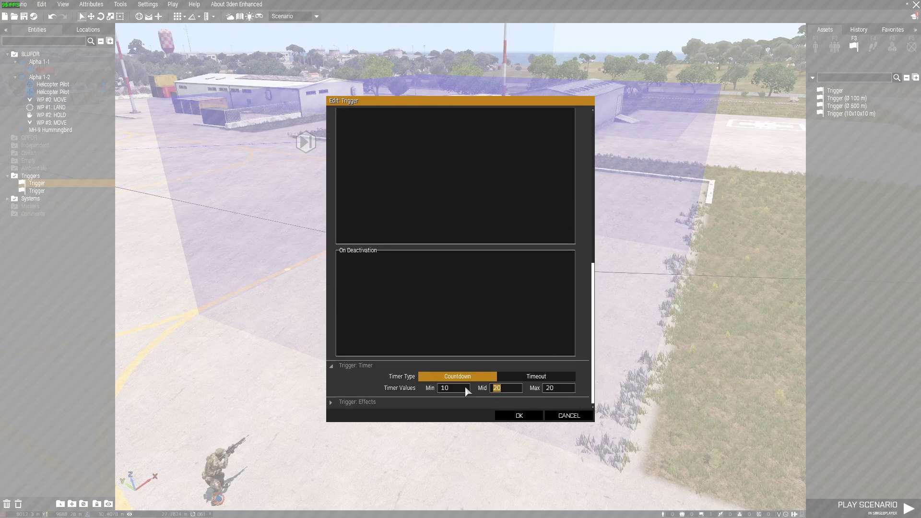
type("10")
left_click(530, 418)
- Examine the helicopter's route from the HOLD waypoint on the helipad to the final MOVE waypoint
right_click_drag(530, 422, 562, 420)
key("q")
key("a")
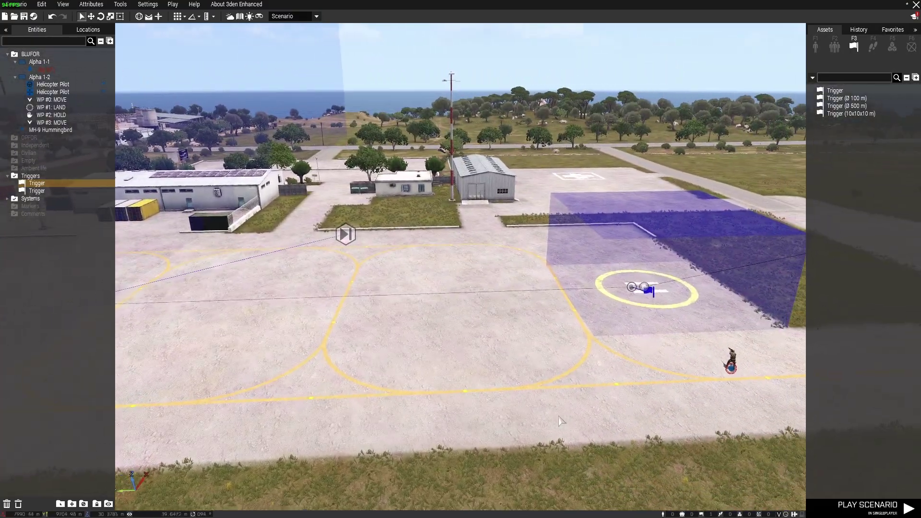
left_click(626, 289)
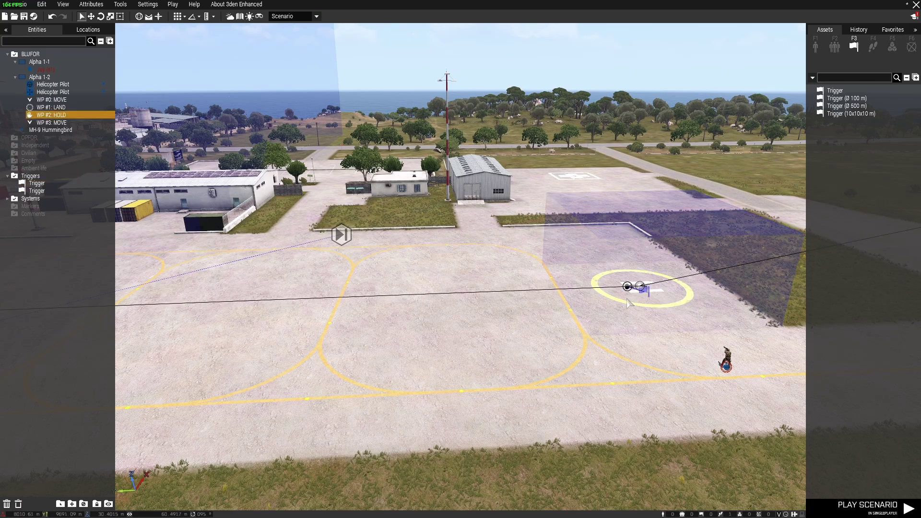
right_click_drag(557, 362, 487, 366)
key("w")
key("q")
key("w")
key("q")
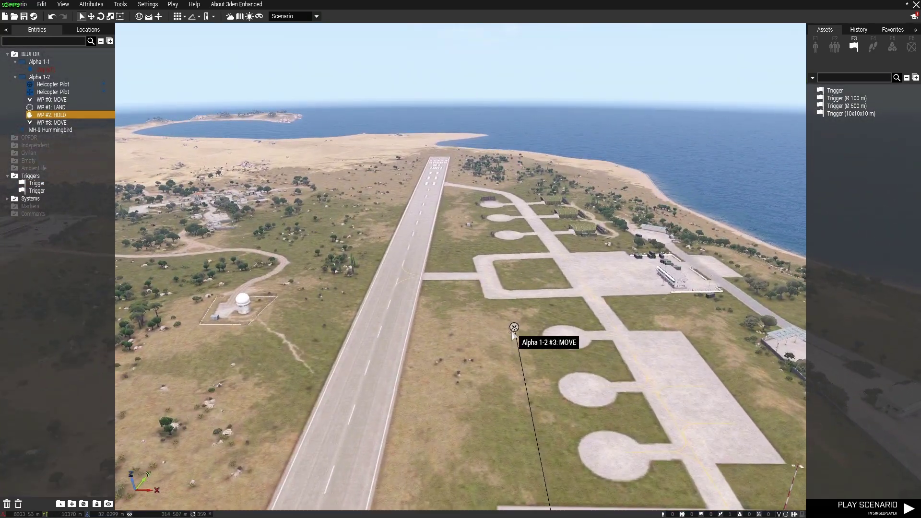
left_click_drag(514, 331, 516, 338)
left_click(515, 337)
scroll(518, 343, "up", 5)
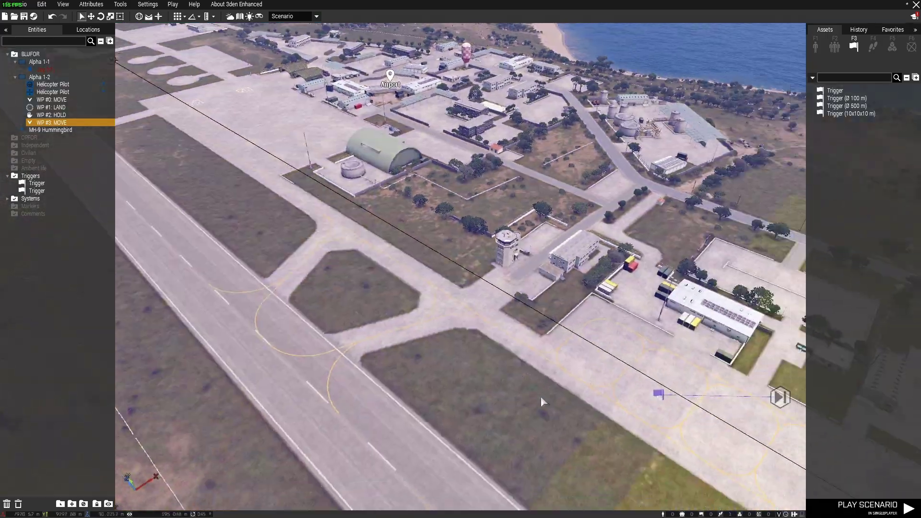
- Review the size, shape and activation settings of the trigger linked to the End Scenario module
key("s")
right_click_drag(541, 397, 582, 356)
key("w")
key("w")
key("s")
key("a")
key("d")
left_click(502, 336)
key("d")
scroll(533, 375, "down", 5)
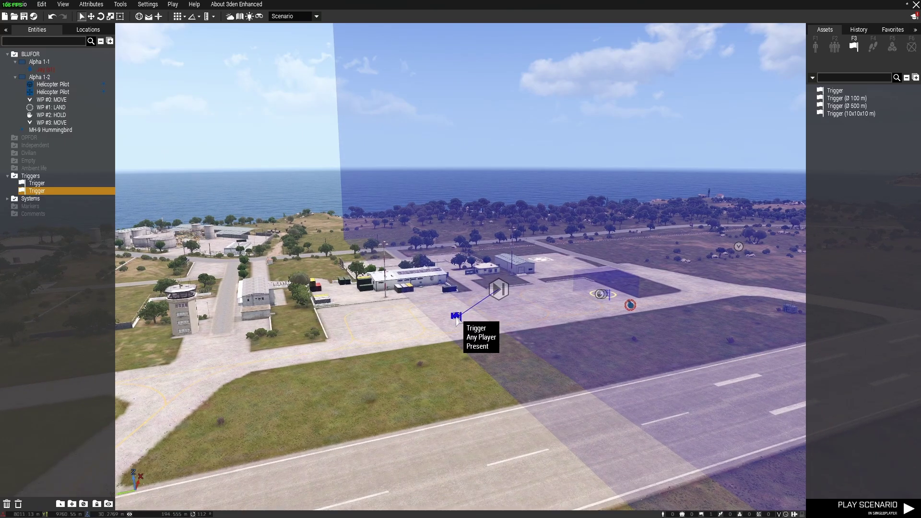
double_click(455, 315)
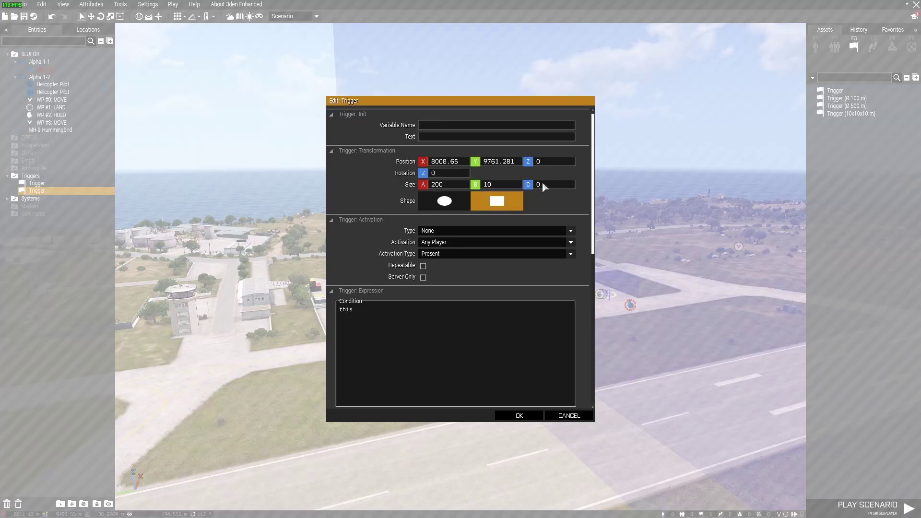
left_click_drag(542, 183, 532, 183)
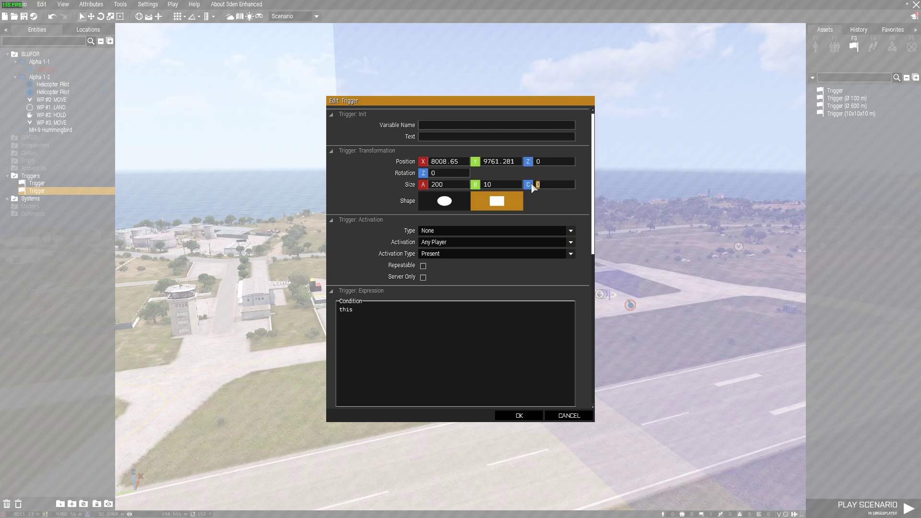
left_click(532, 414)
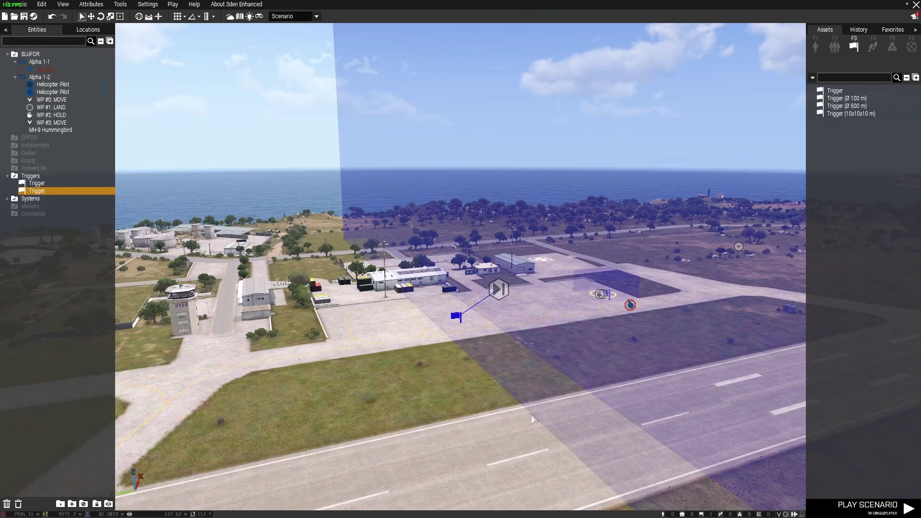
- Set the minimum countdown value of the trigger linked to the End Scenario module to 5 seconds
mouse_move(533, 415)
right_mouse_down()
mouse_move(529, 367)
mouse_move(531, 413)
mouse_move(522, 425)
right_mouse_up()
key("w")
key("d")
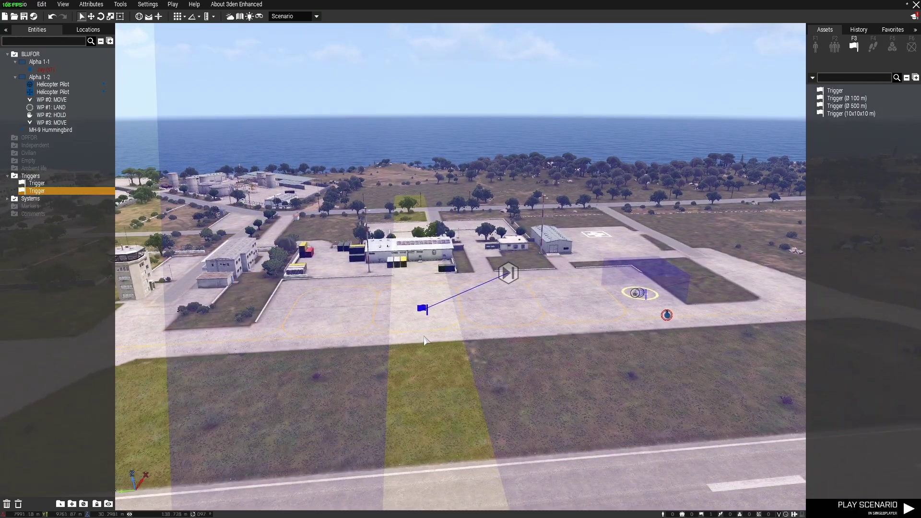
key("d")
right_click_drag(479, 399, 428, 406)
key("d")
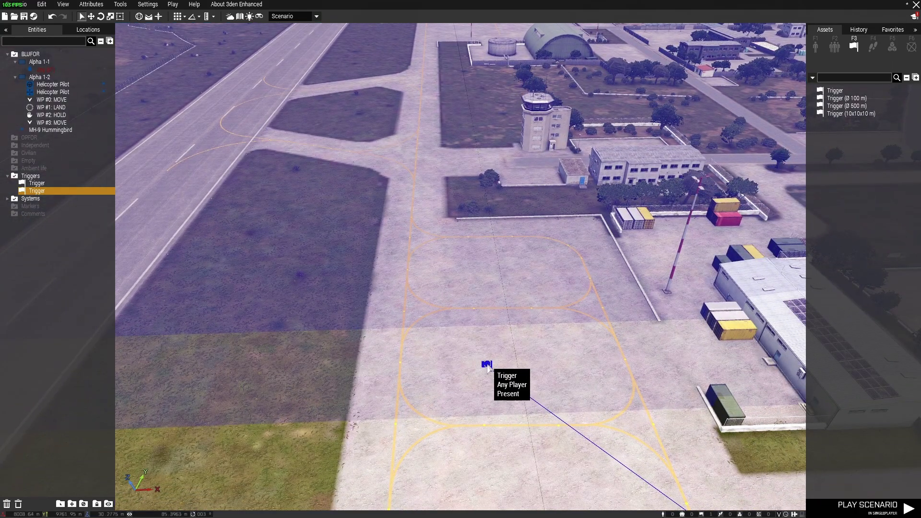
double_click(487, 364)
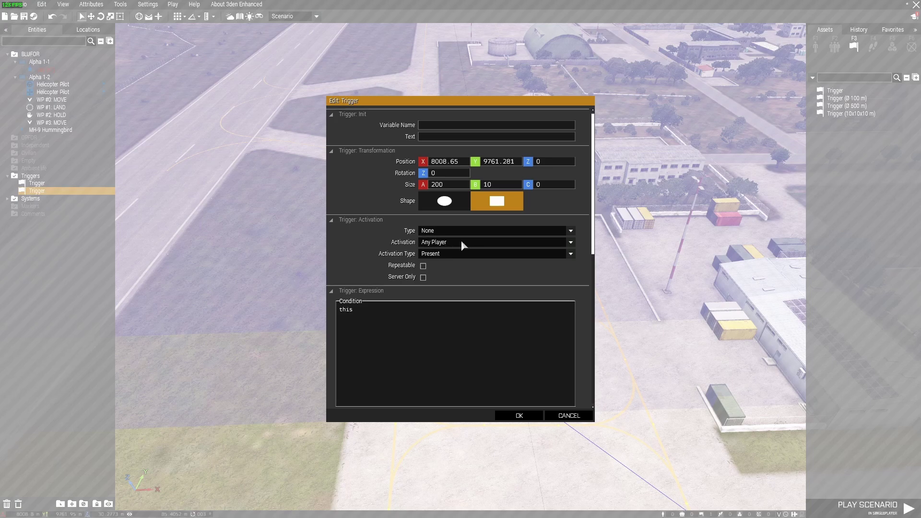
scroll(583, 299, "down", 6)
scroll(582, 300, "down", 3)
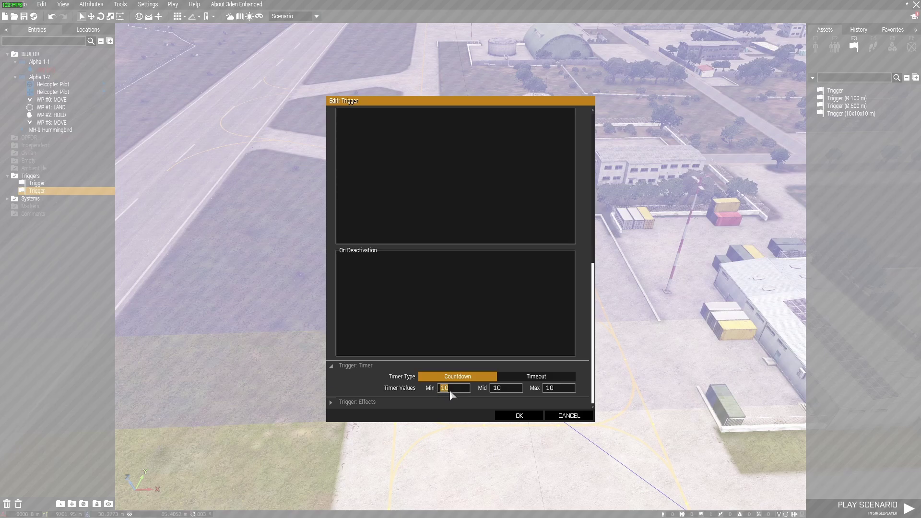
type("5")
left_click(521, 414)
- Review the type and custom status settings of the End Scenario module
key("s")
key("a")
right_click_drag(520, 414, 586, 410)
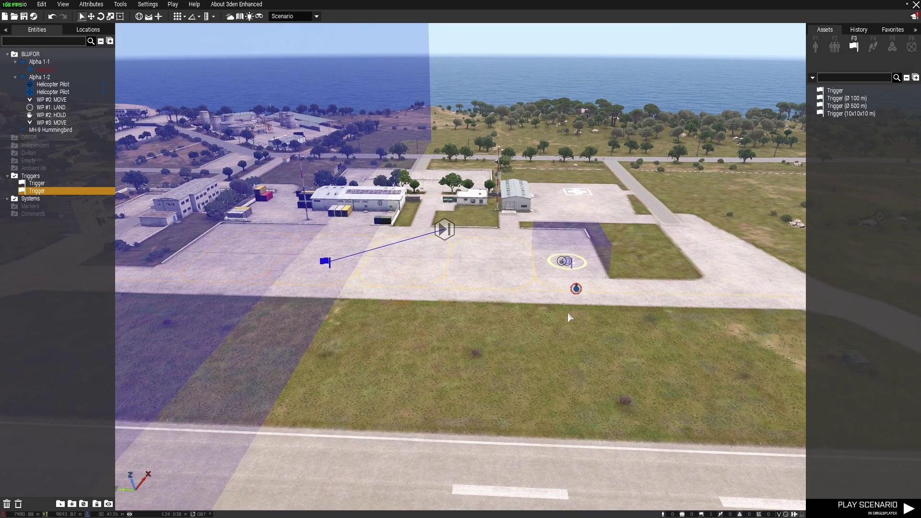
key("a")
key("d")
mouse_move(569, 276)
right_mouse_down()
mouse_move(554, 292)
mouse_move(553, 273)
right_mouse_up()
key("w")
key("z")
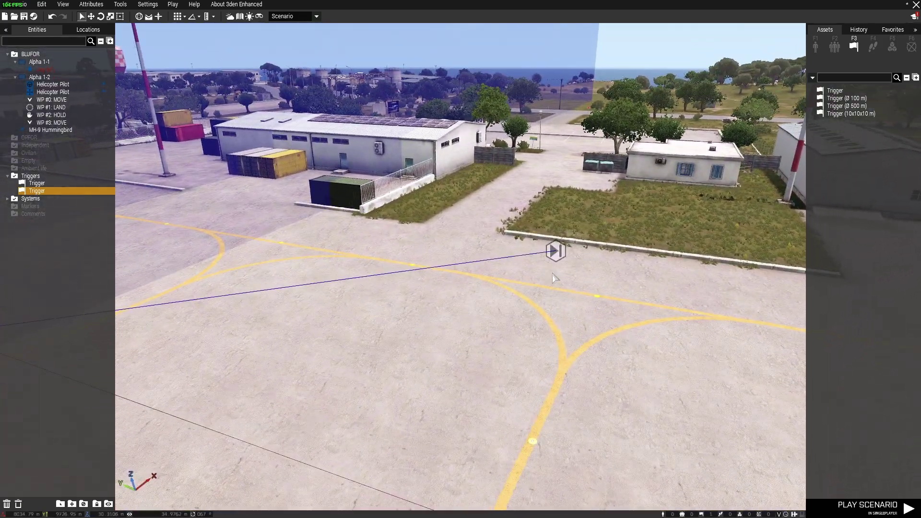
double_click(555, 251)
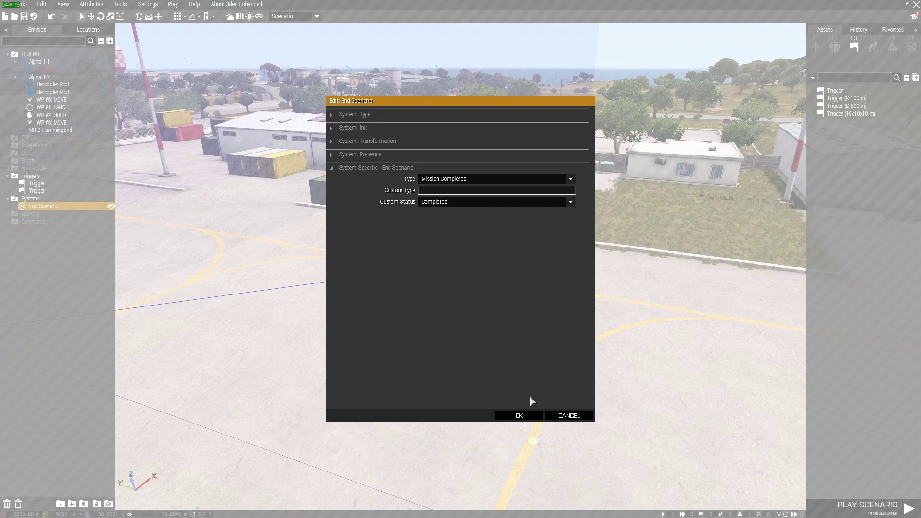
left_click(526, 415)
- Play the scenario and accelerate time to 4x while waiting for the helicopter to land on the helipad
key("s")
mouse_move(526, 416)
right_mouse_down()
mouse_move(528, 425)
mouse_move(569, 404)
mouse_move(598, 406)
mouse_move(536, 415)
right_mouse_up()
key("s")
key("w")
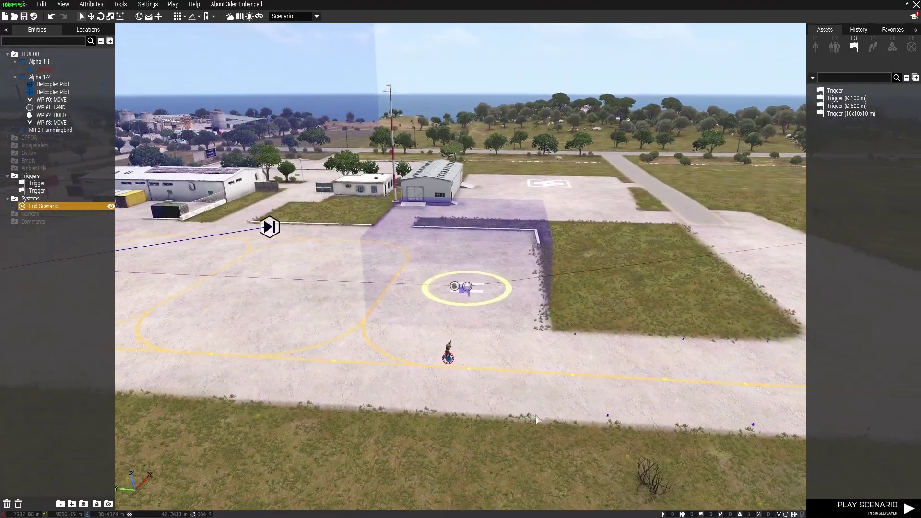
key("ctrl+p")
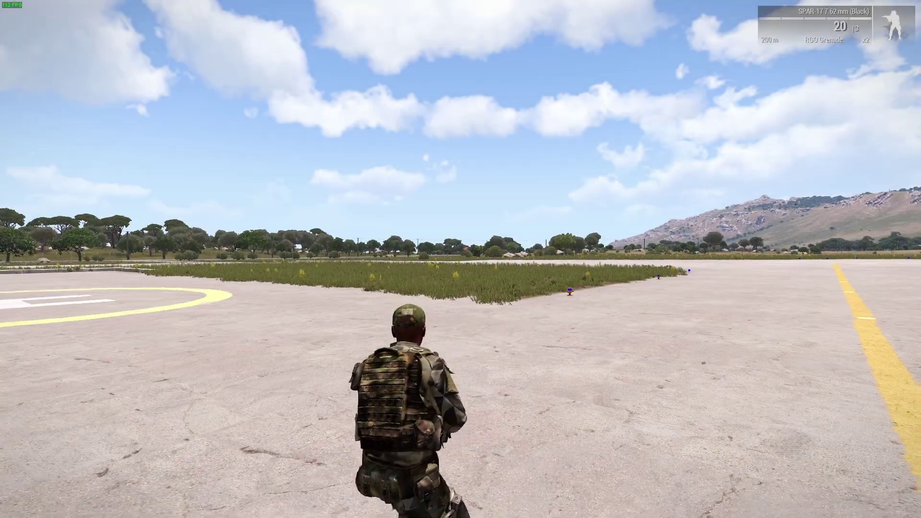
key("x")
key("KP_Add")
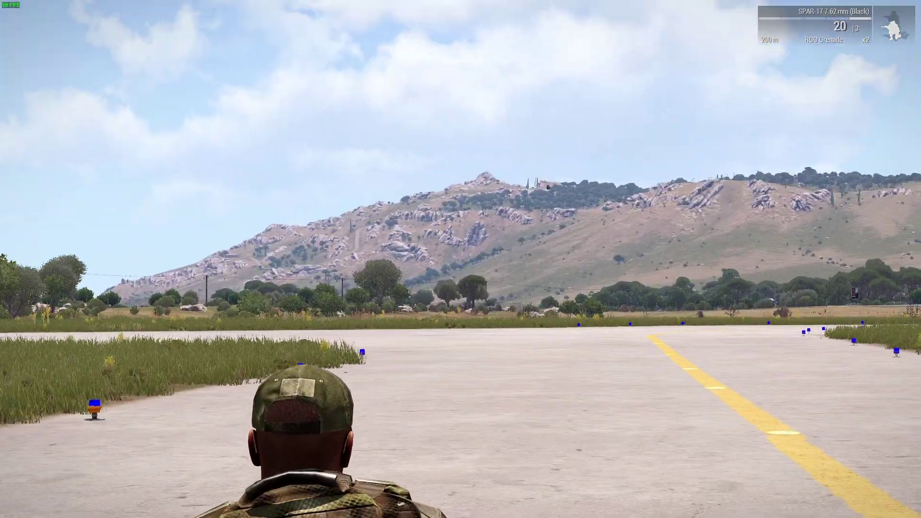
key("KP_Subtract")
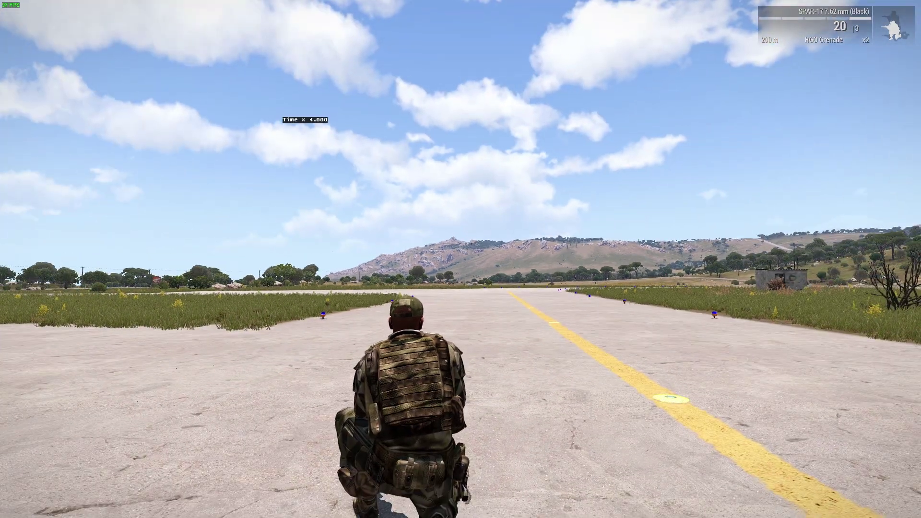
key("ctrl")
key("ctrl")
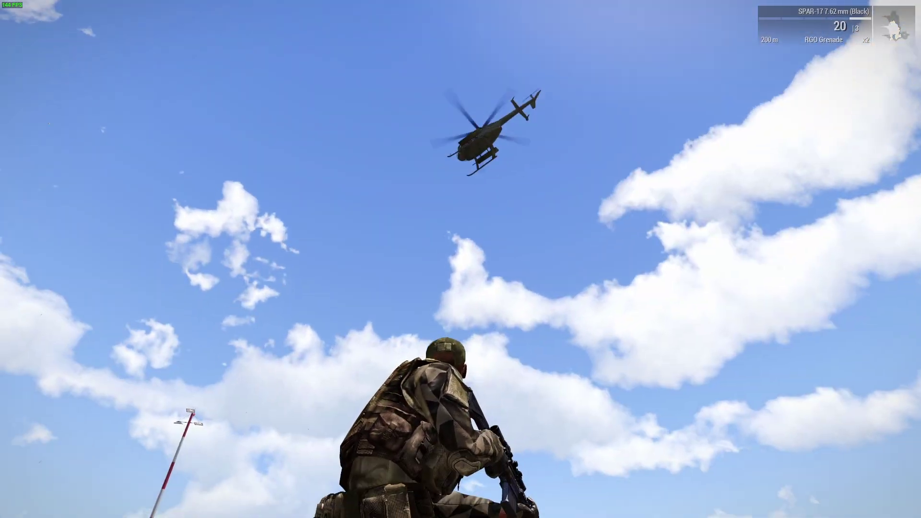
key("equal")
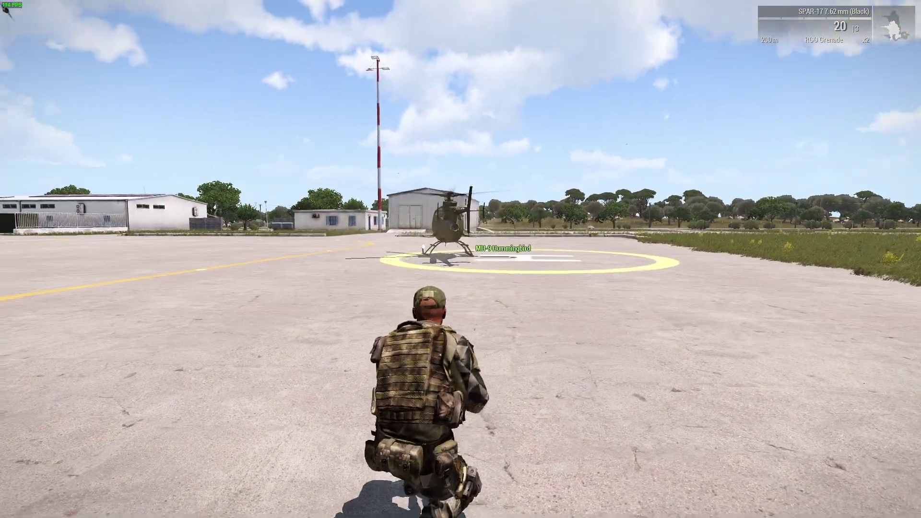
- Run to the landed MH-9 Hummingbird, board it and ride along to test the extraction ending
key("w")
key("w")
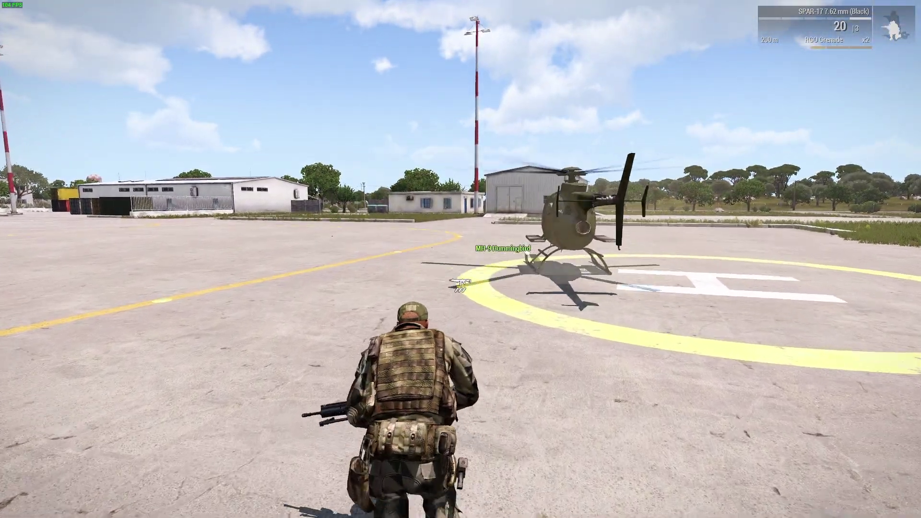
key("w")
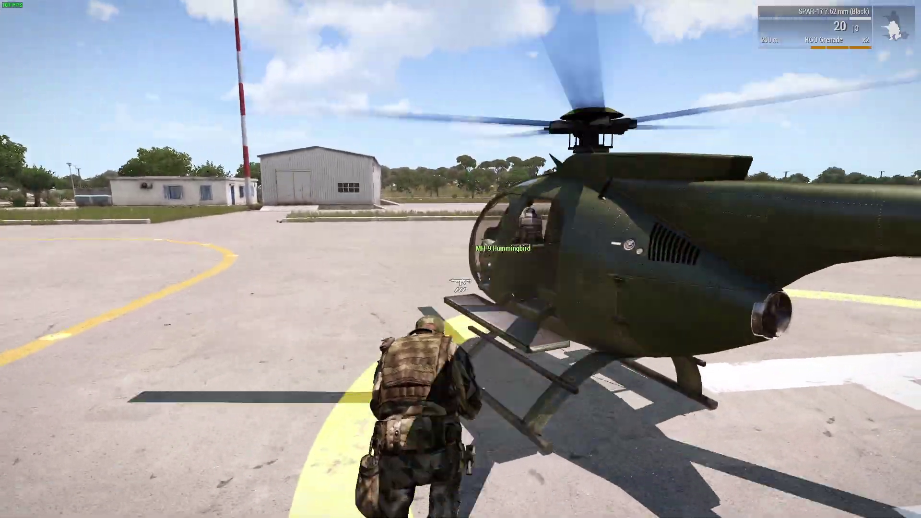
key("space")
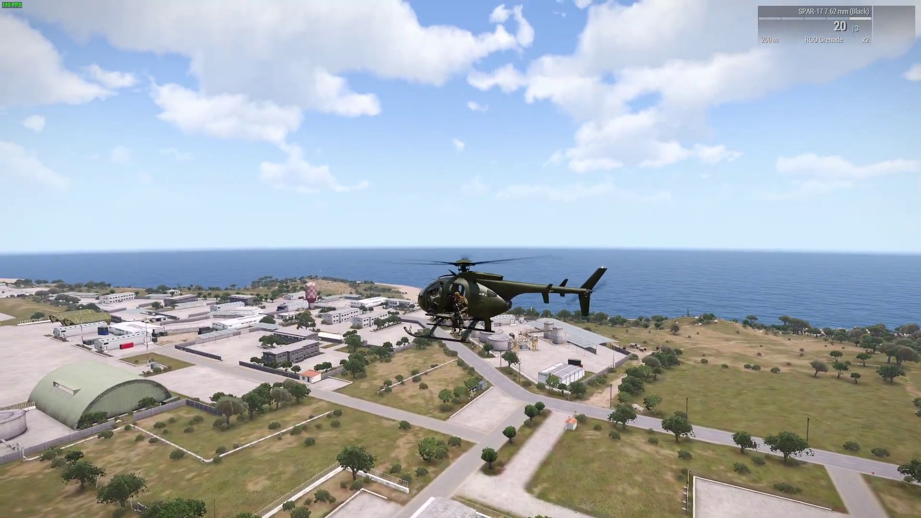
key("KP_Enter")
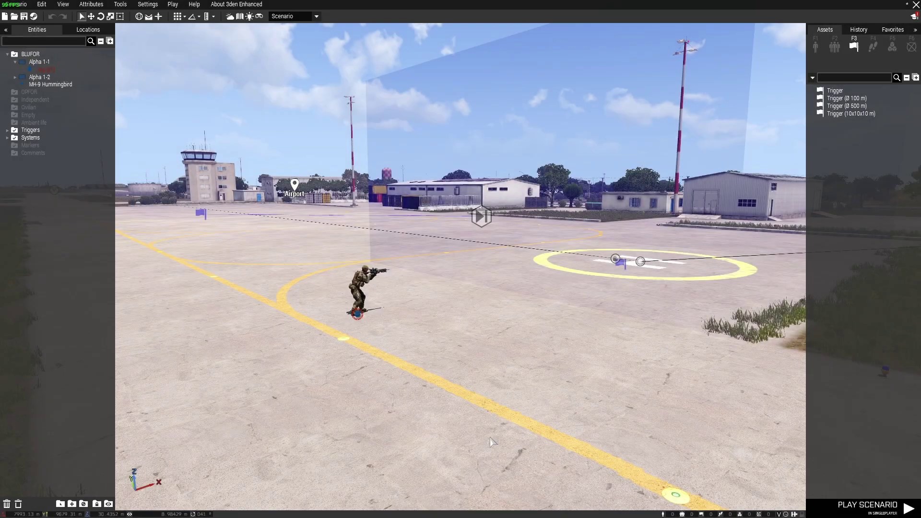
- Move the End Scenario module close to the player unit and set its type to Mission Failed
key("a")
mouse_move(479, 392)
right_mouse_down()
mouse_move(504, 392)
mouse_move(476, 400)
right_mouse_up()
key("d")
key("q")
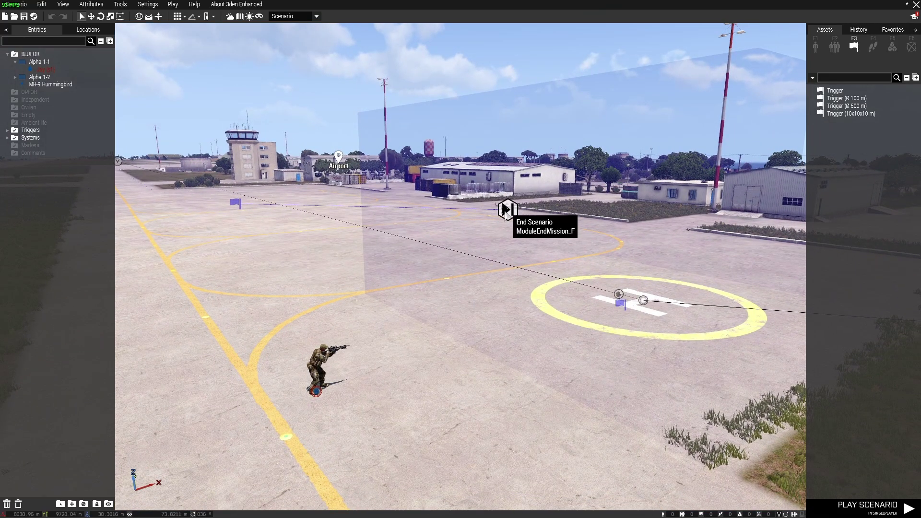
left_click_drag(508, 210, 254, 302)
double_click(253, 302)
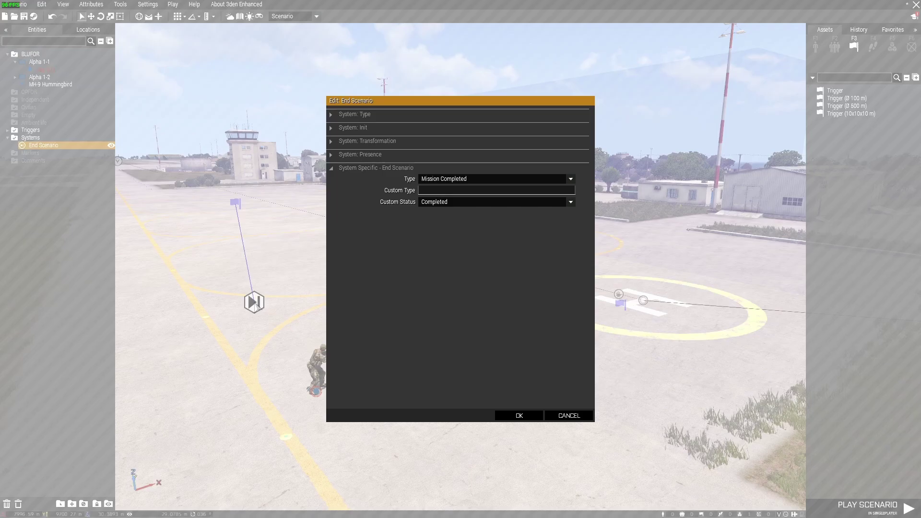
left_click(571, 179)
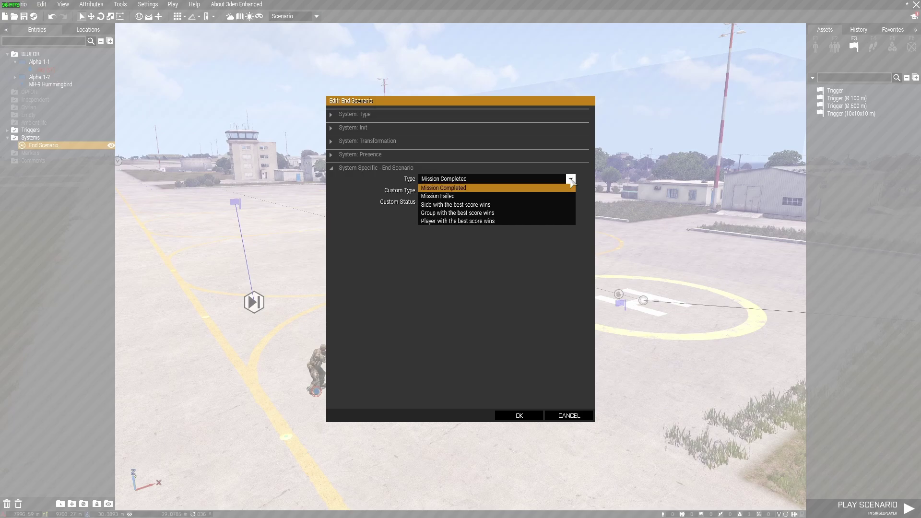
left_click(452, 197)
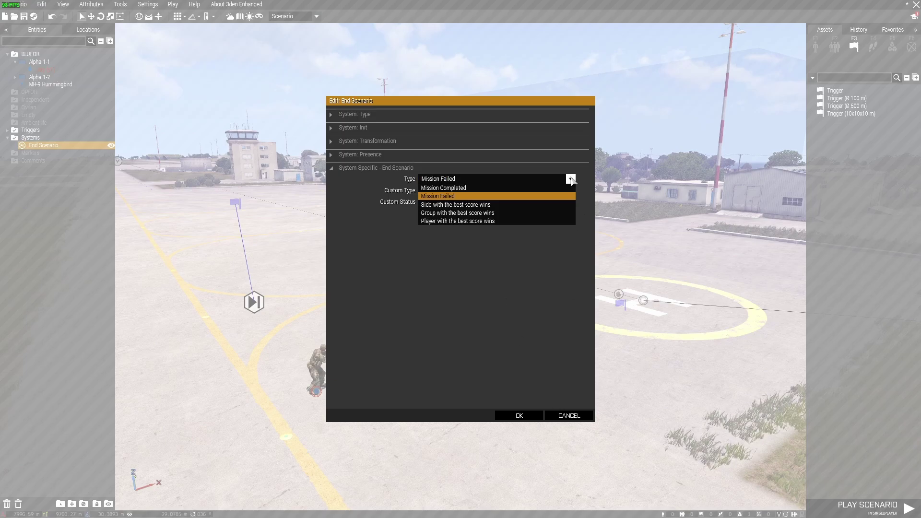
left_click(522, 415)
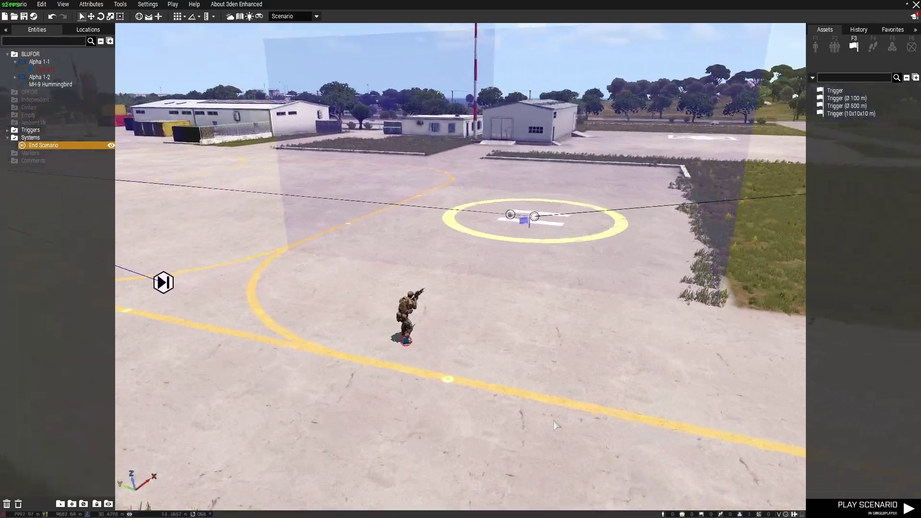
key("a")
key("w")
right_click_drag(554, 425, 626, 415)
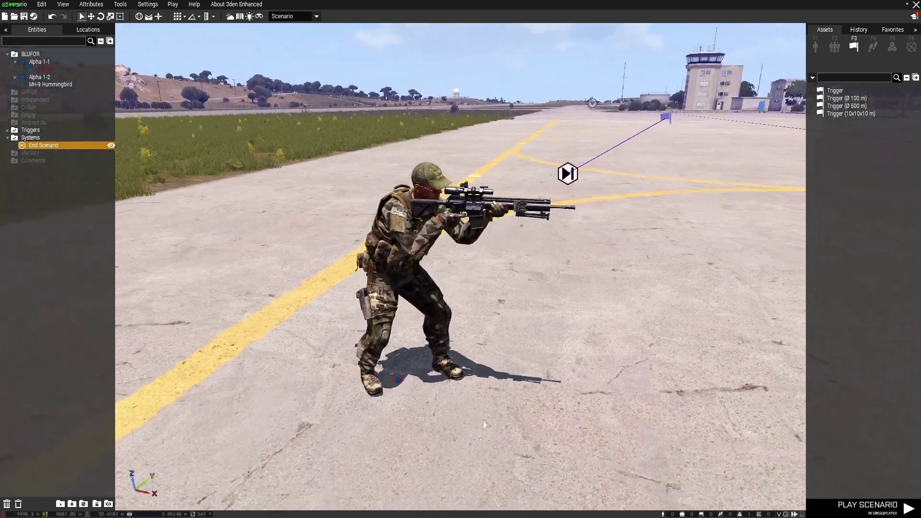
scroll(484, 424, "down", 3)
right_click_drag(483, 425, 524, 416)
scroll(487, 426, "up", 2)
key("s")
key("a")
key("w")
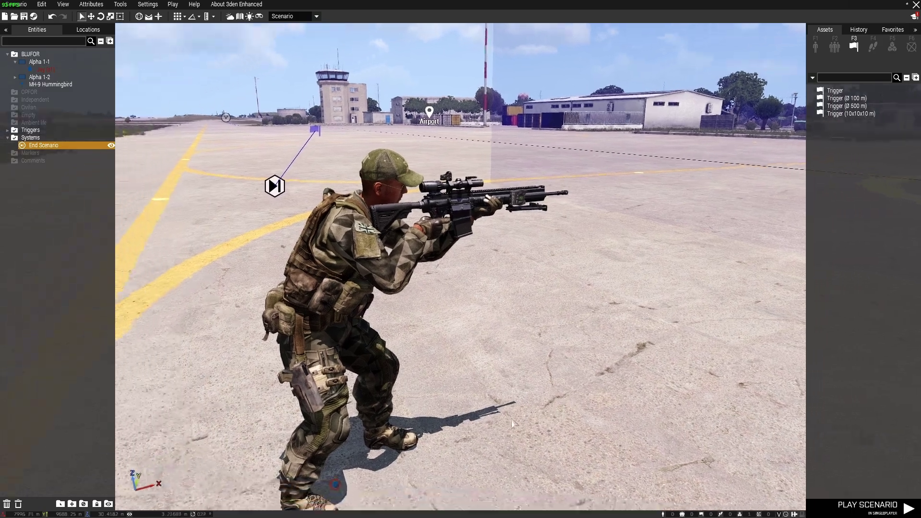